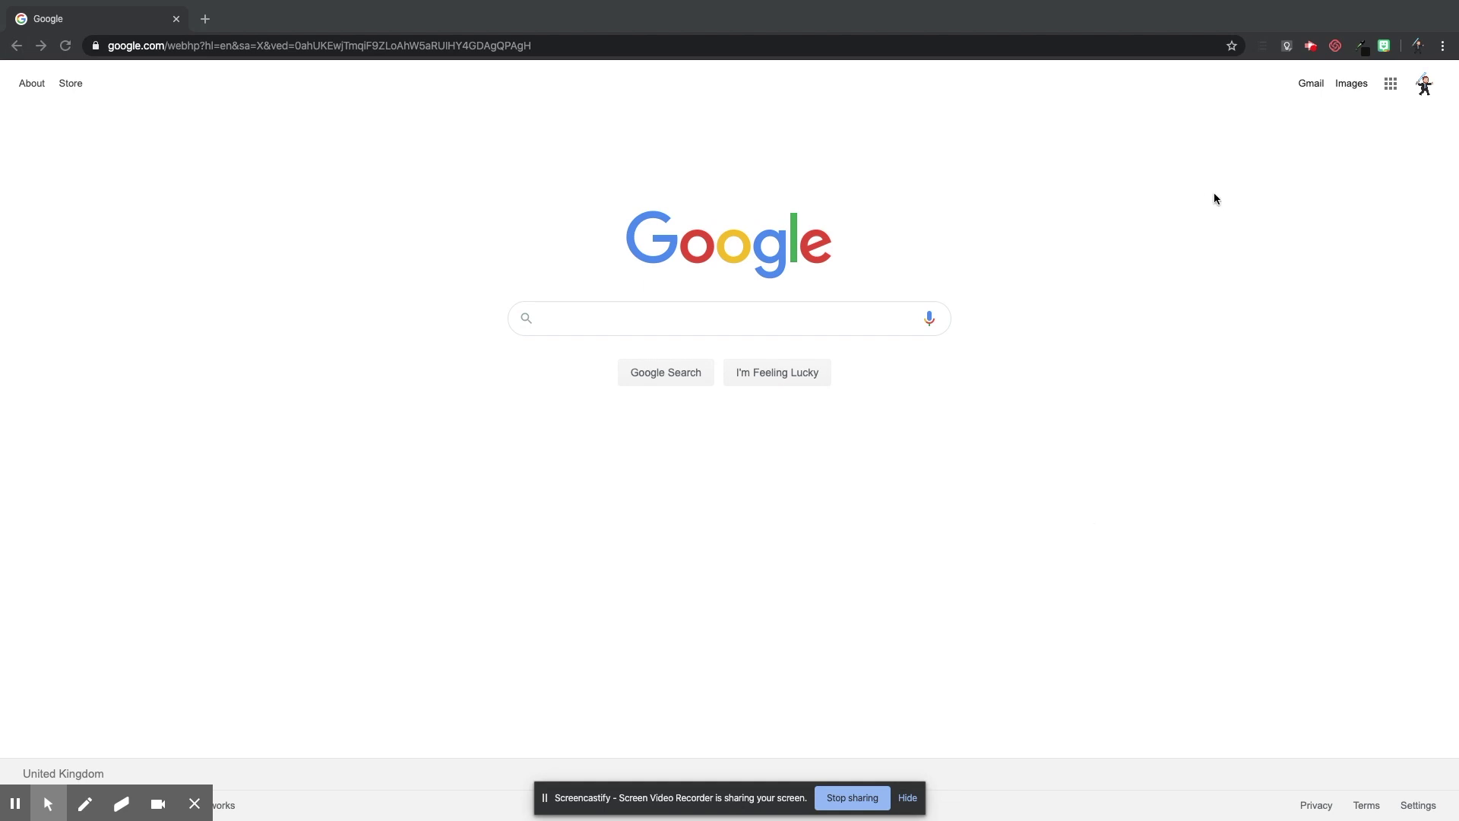
Open the Google apps grid on the Google homepage and scroll through the apps panel.
click(1392, 85)
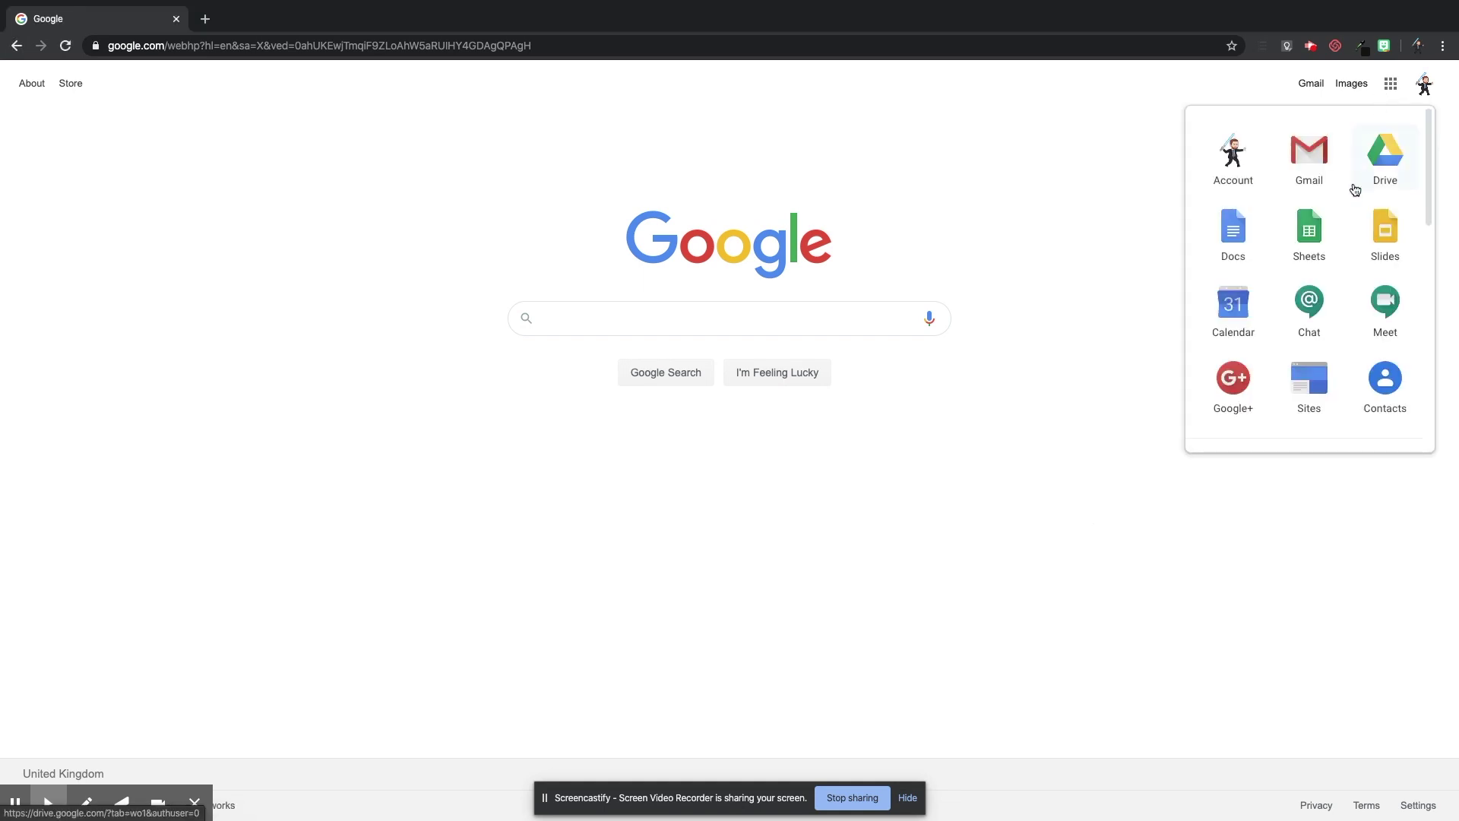
scroll(1348, 262, down, 5)
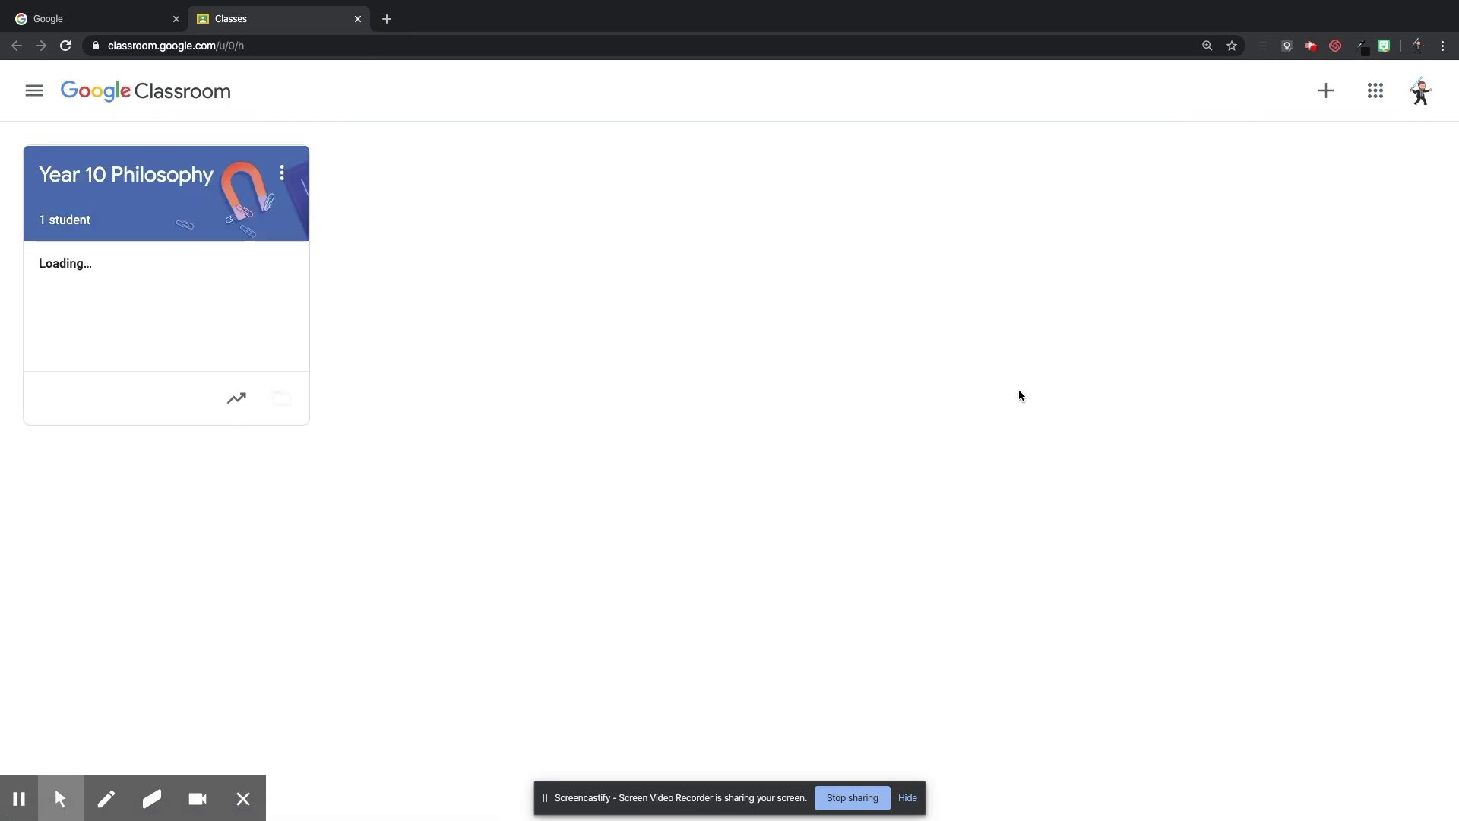
Enter the Year 10 Philosophy class and switch to its Classwork page.
click(170, 181)
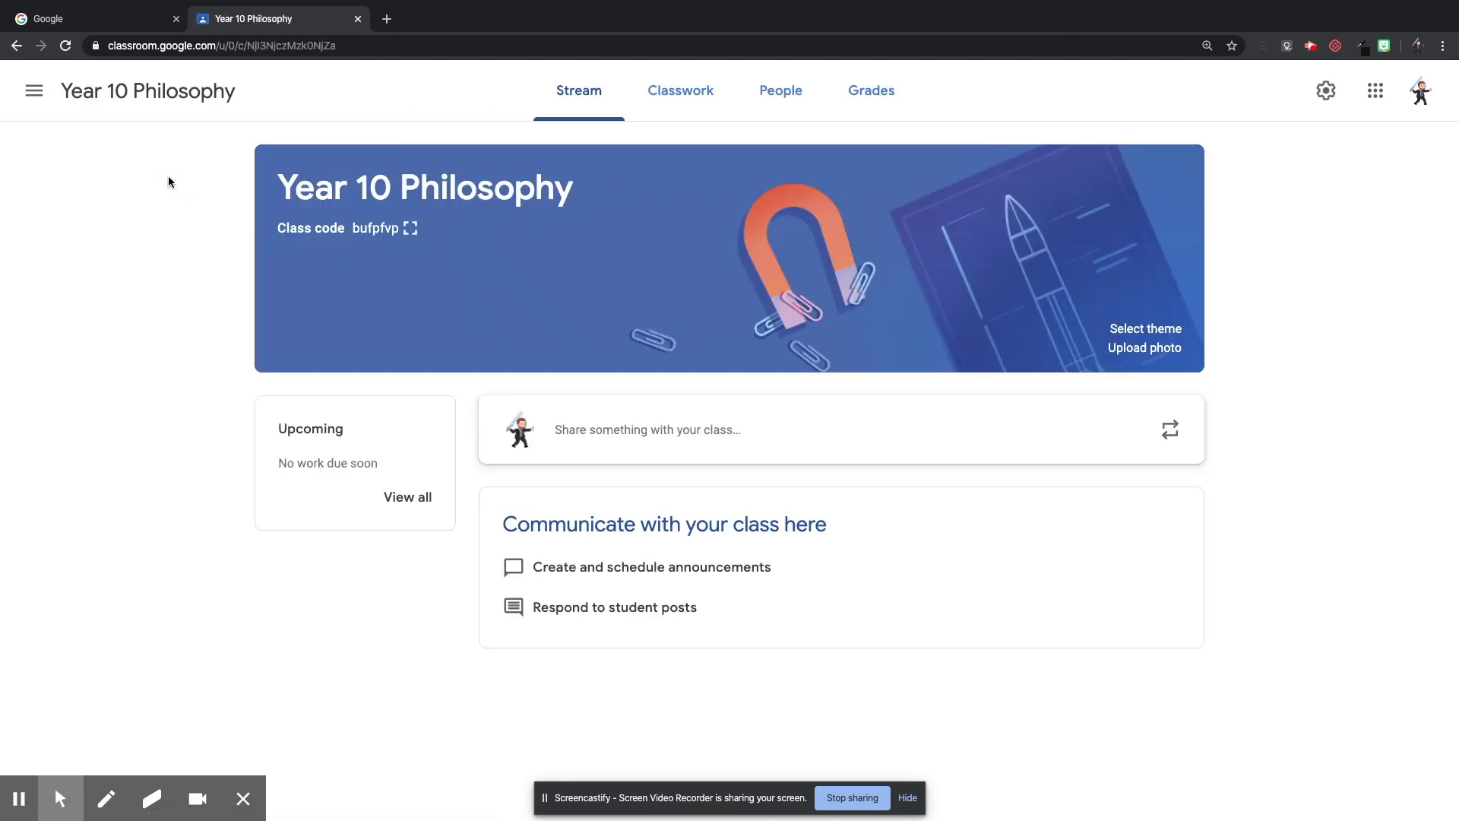
click(684, 96)
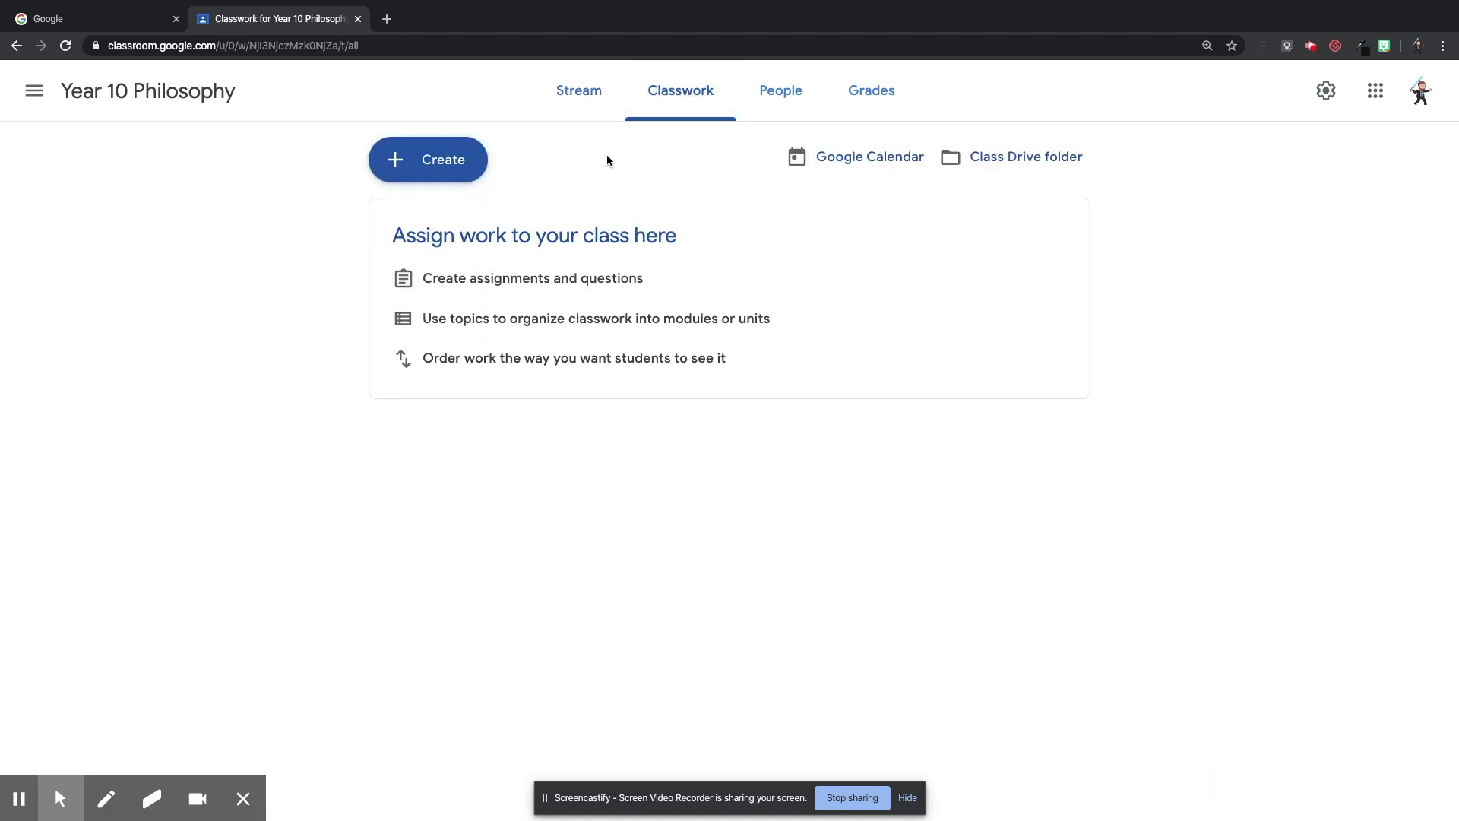
Create a topic named 'Lesson 1 P2 20/4/2020' on the Classwork page.
click(458, 165)
click(467, 391)
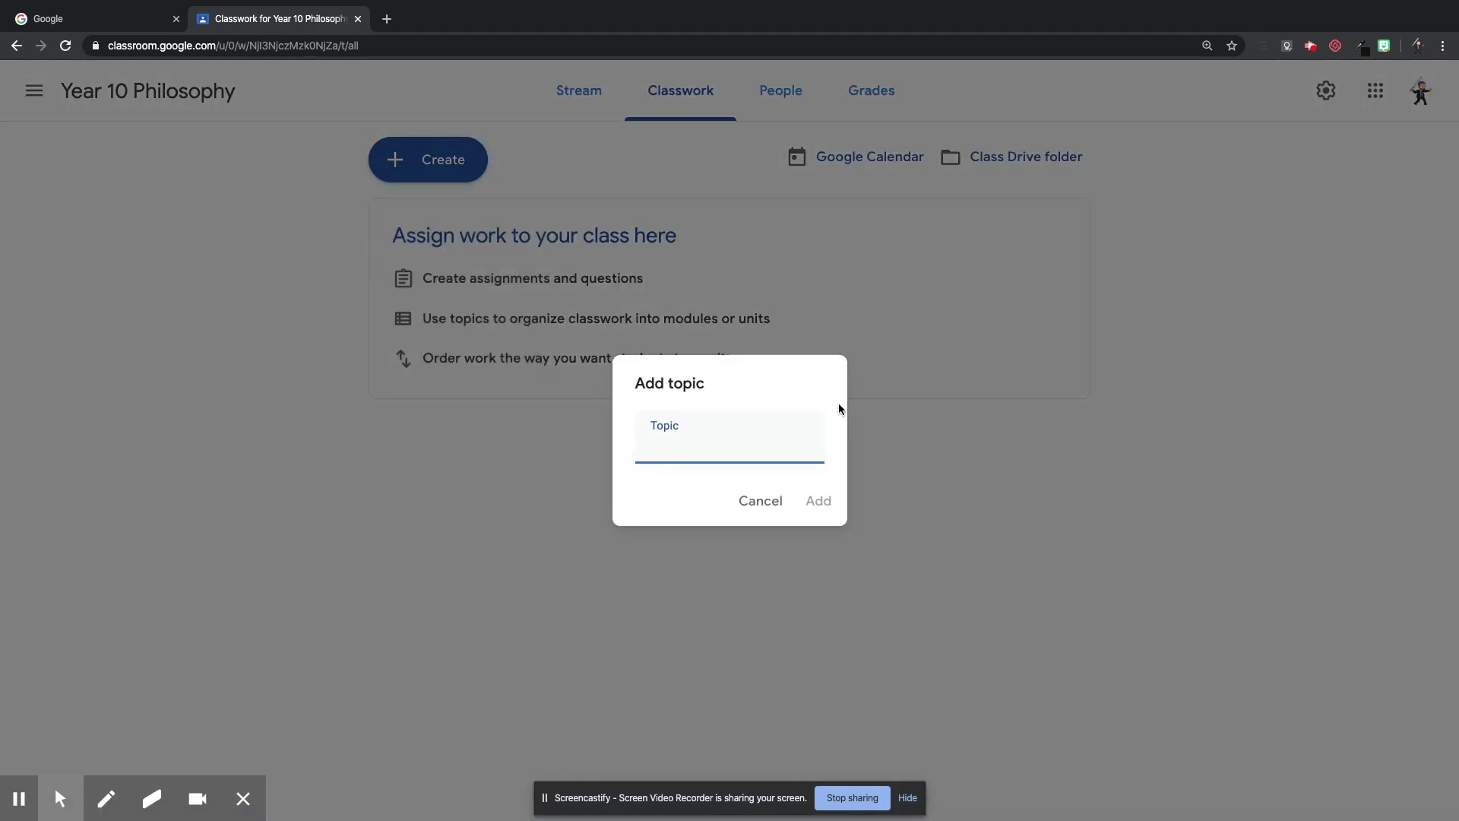
text(Lesson 1 P2 20/)
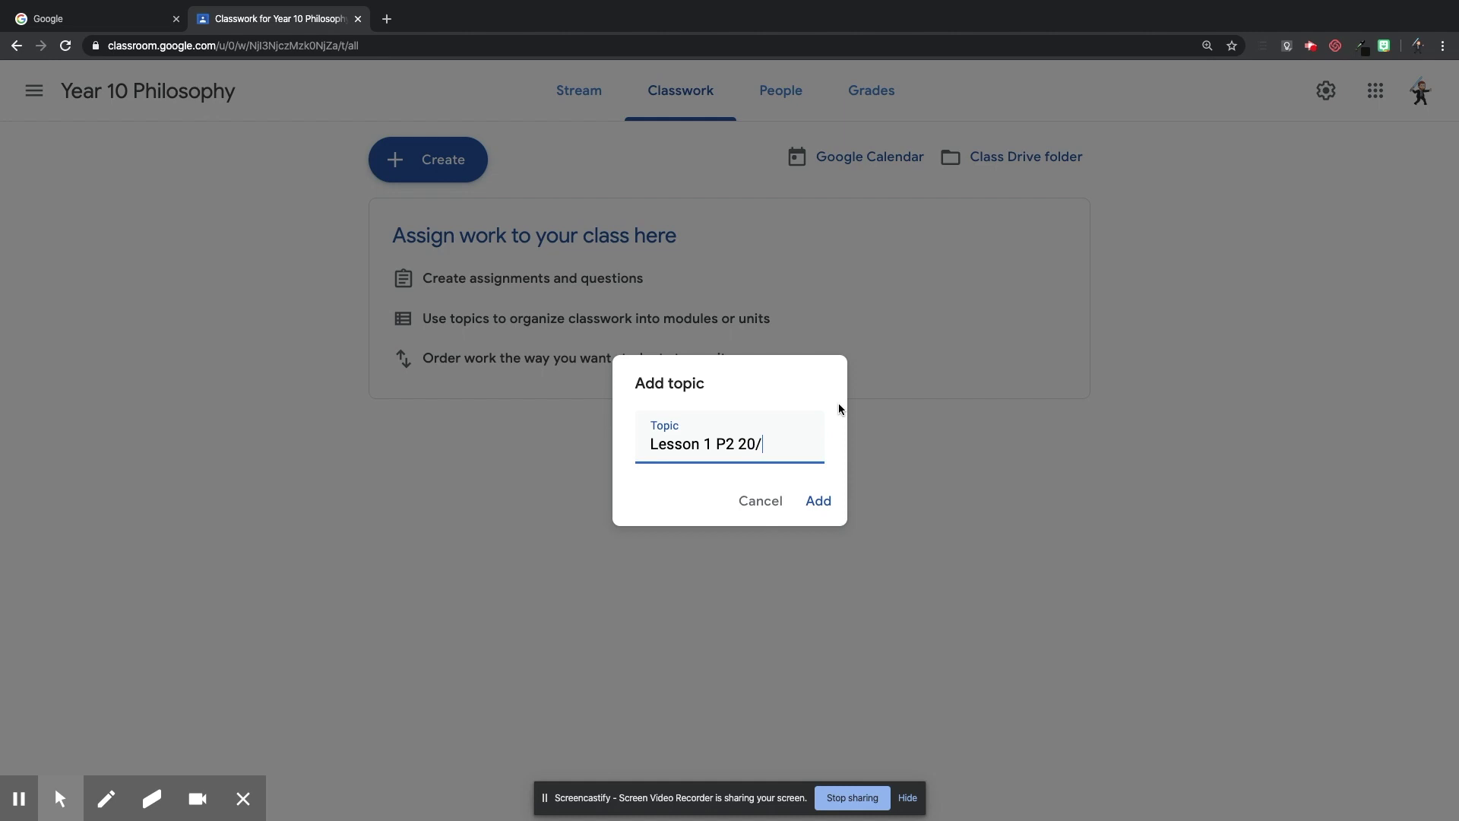
text(4/2020)
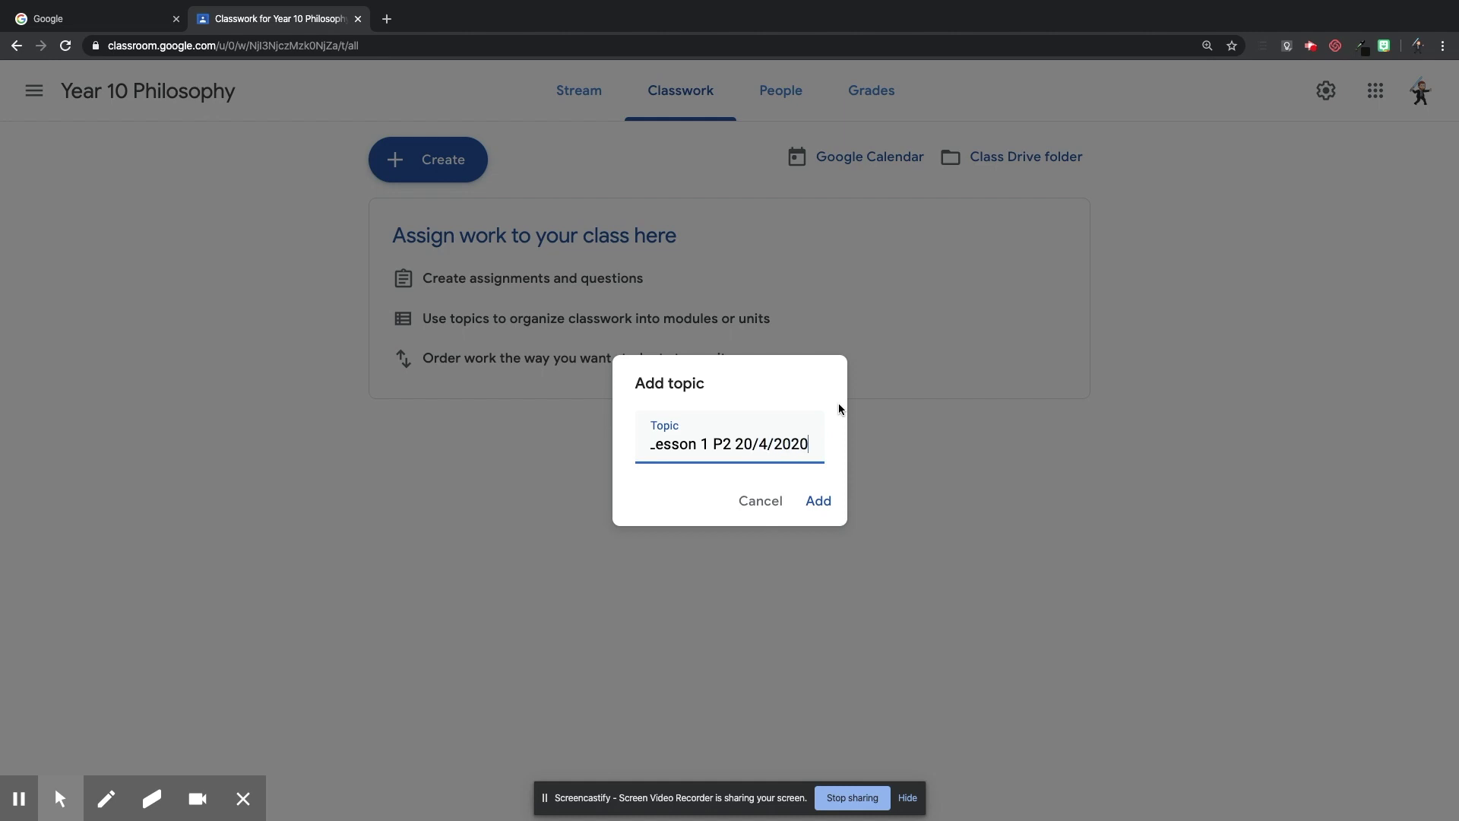
click(824, 501)
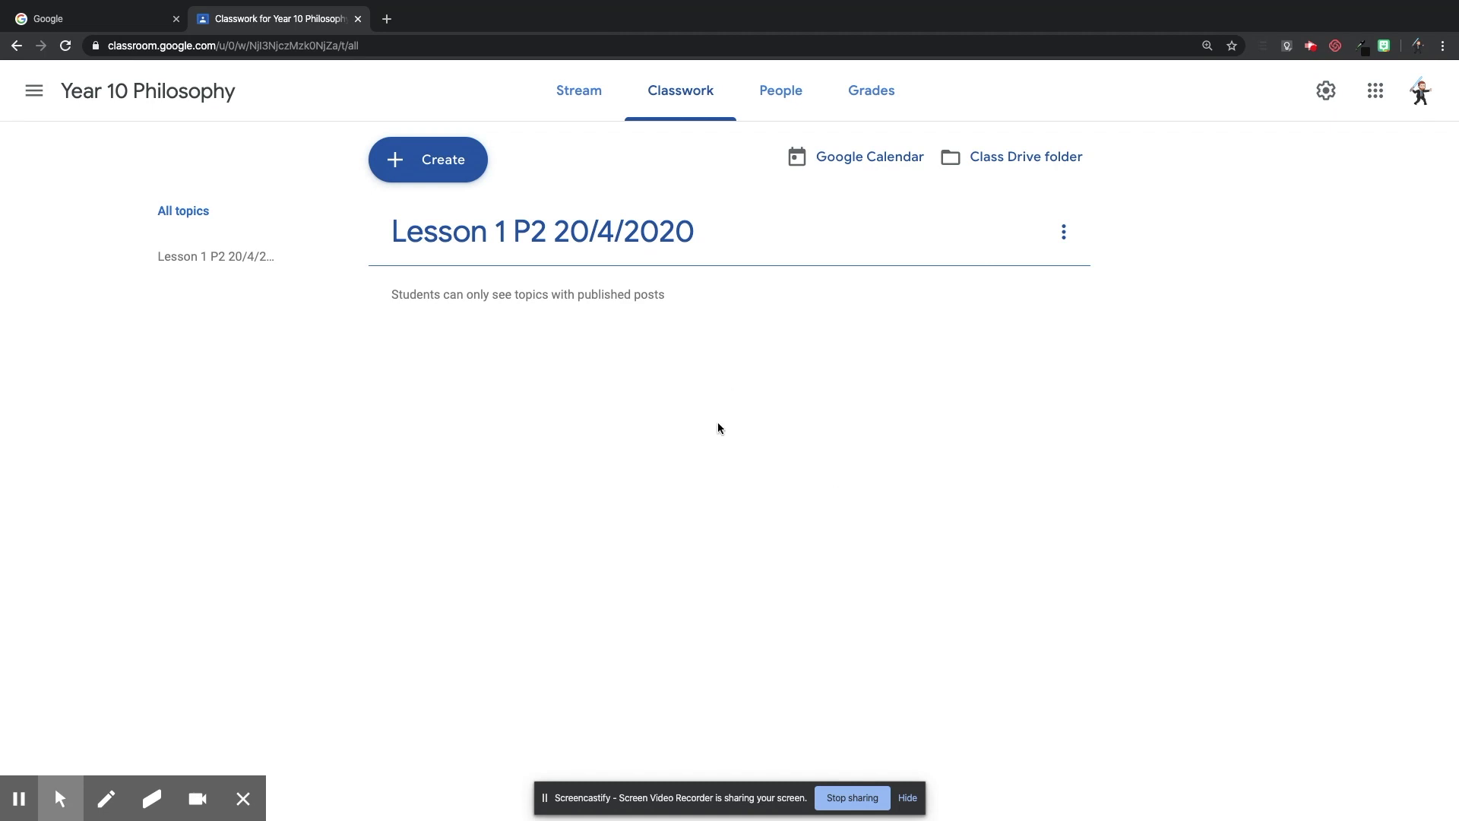
click(461, 174)
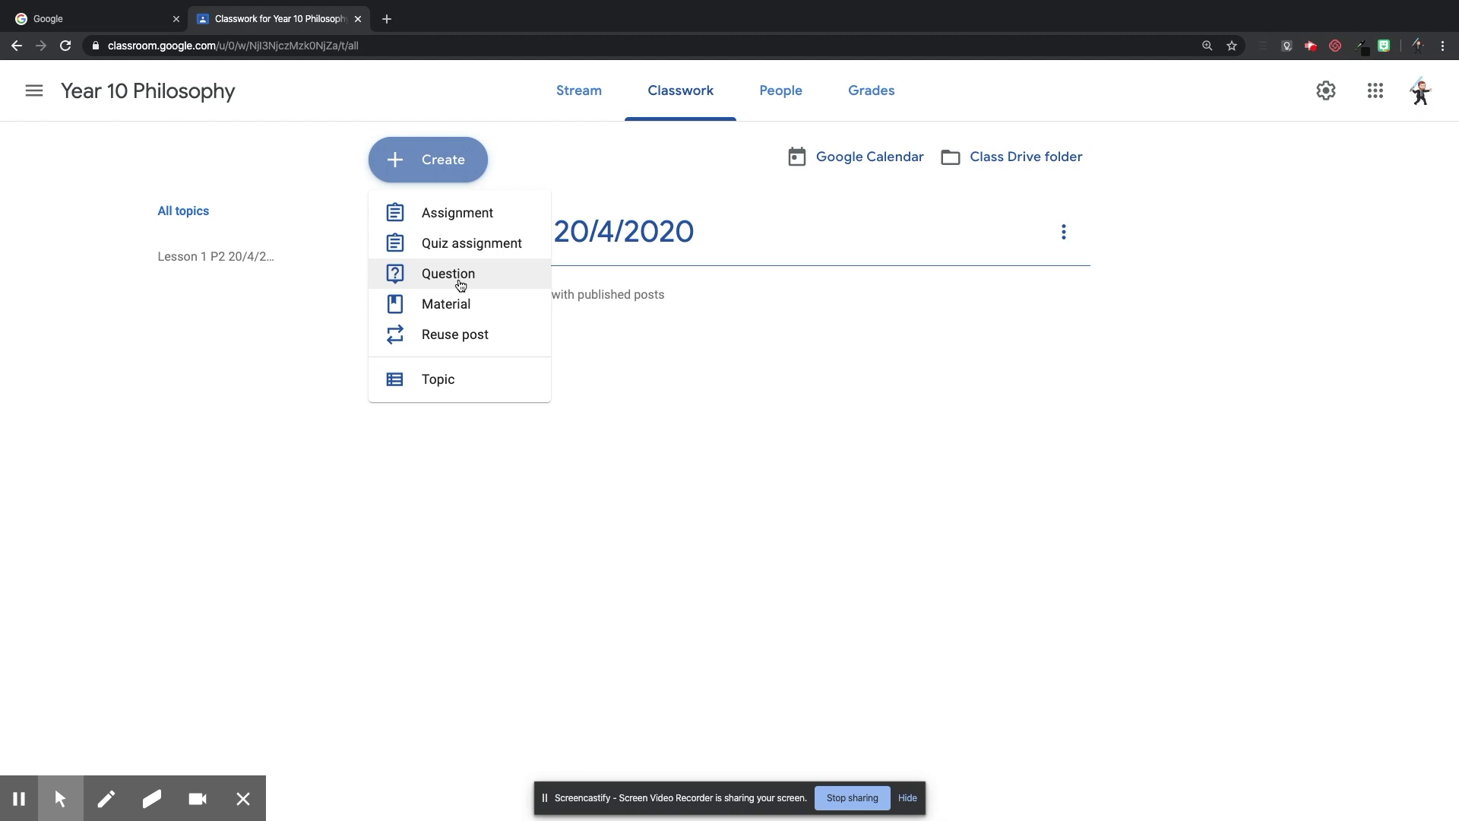
Draft question 'Register' with instructions 'Click 'I'm here' to show your teacher you are present'.
click(460, 283)
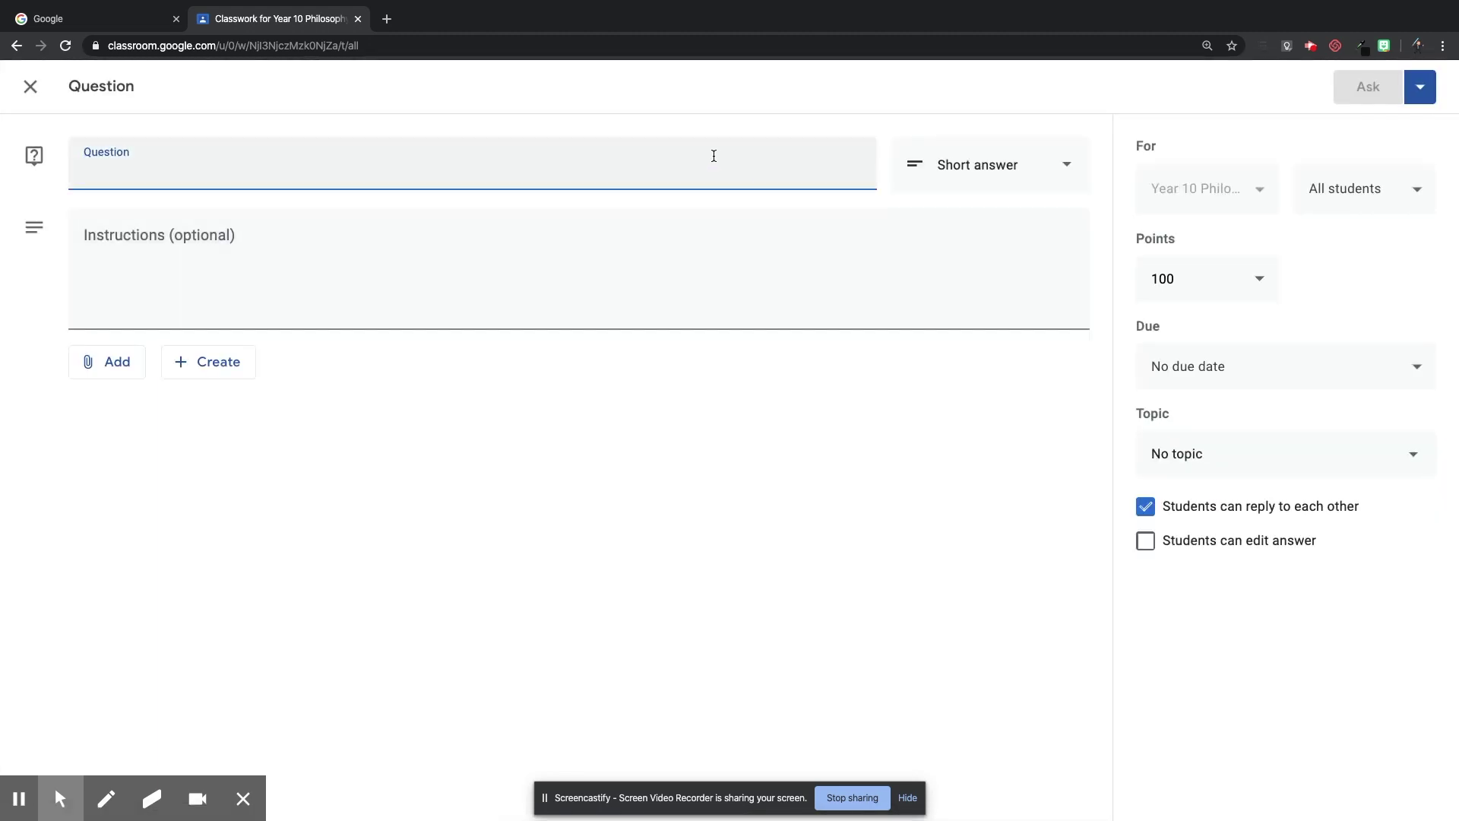
text(Register)
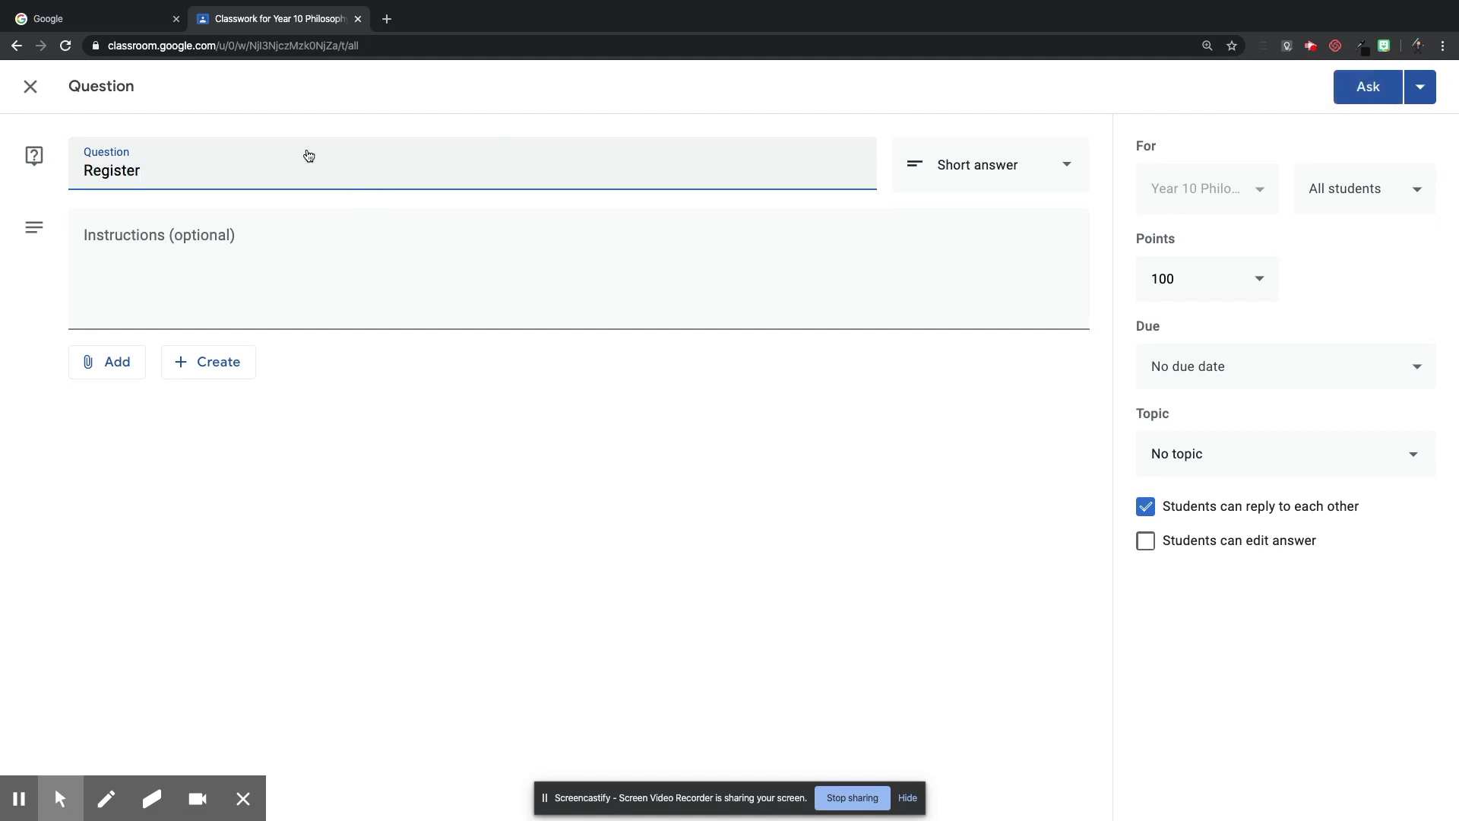
click(253, 266)
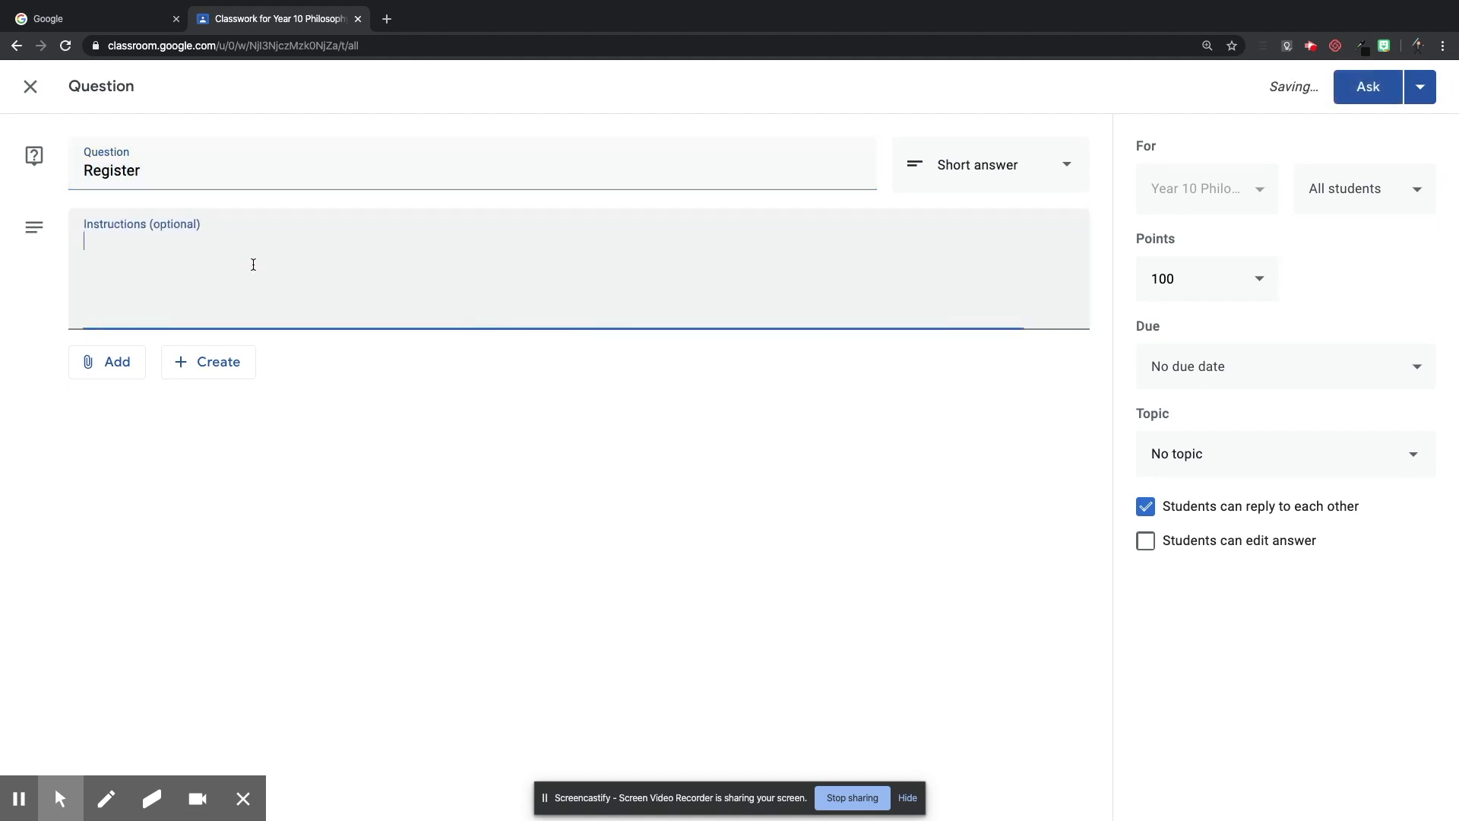
text(C)
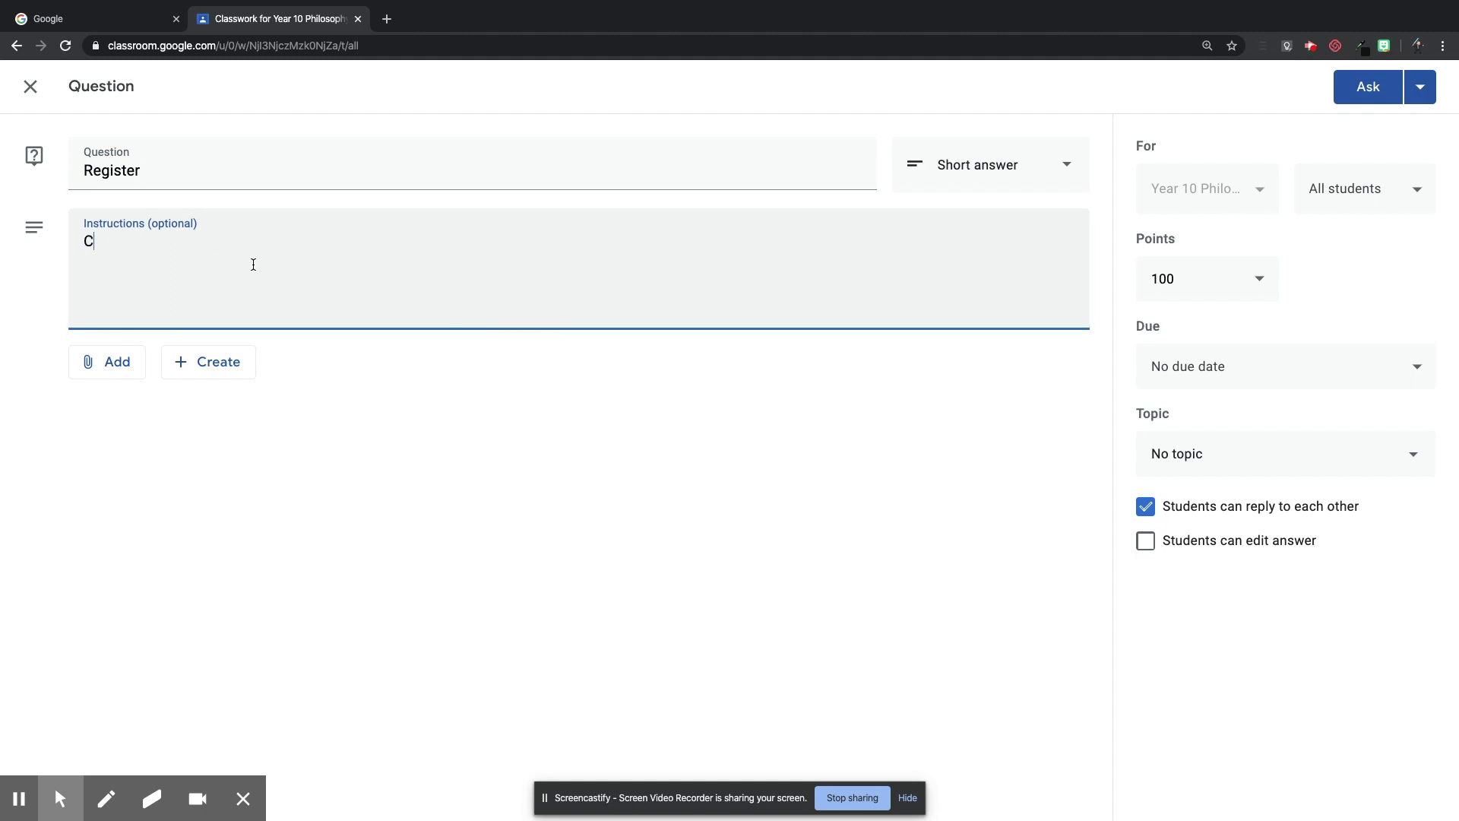
text(lick 'I'm here' to show your teache)
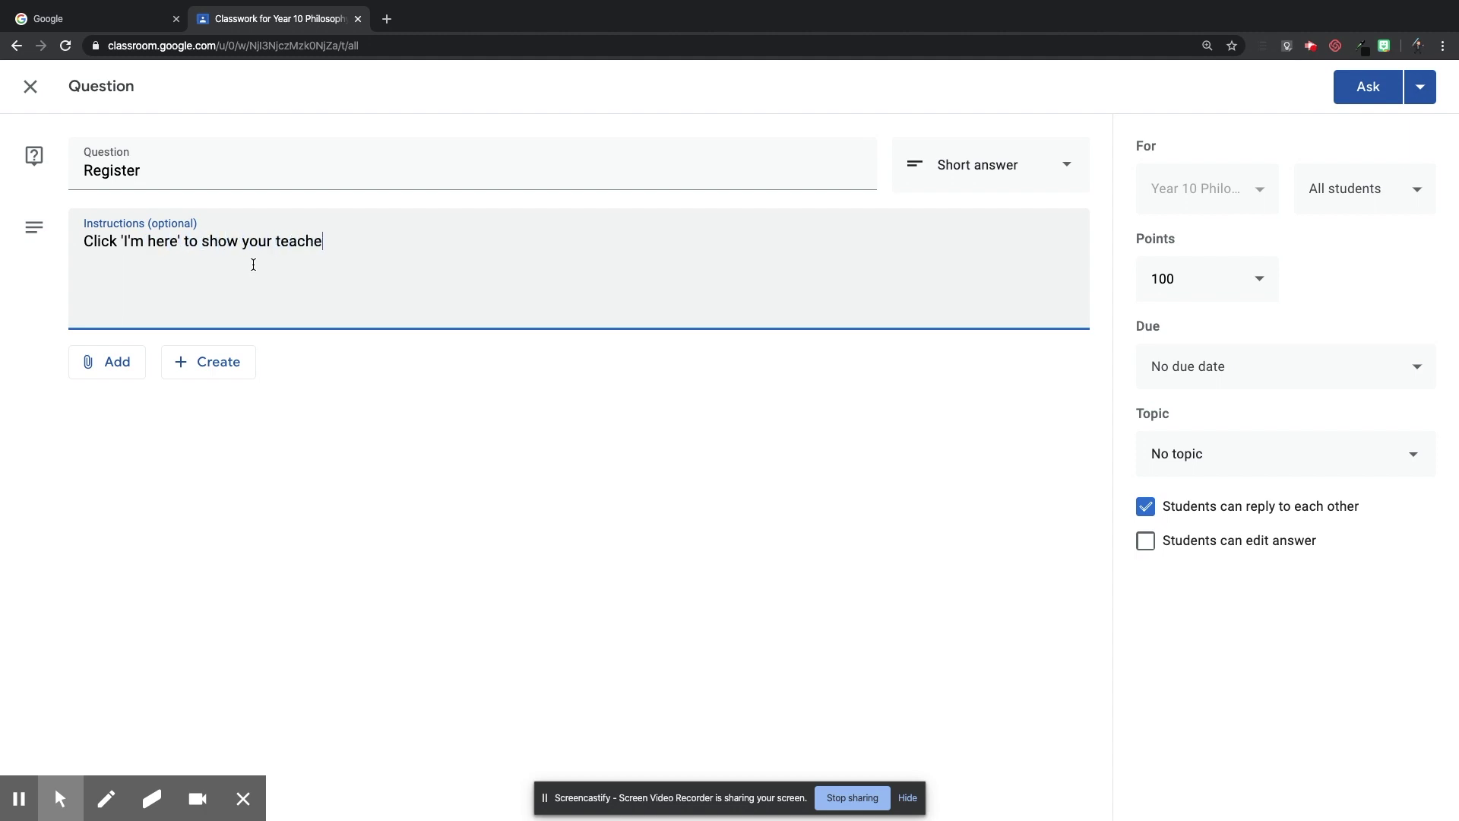
text(r you are present)
click(514, 412)
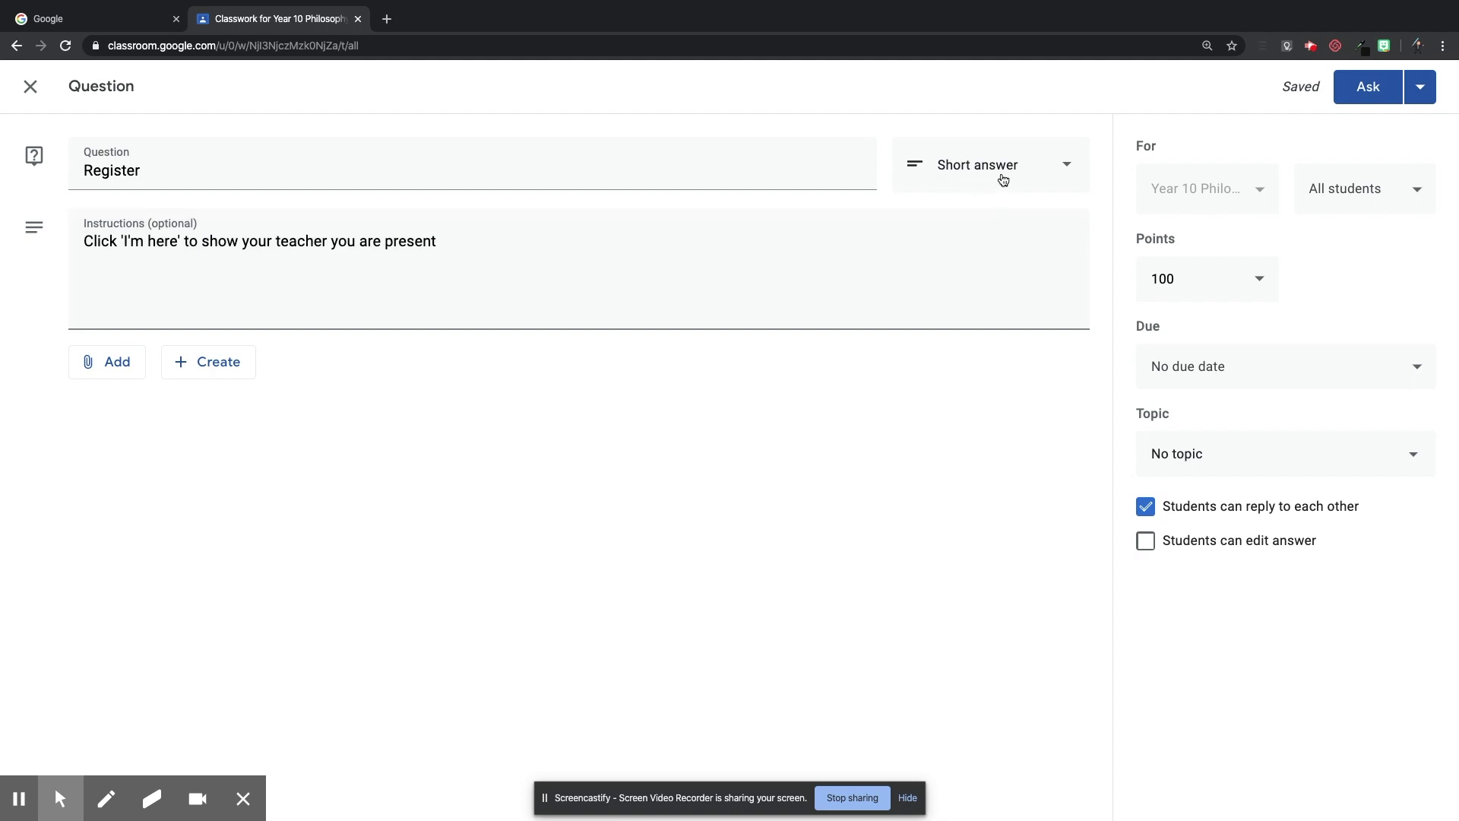
Make Register multiple choice with option 'I'm here', under topic Lesson 1 P2 20/4/2020.
click(1040, 174)
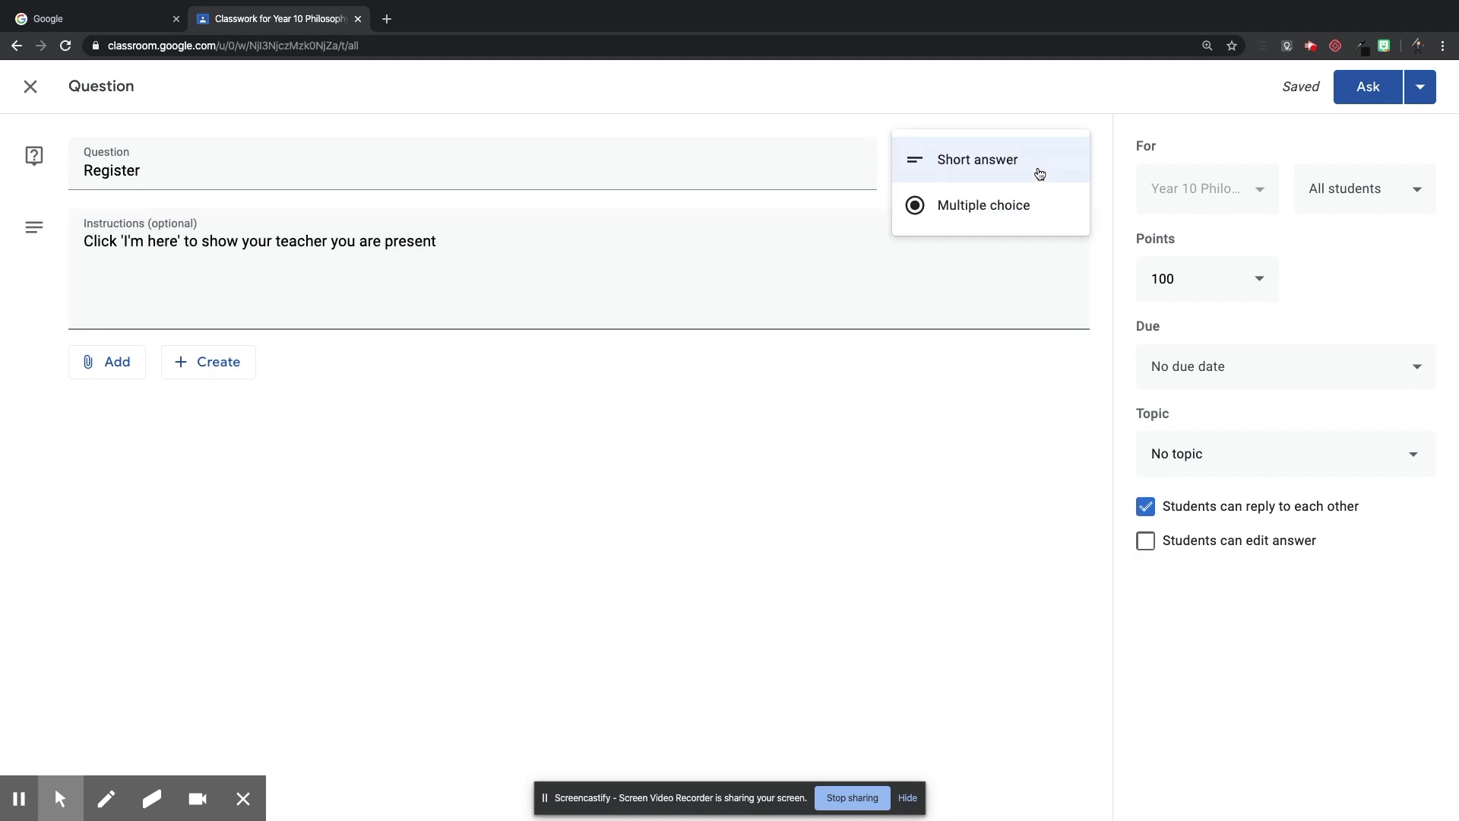
click(988, 220)
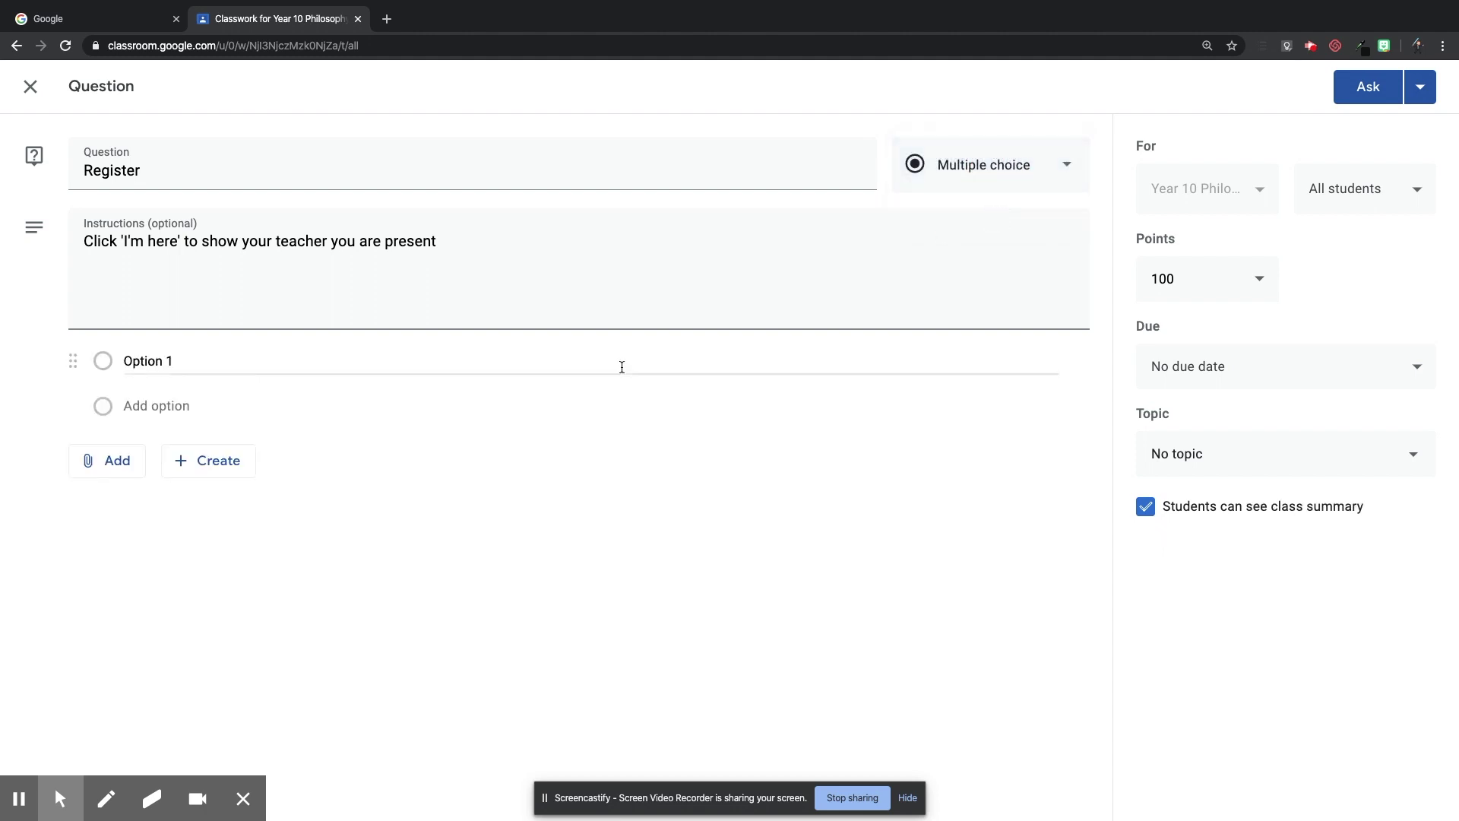
click(175, 360)
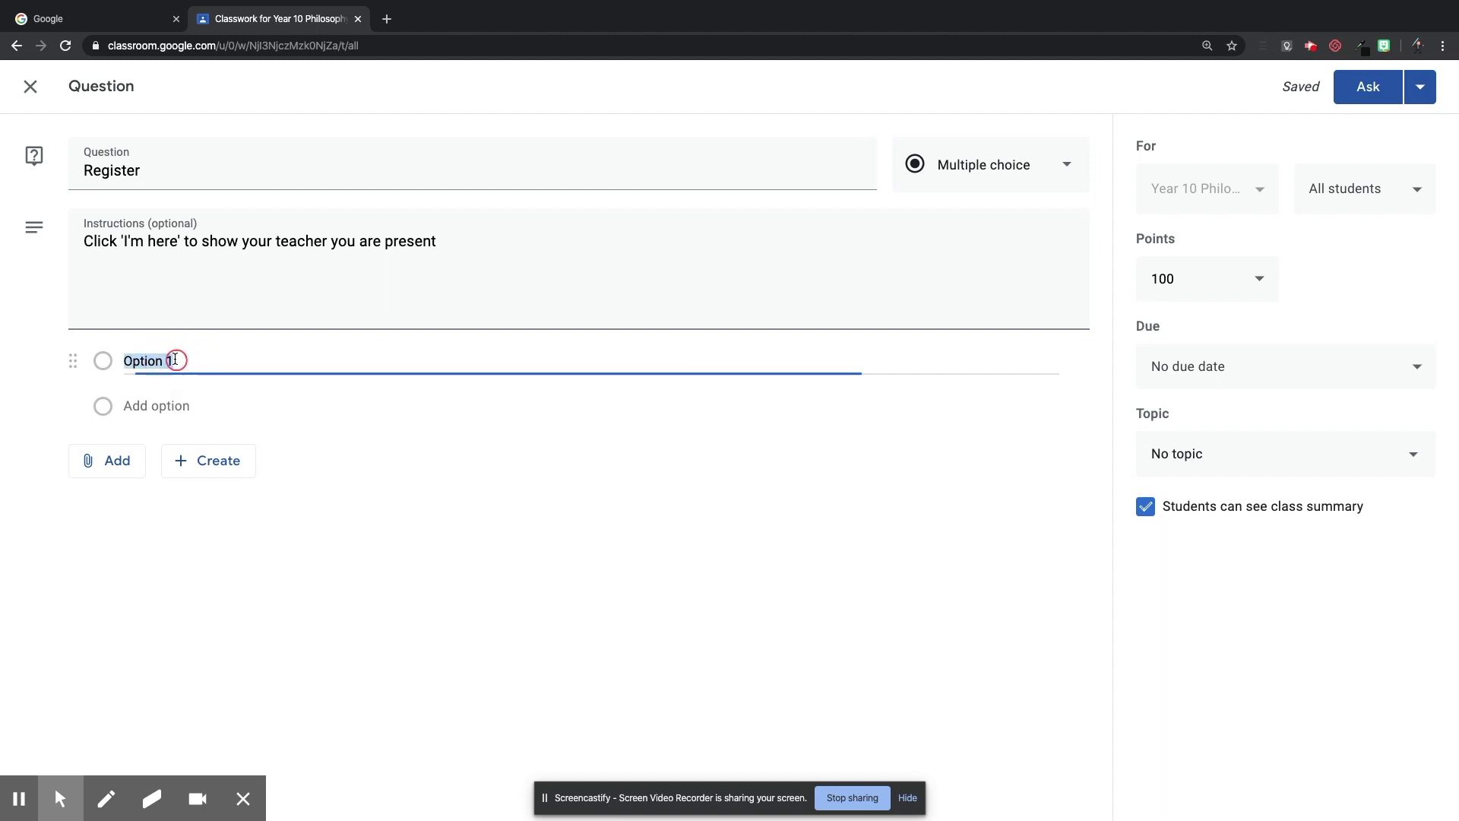
text(I'm here)
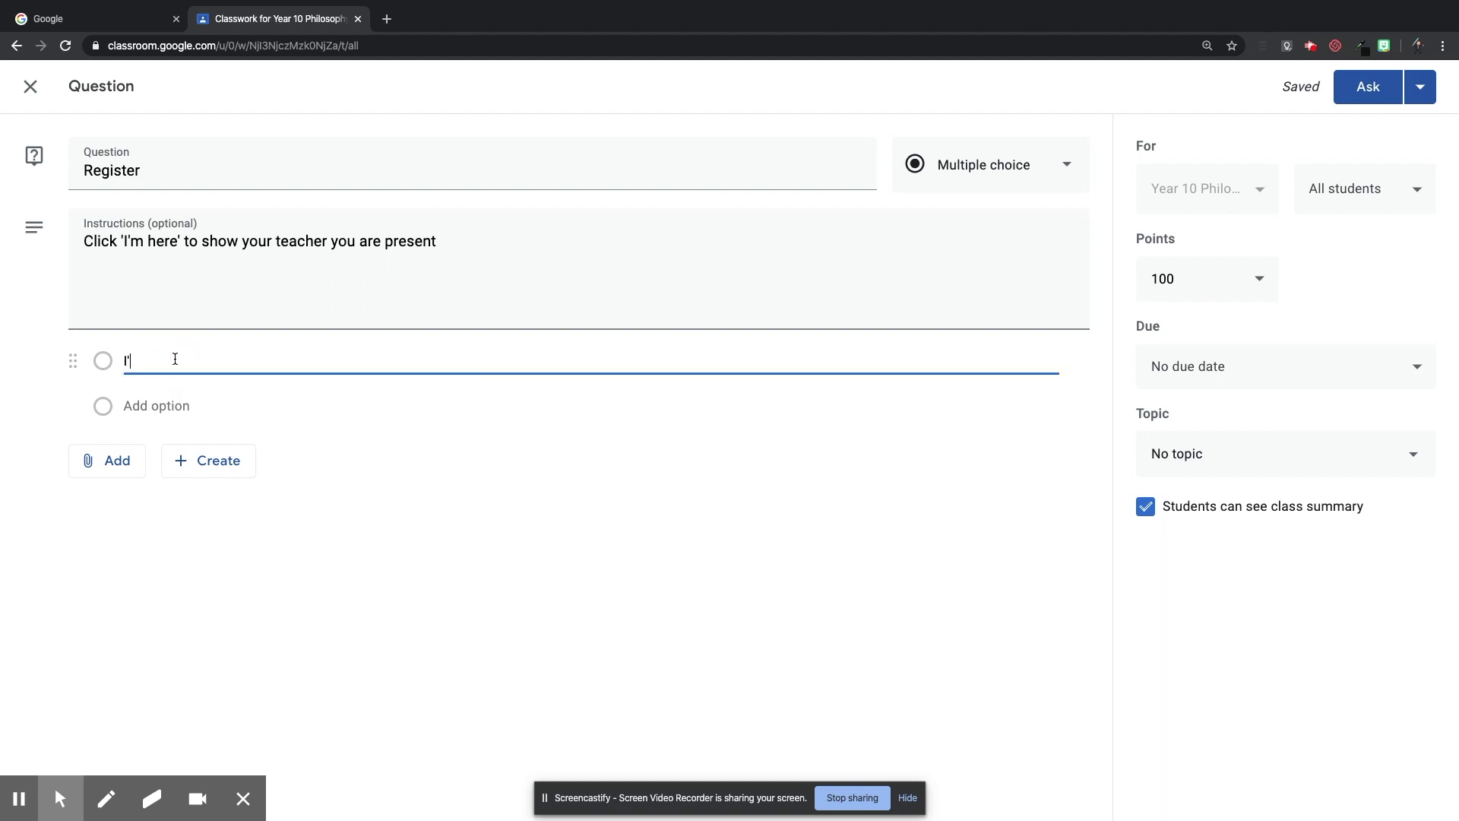
click(516, 448)
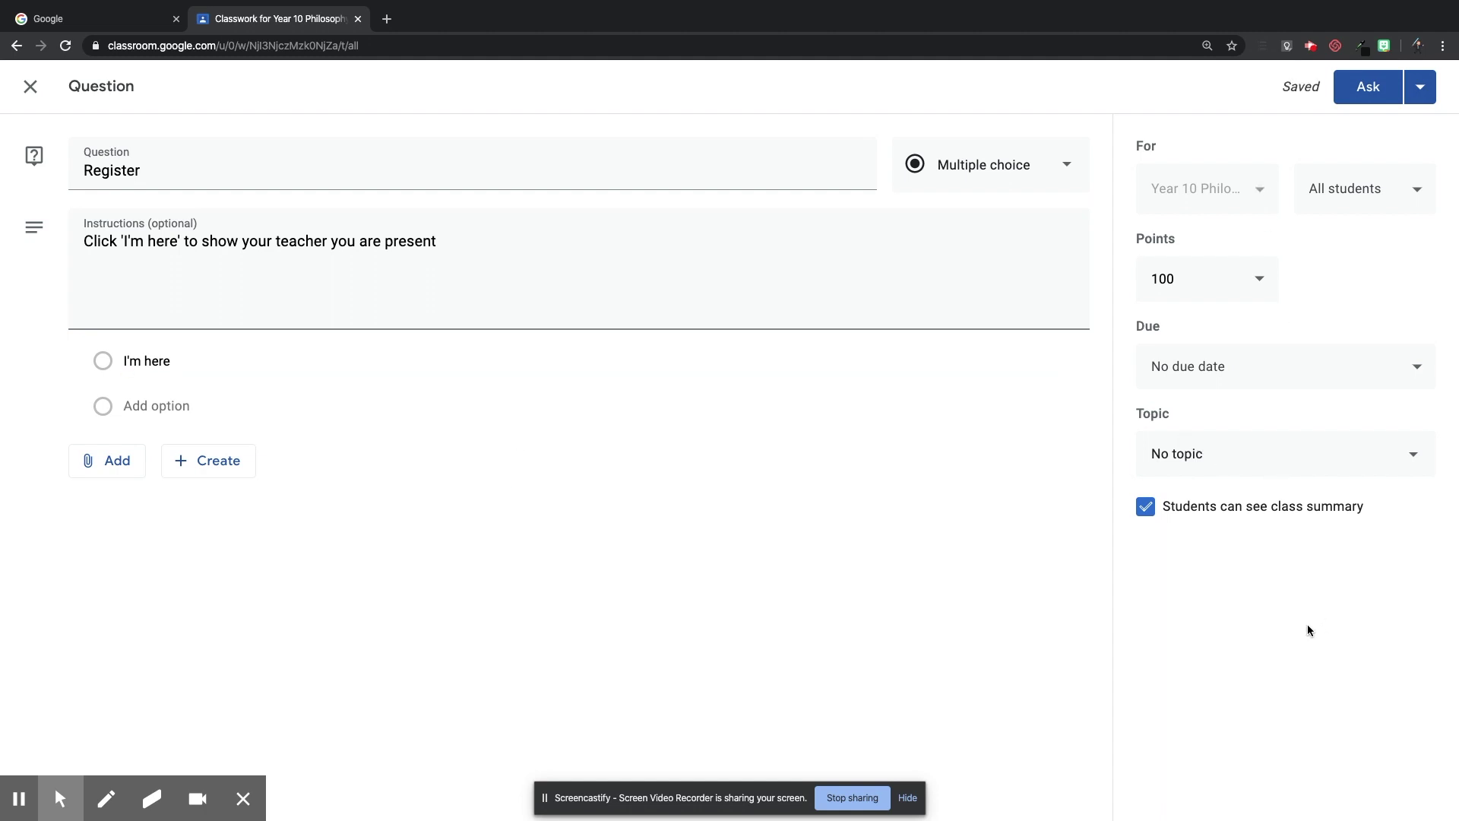
click(1243, 470)
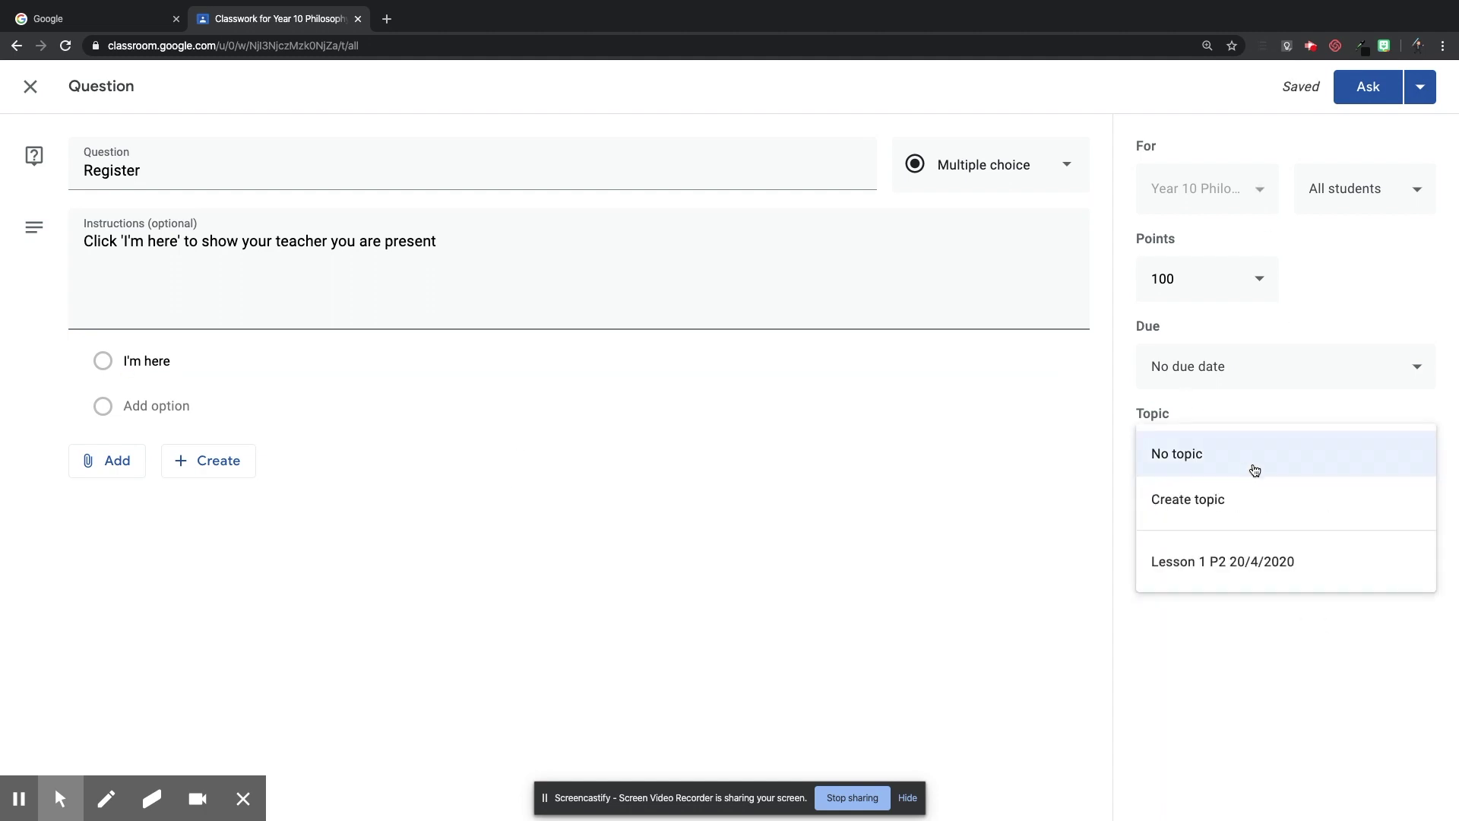
click(1209, 568)
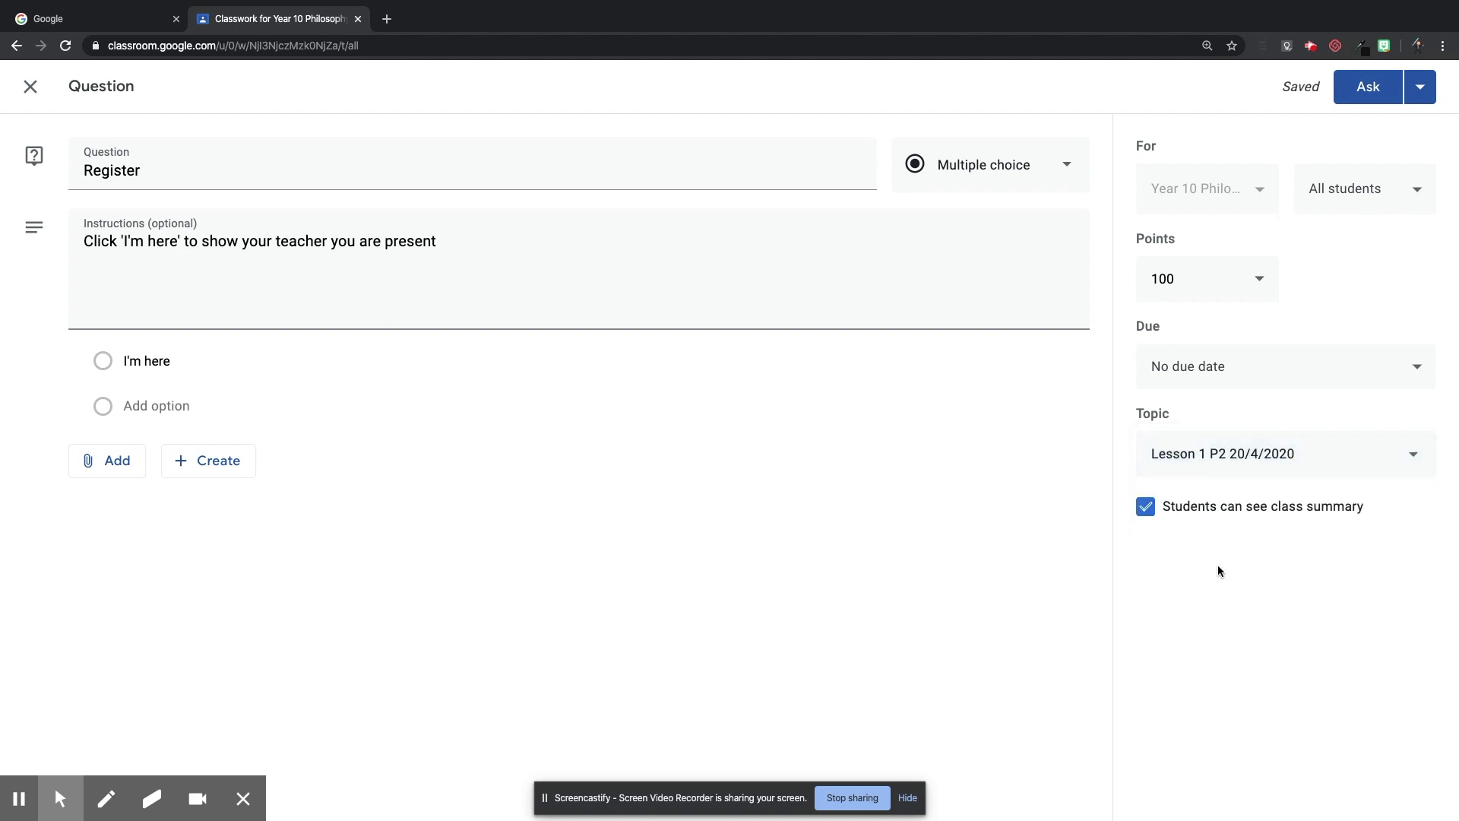
Ask the Register question, view its student answers, then return to Classwork.
click(1366, 98)
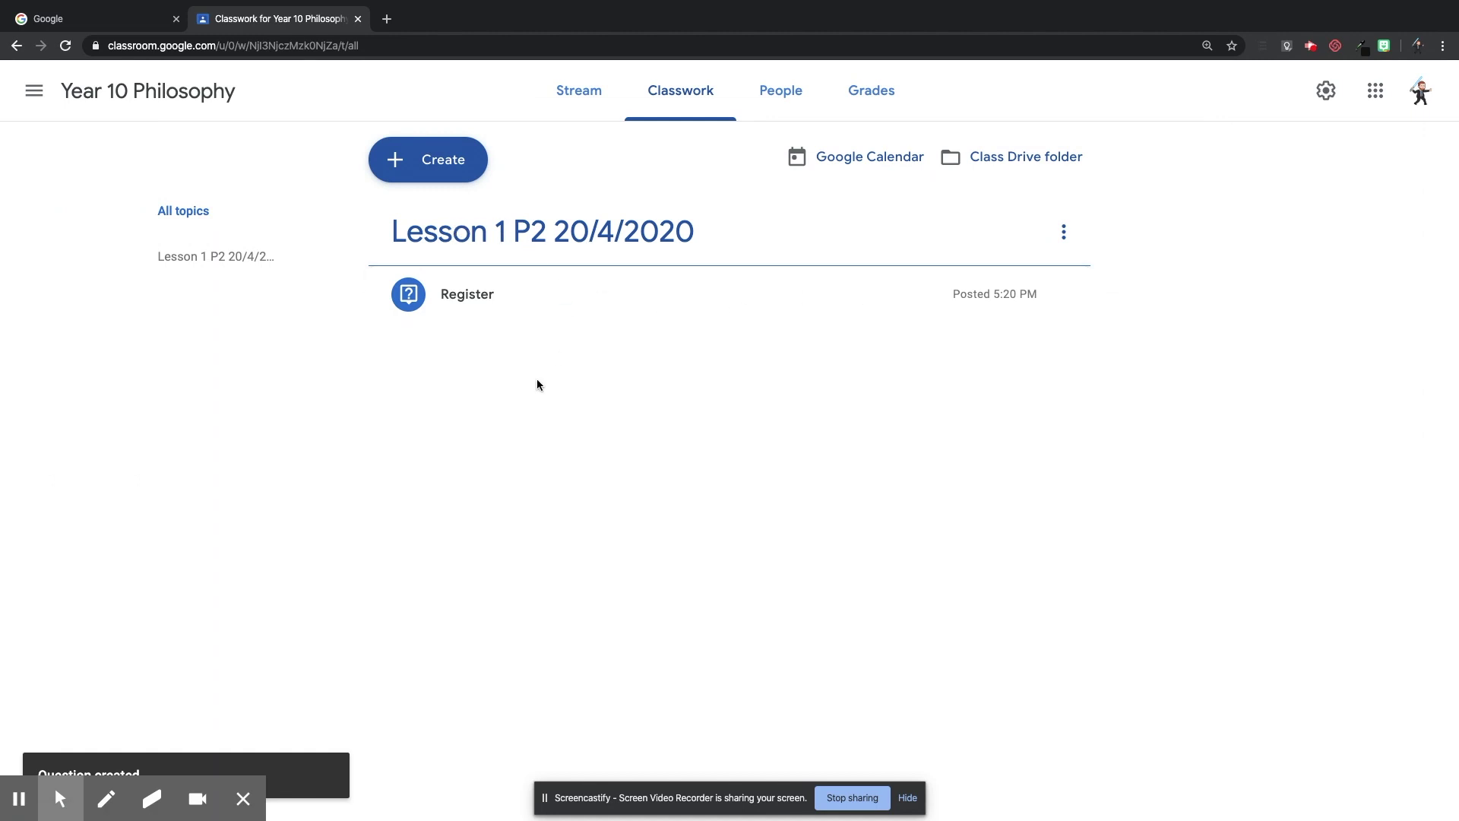
click(499, 302)
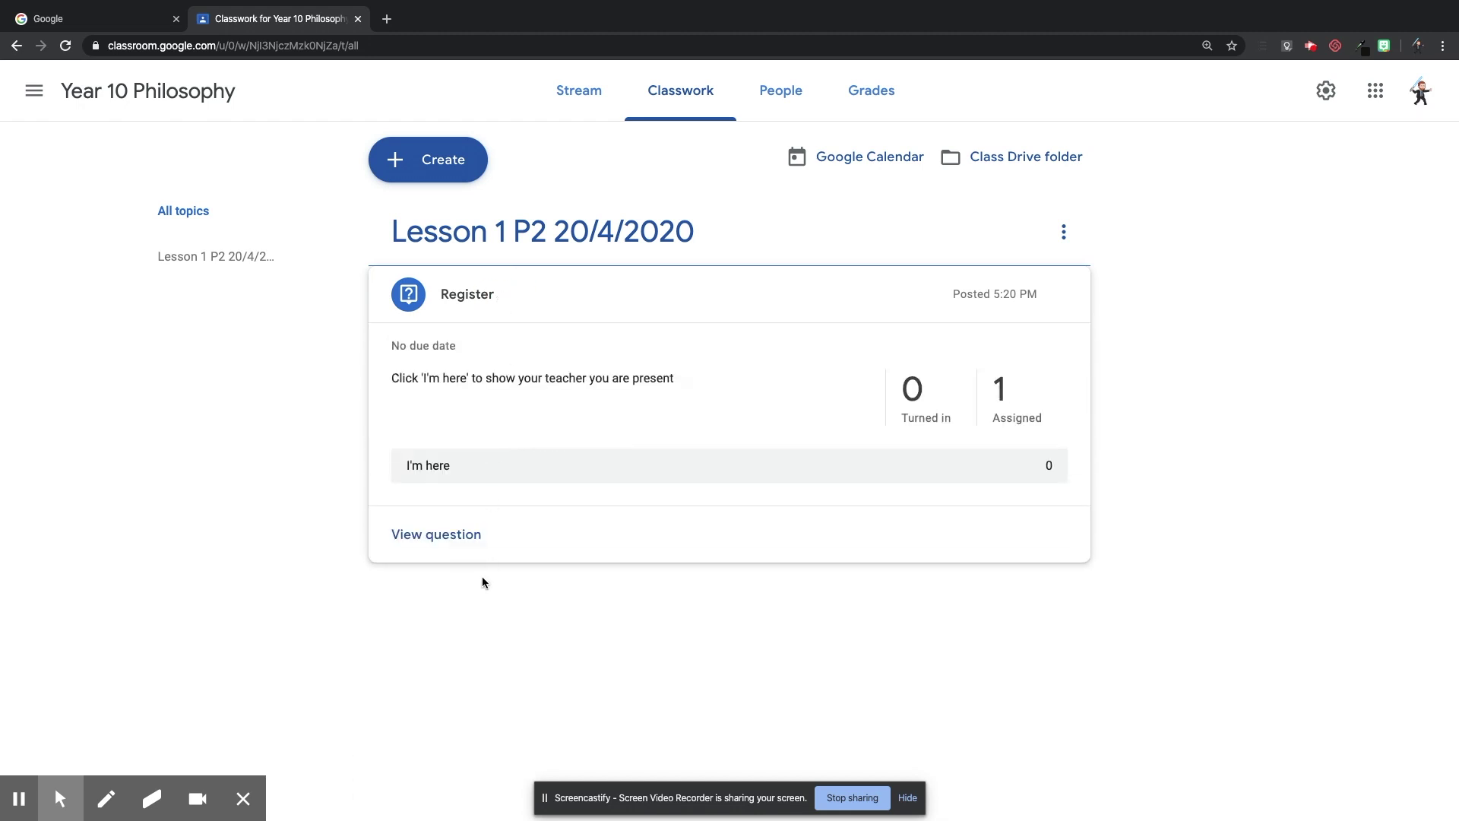
click(469, 536)
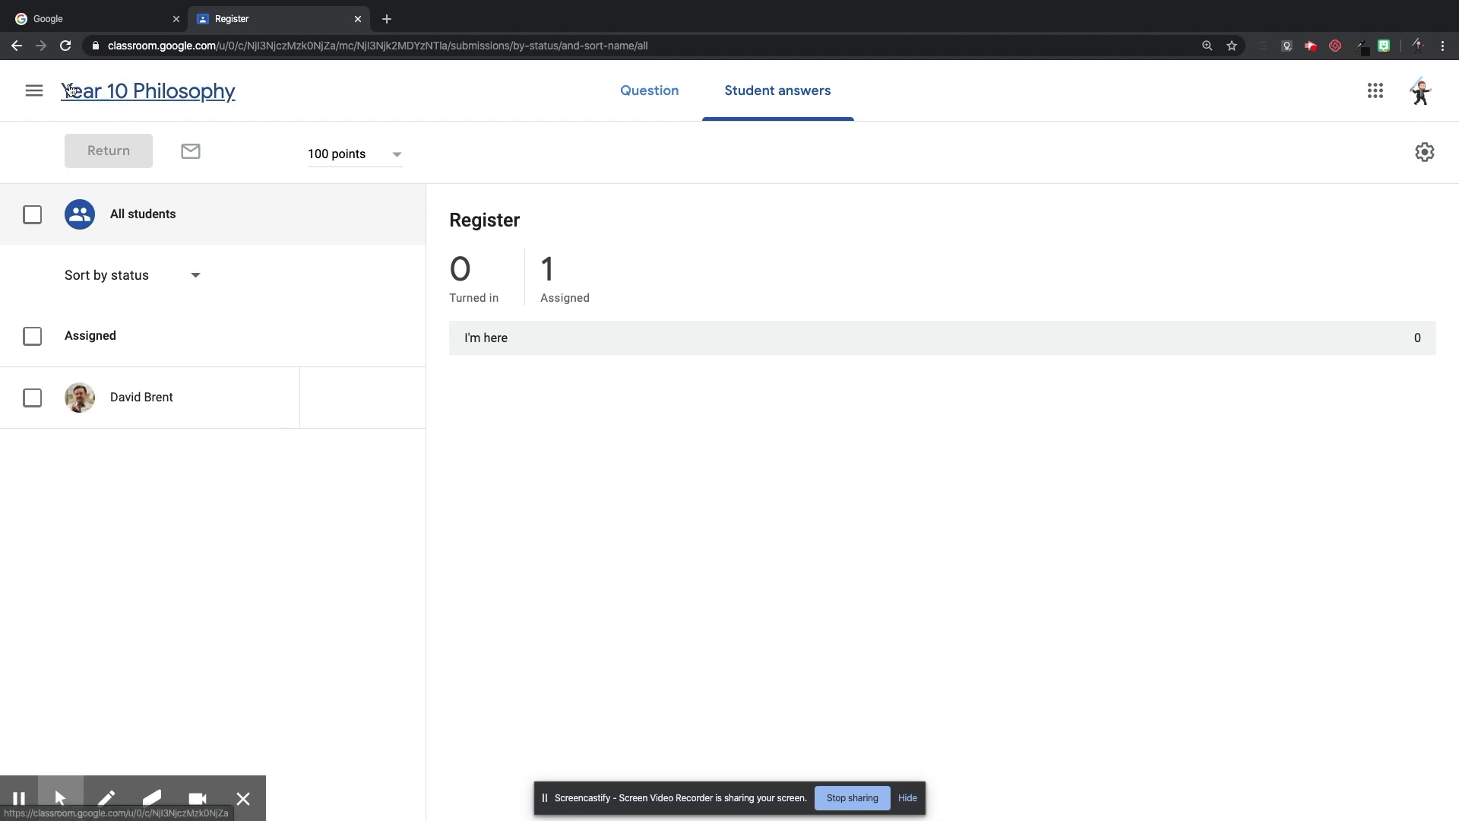
click(15, 48)
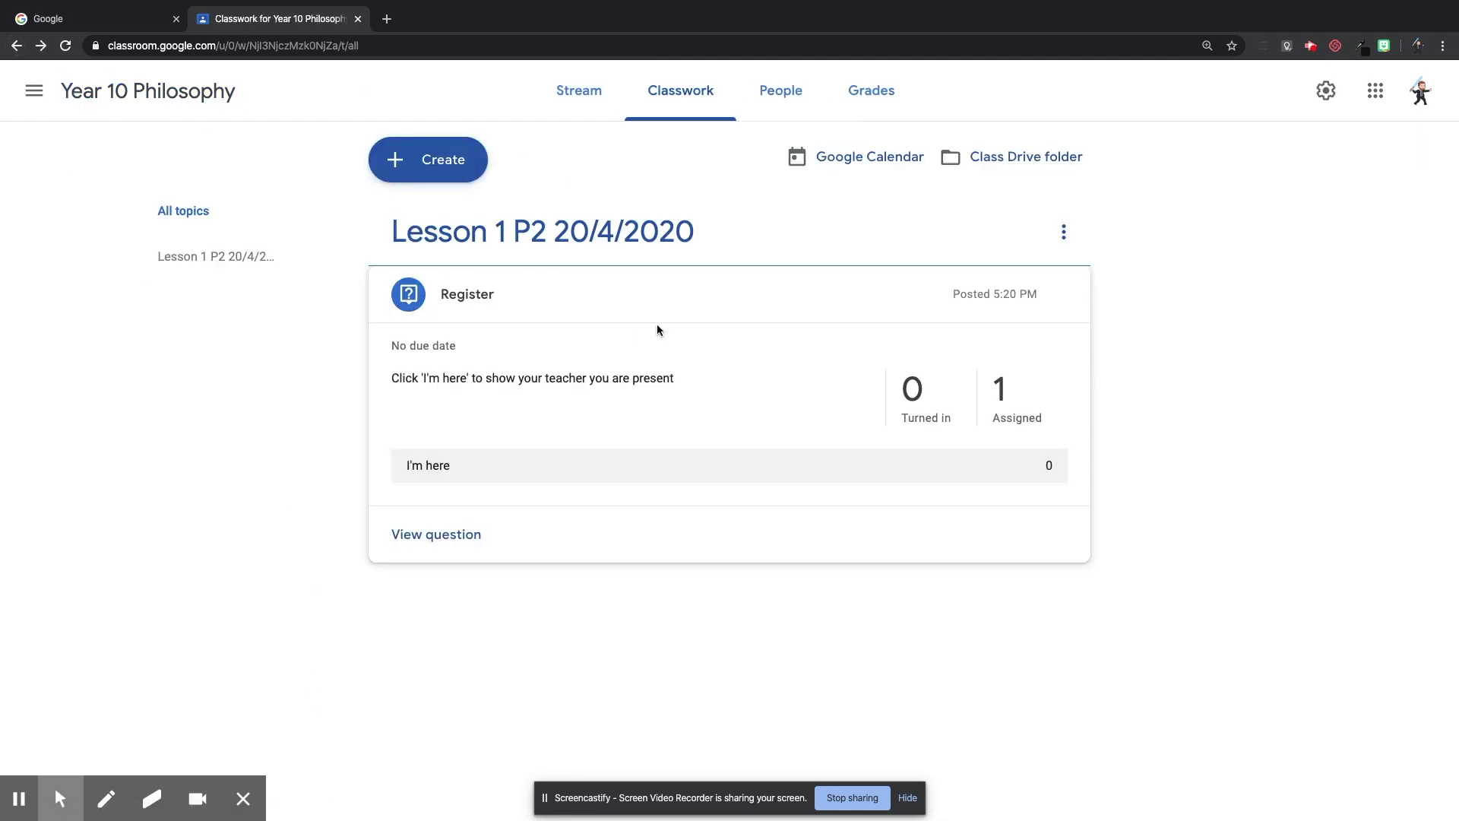
click(695, 312)
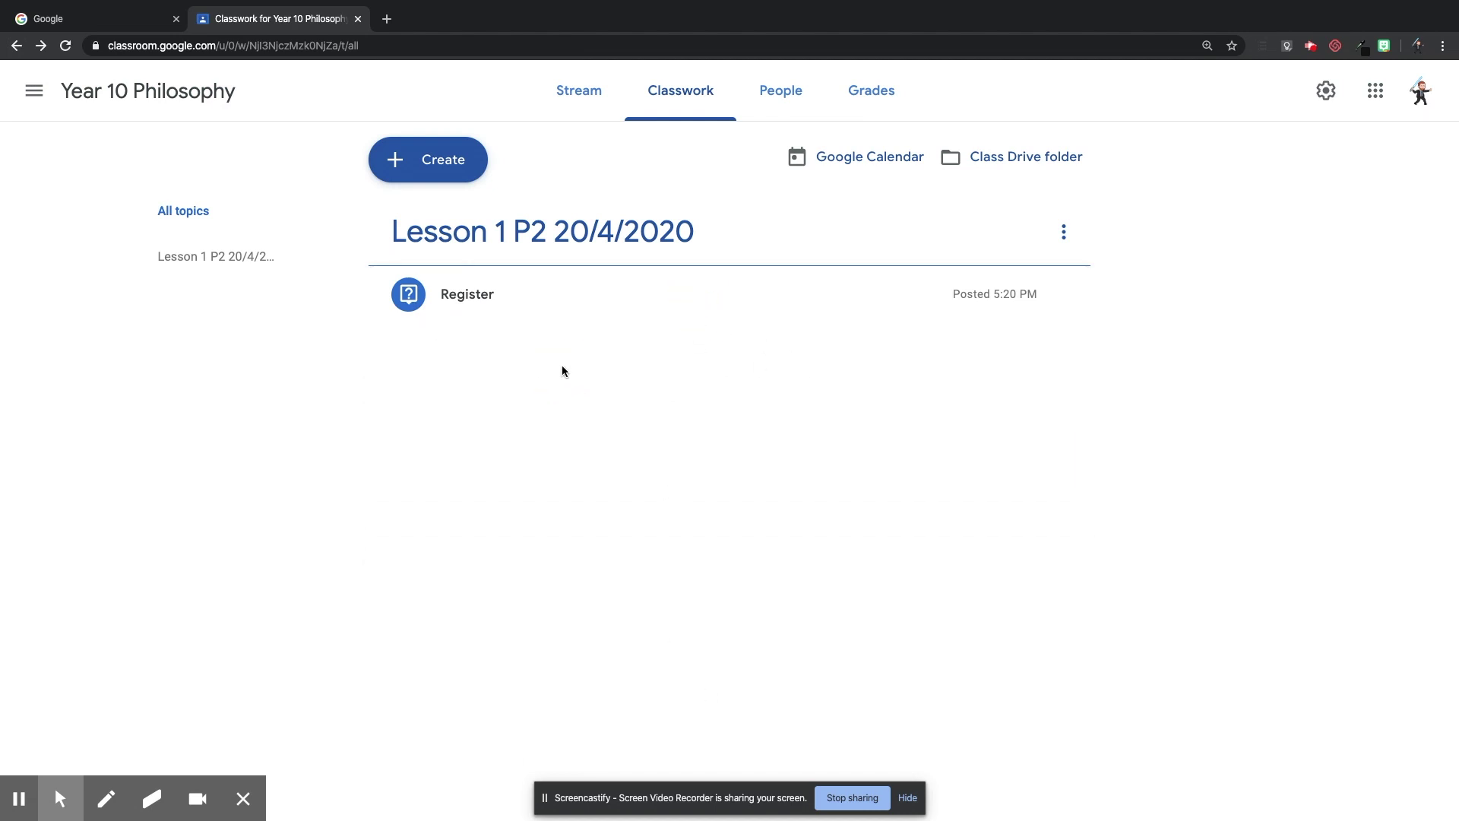
Start a quiz assignment, replacing the blank quiz with the Drive form 'Do Now Lesson P2 5/4/2020'.
click(437, 159)
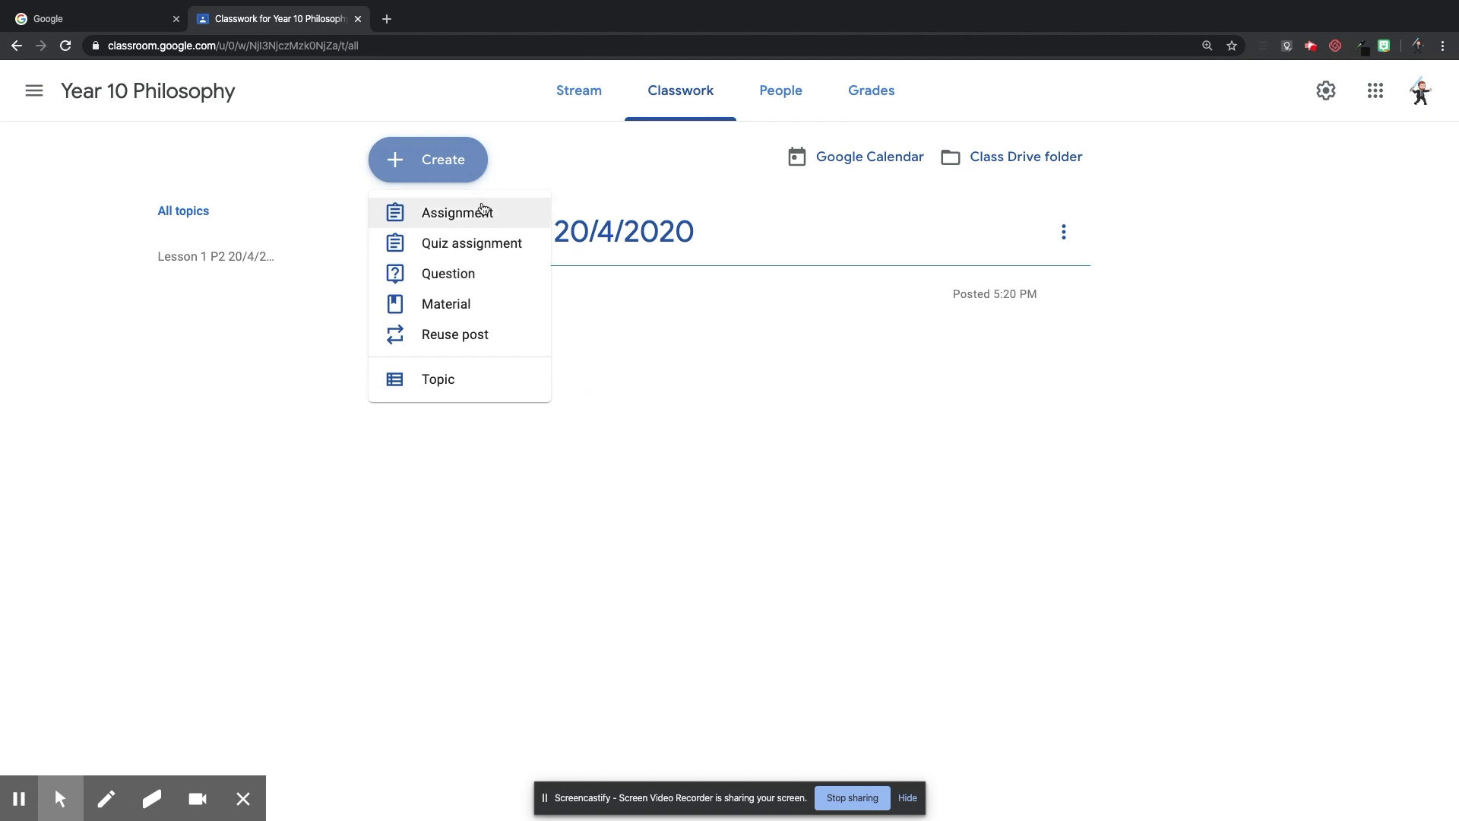
click(437, 245)
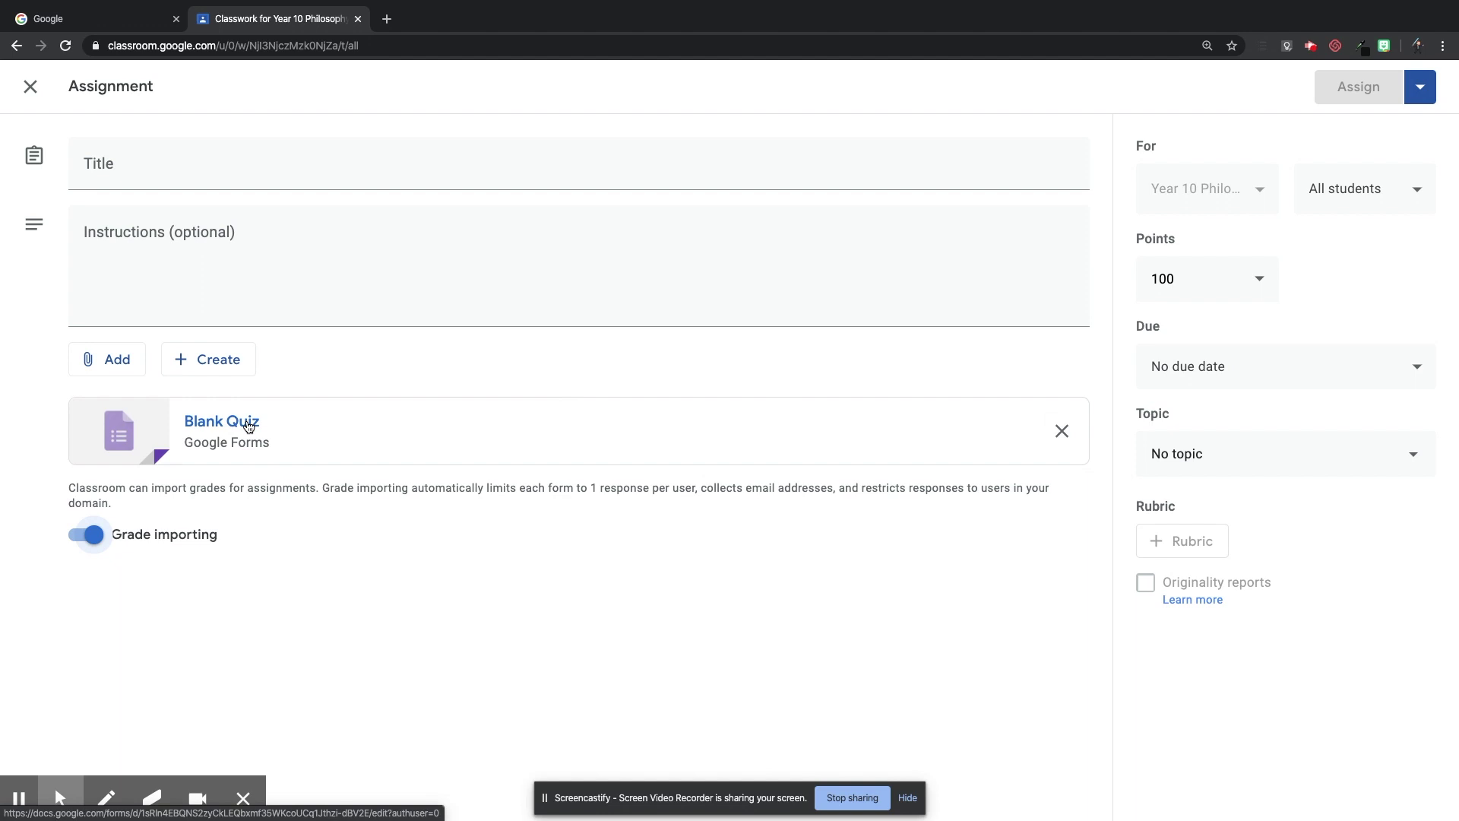
click(1062, 431)
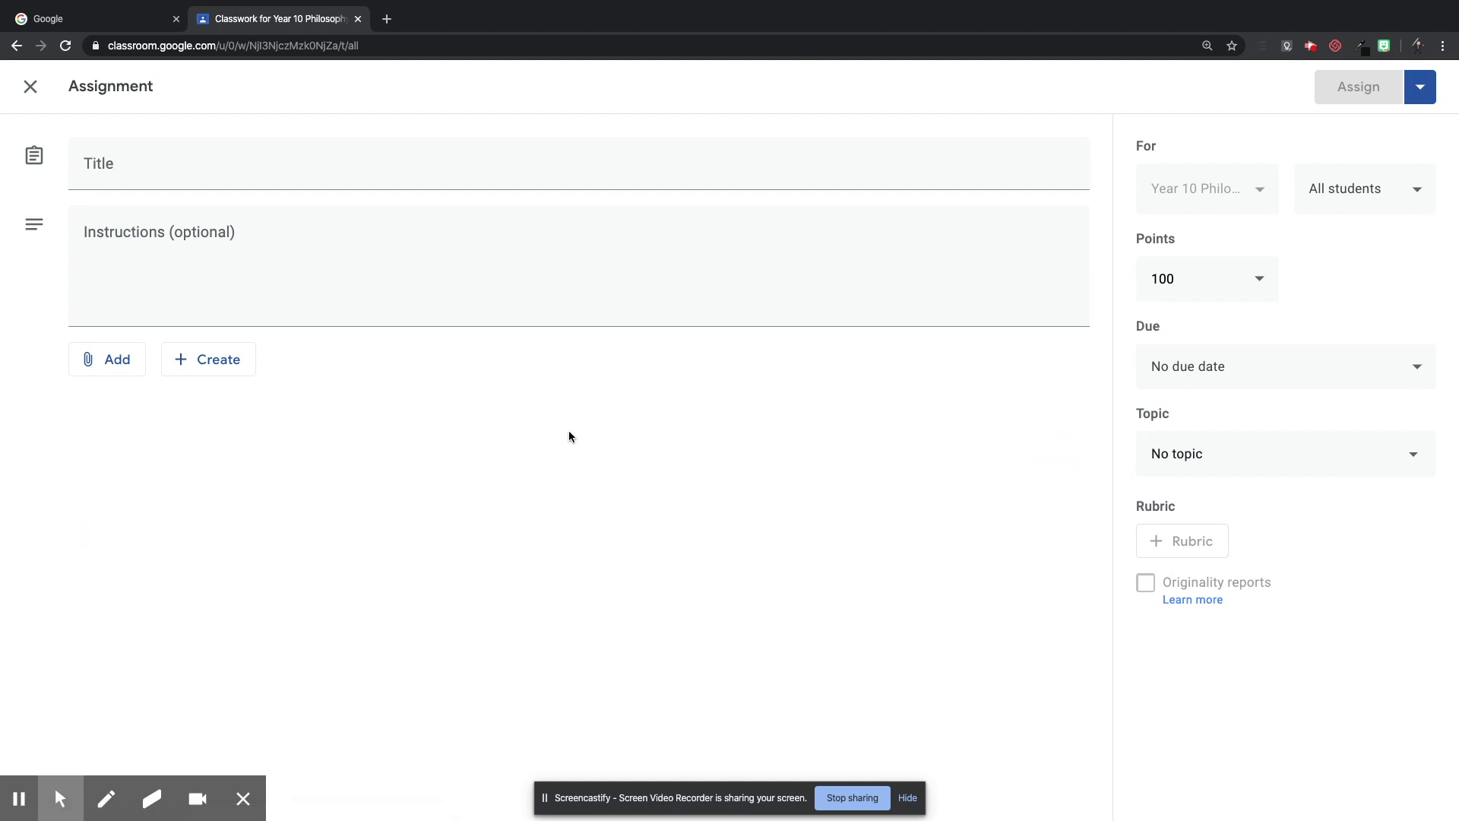
click(120, 365)
click(163, 408)
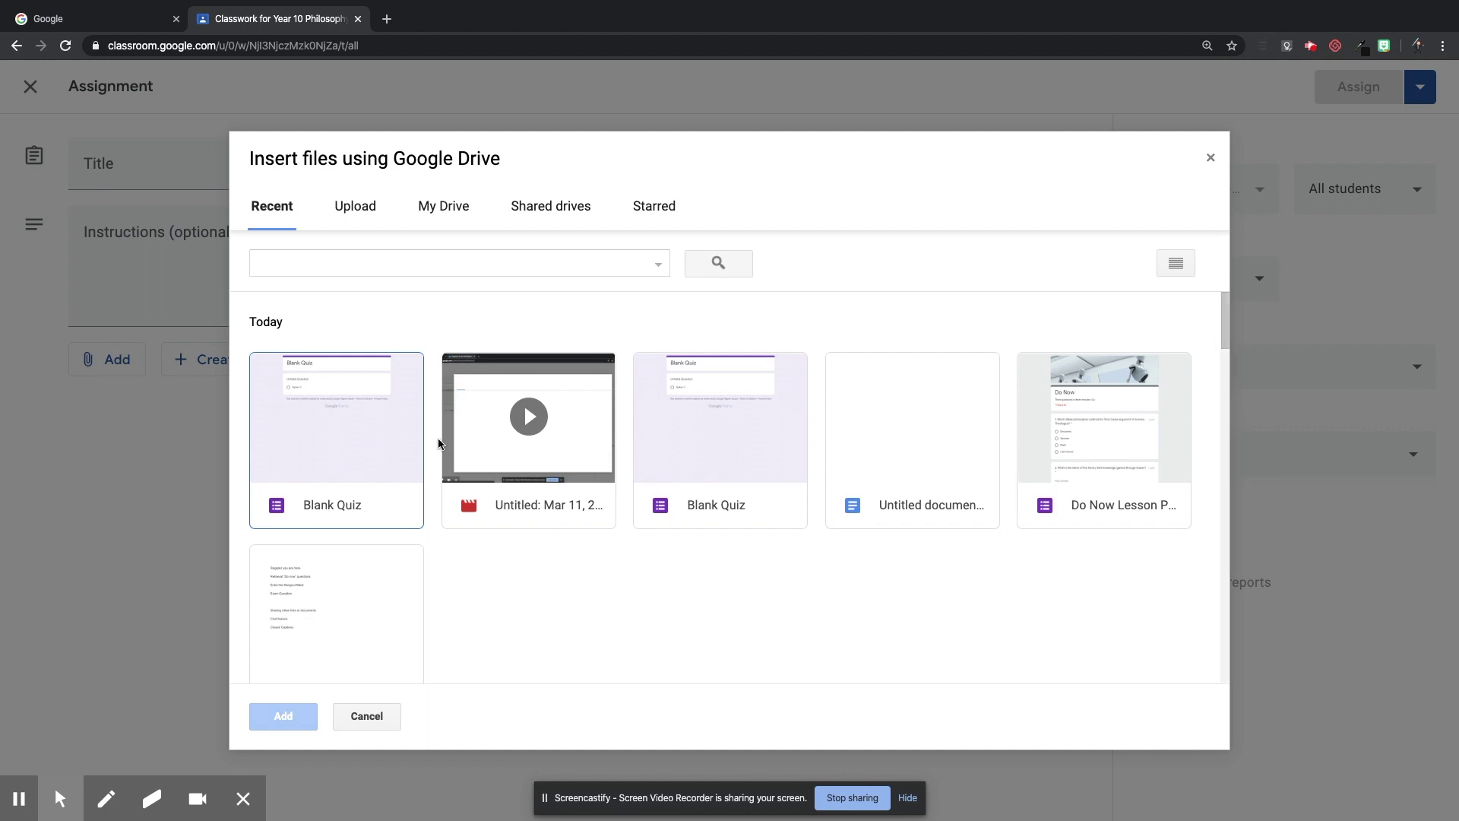
double_click(1090, 451)
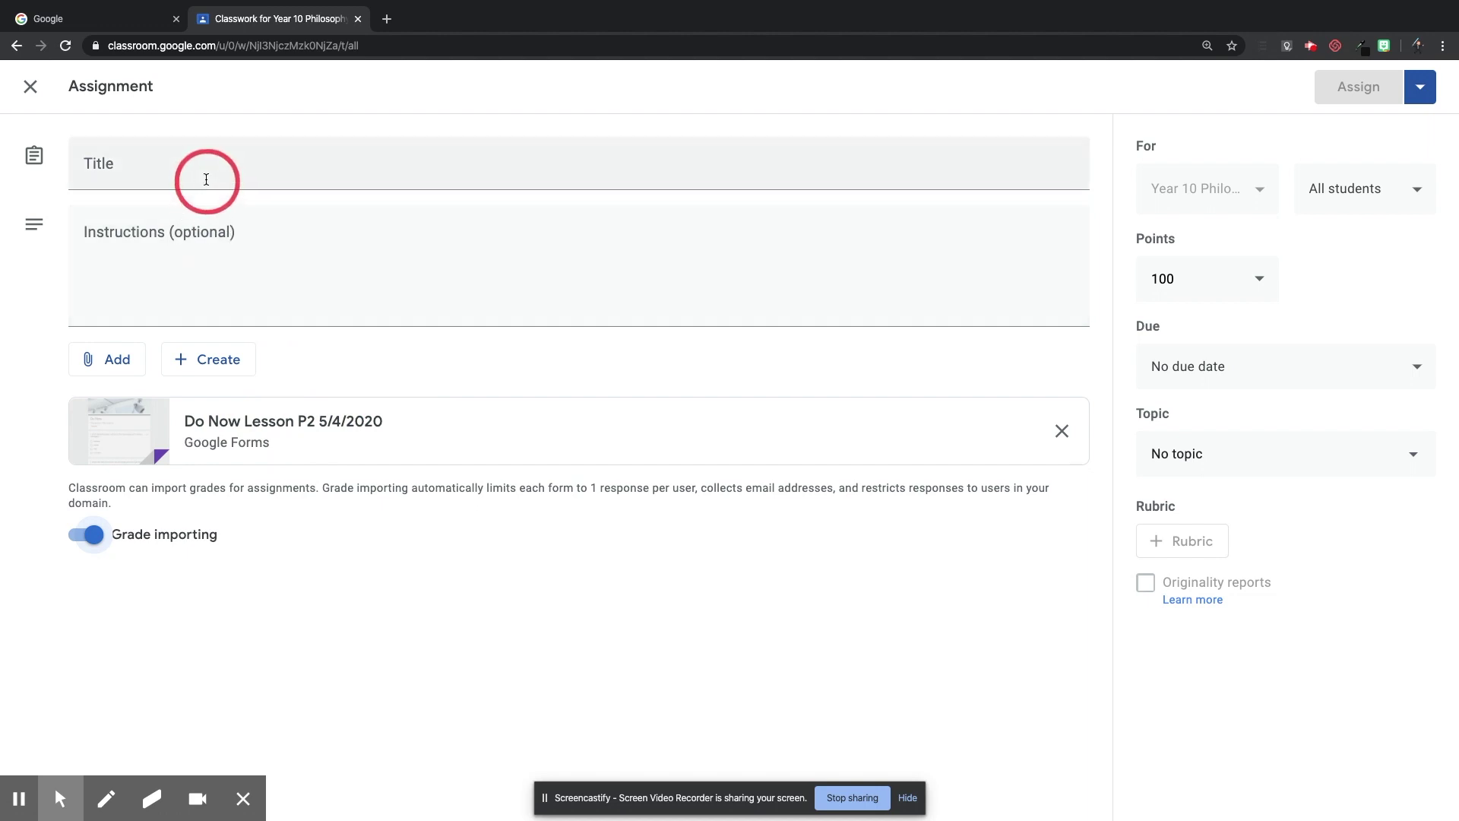
click(207, 178)
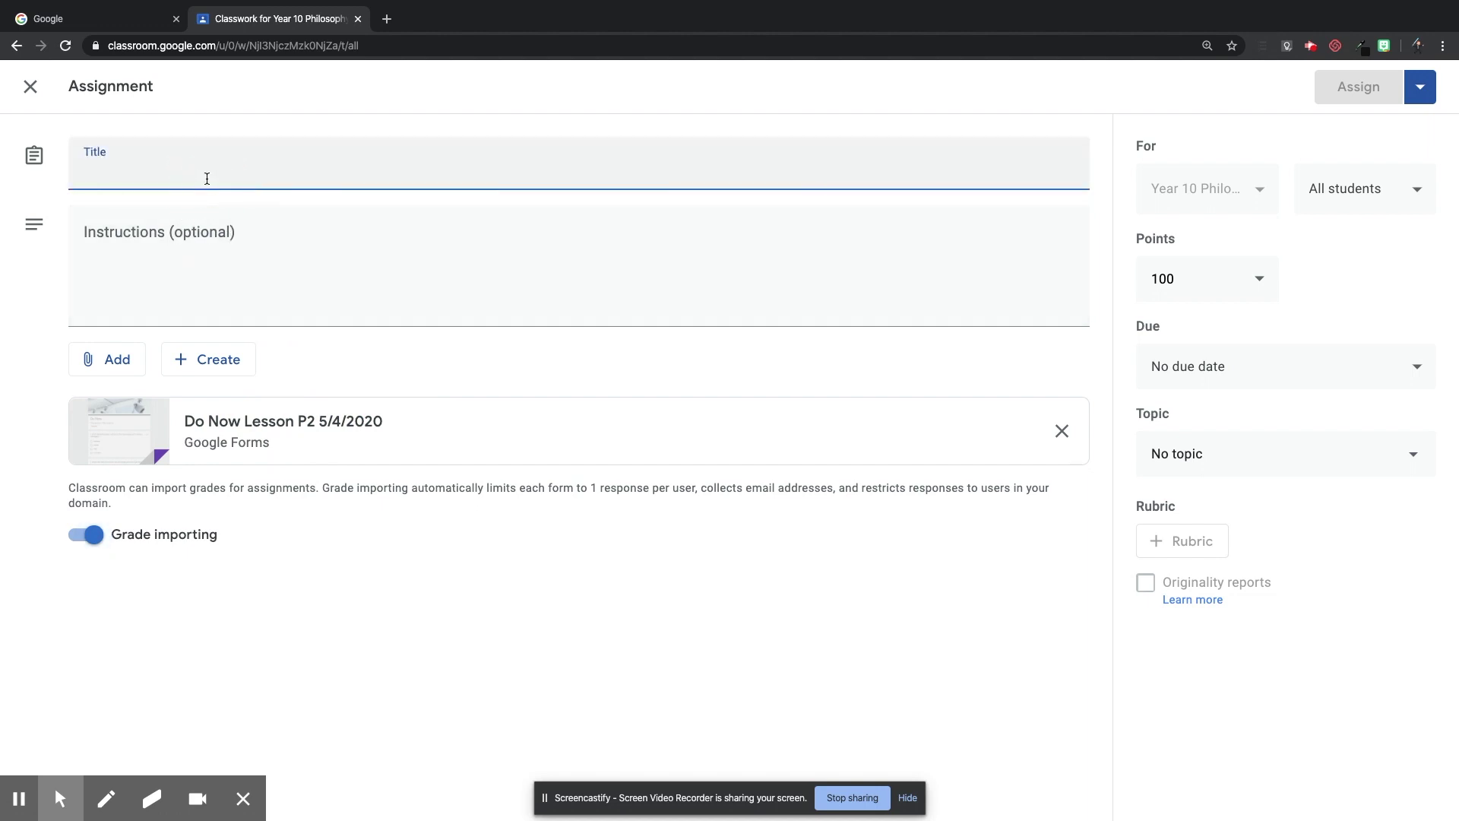
Title the assignment '#001 - Do Now', file it under Lesson 1 P2 20/4/2020, and make it Ungraded.
text(#001)
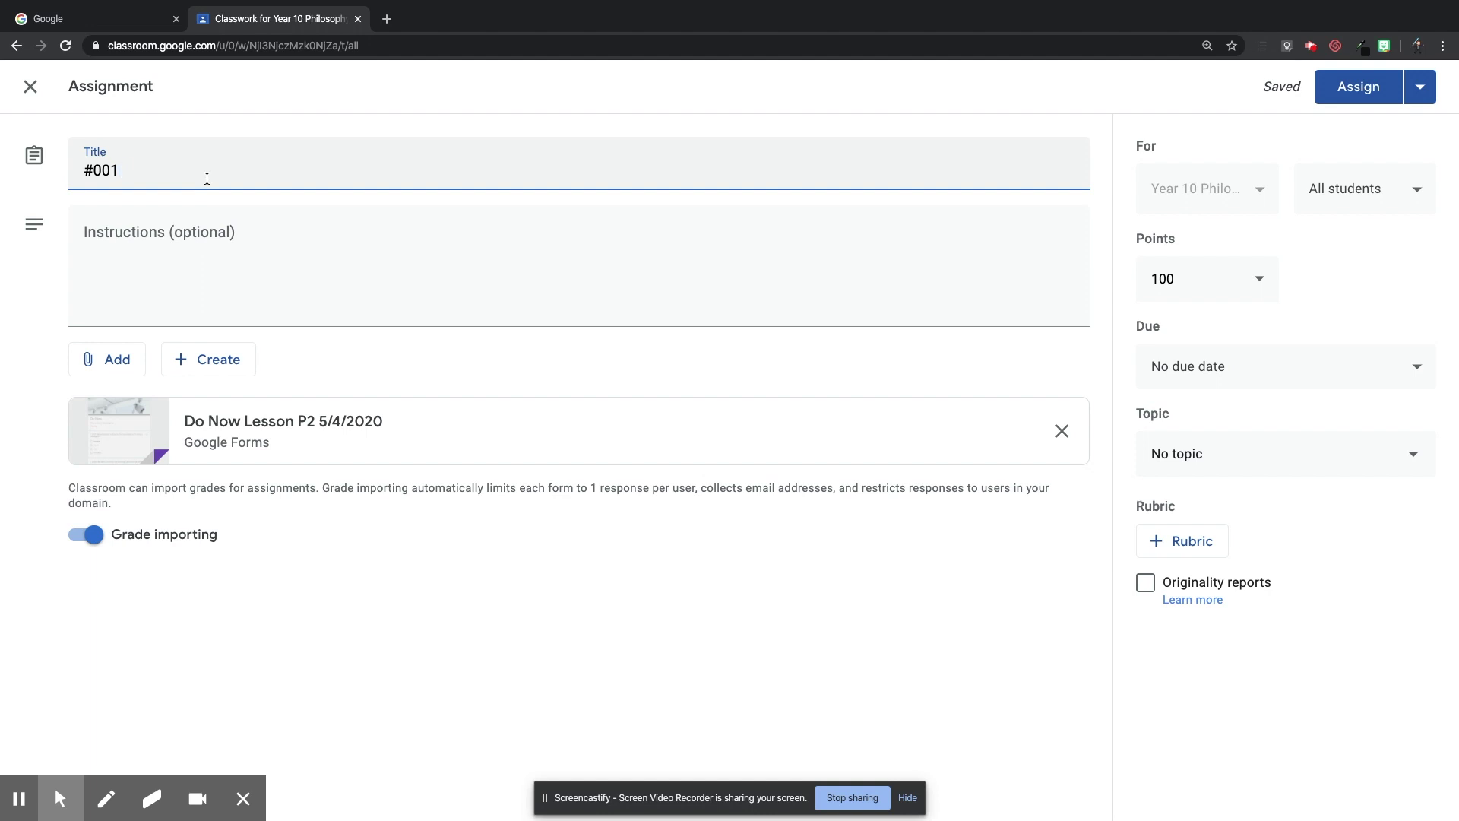
text(- Do Now)
click(1272, 456)
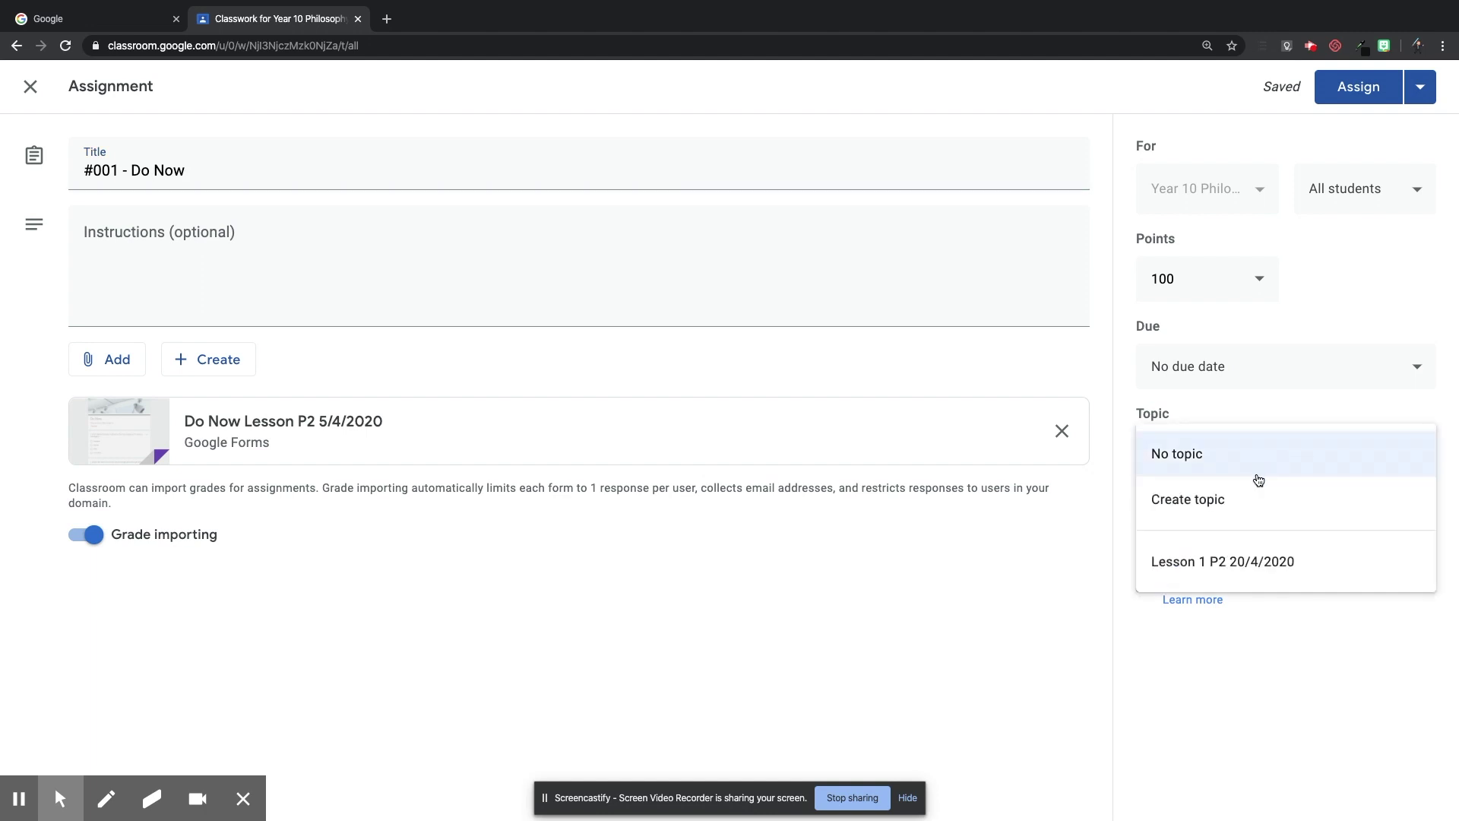
click(1222, 562)
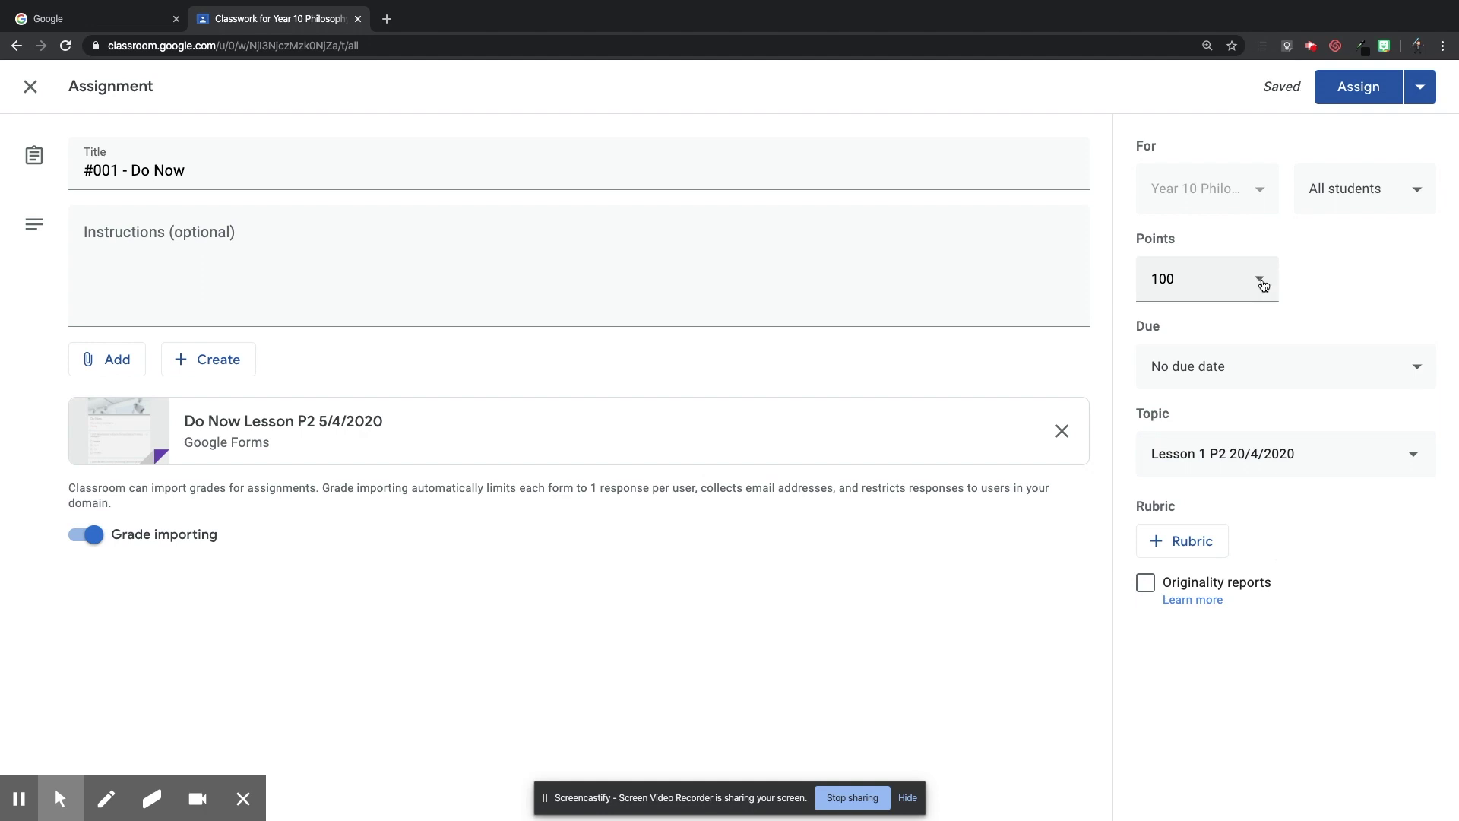
click(1262, 282)
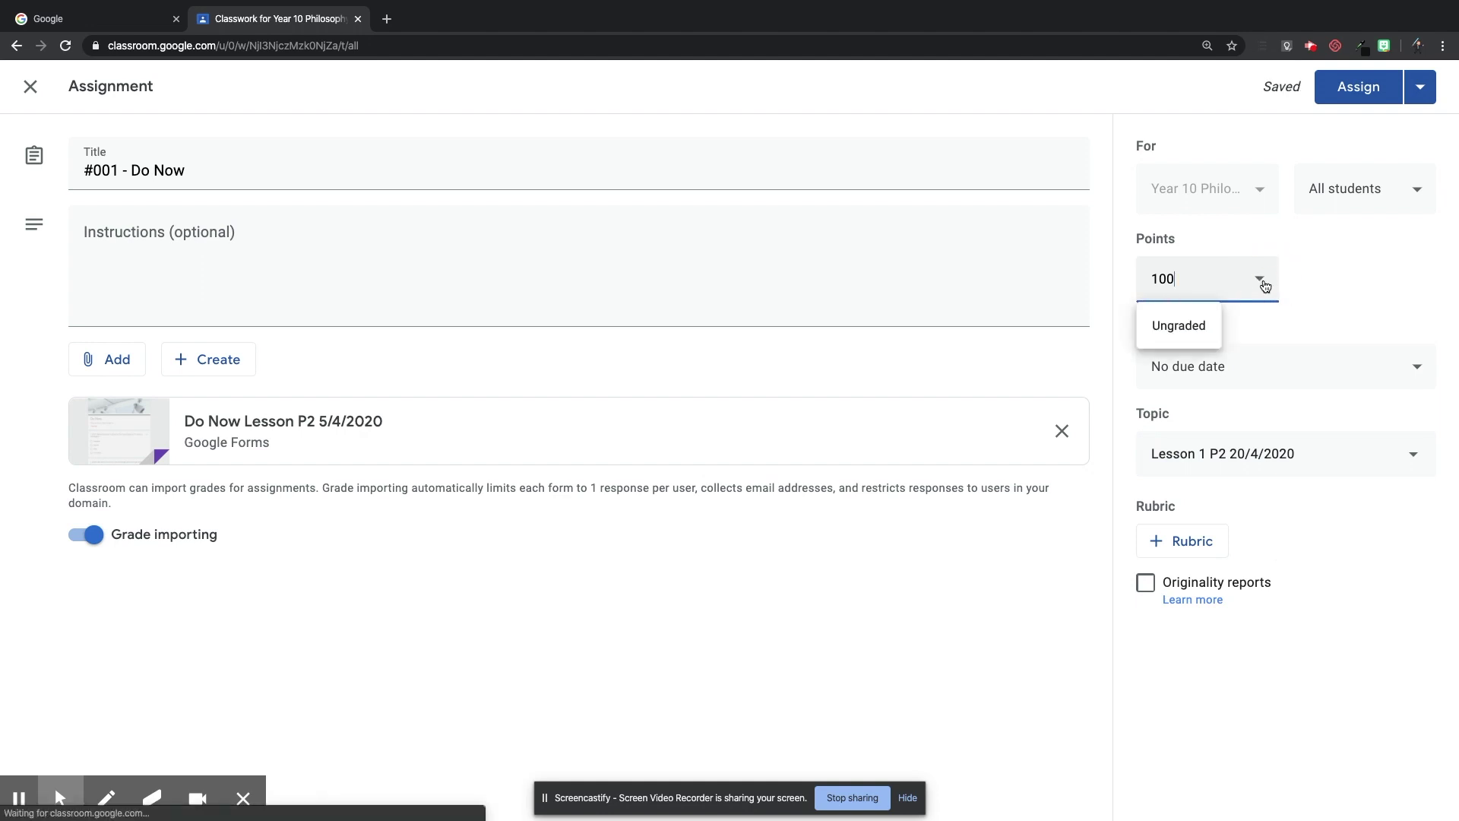
click(1182, 330)
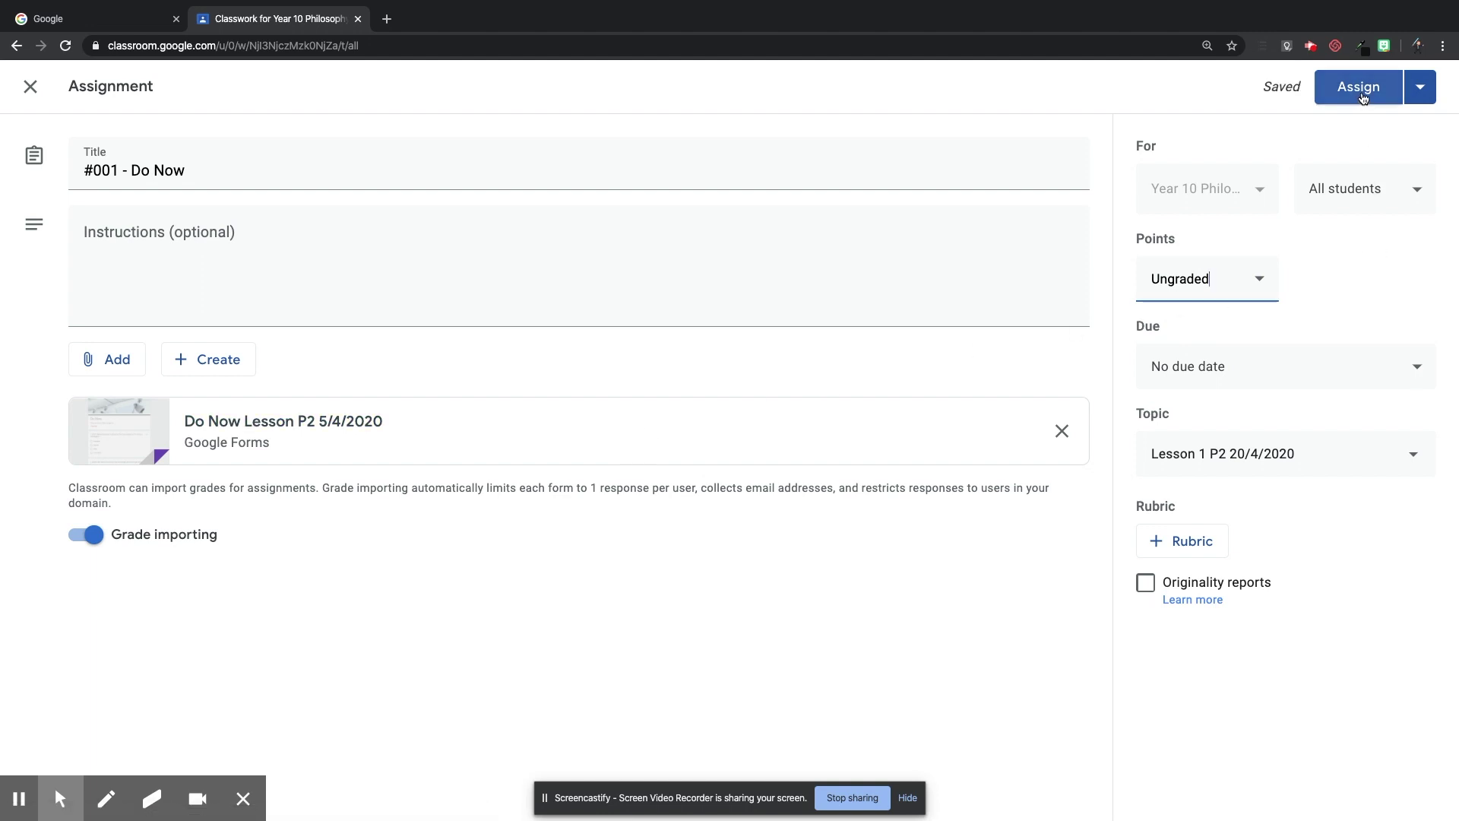
Assign '#001 - Do Now' and drag it below Register in the lesson topic.
click(1362, 98)
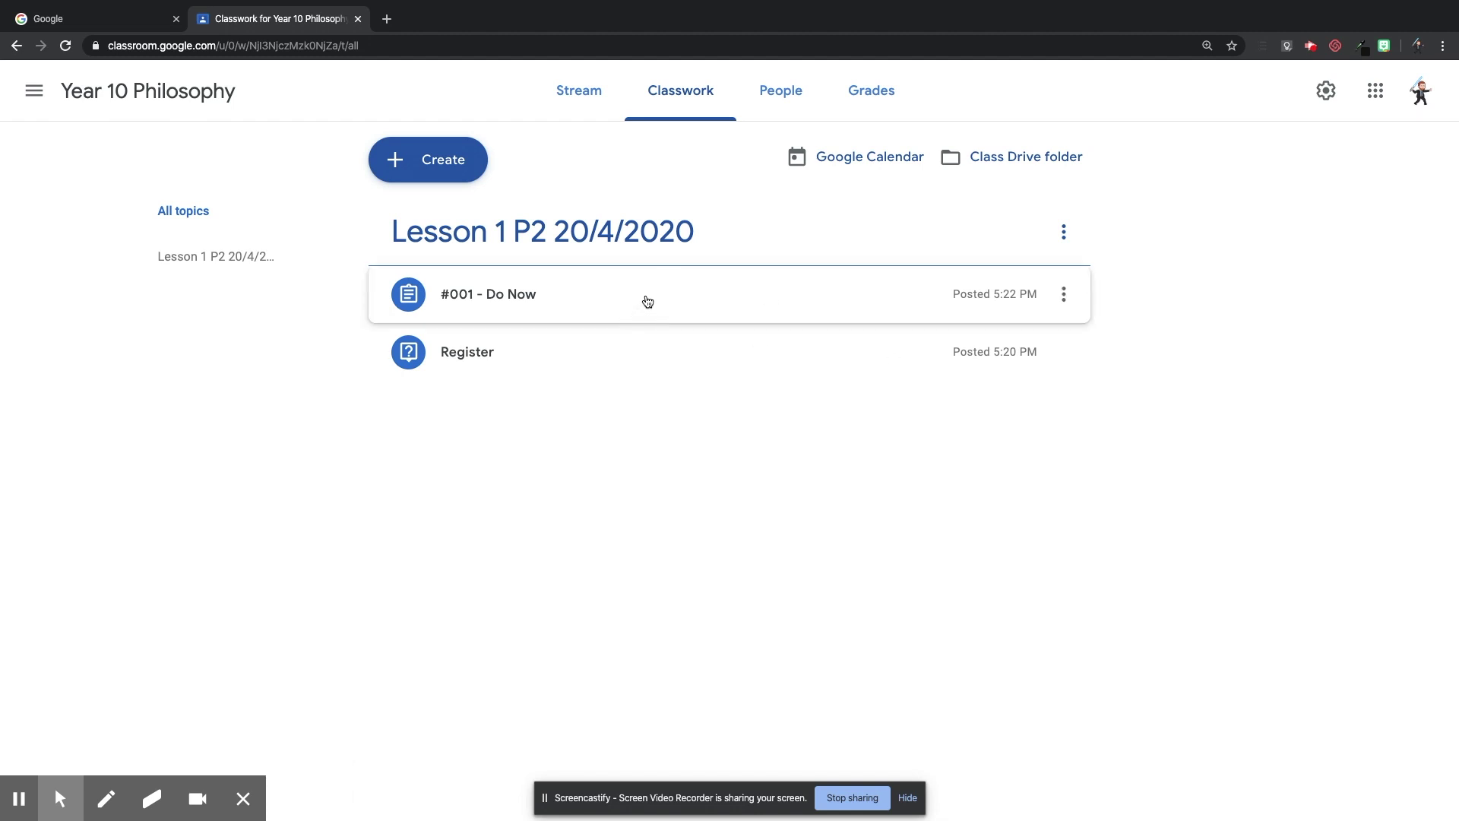
drag(648, 302, 643, 359)
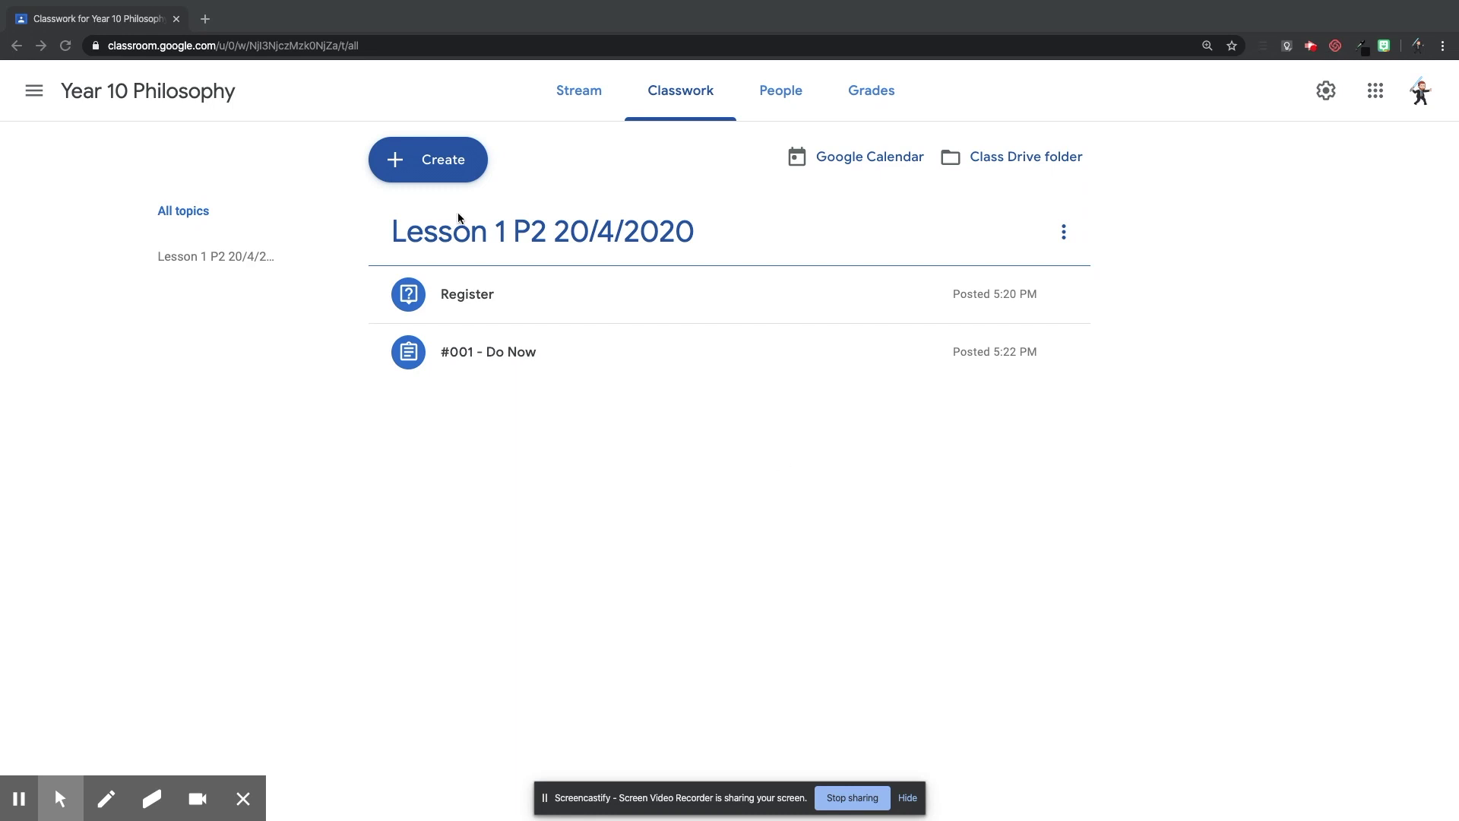
click(411, 166)
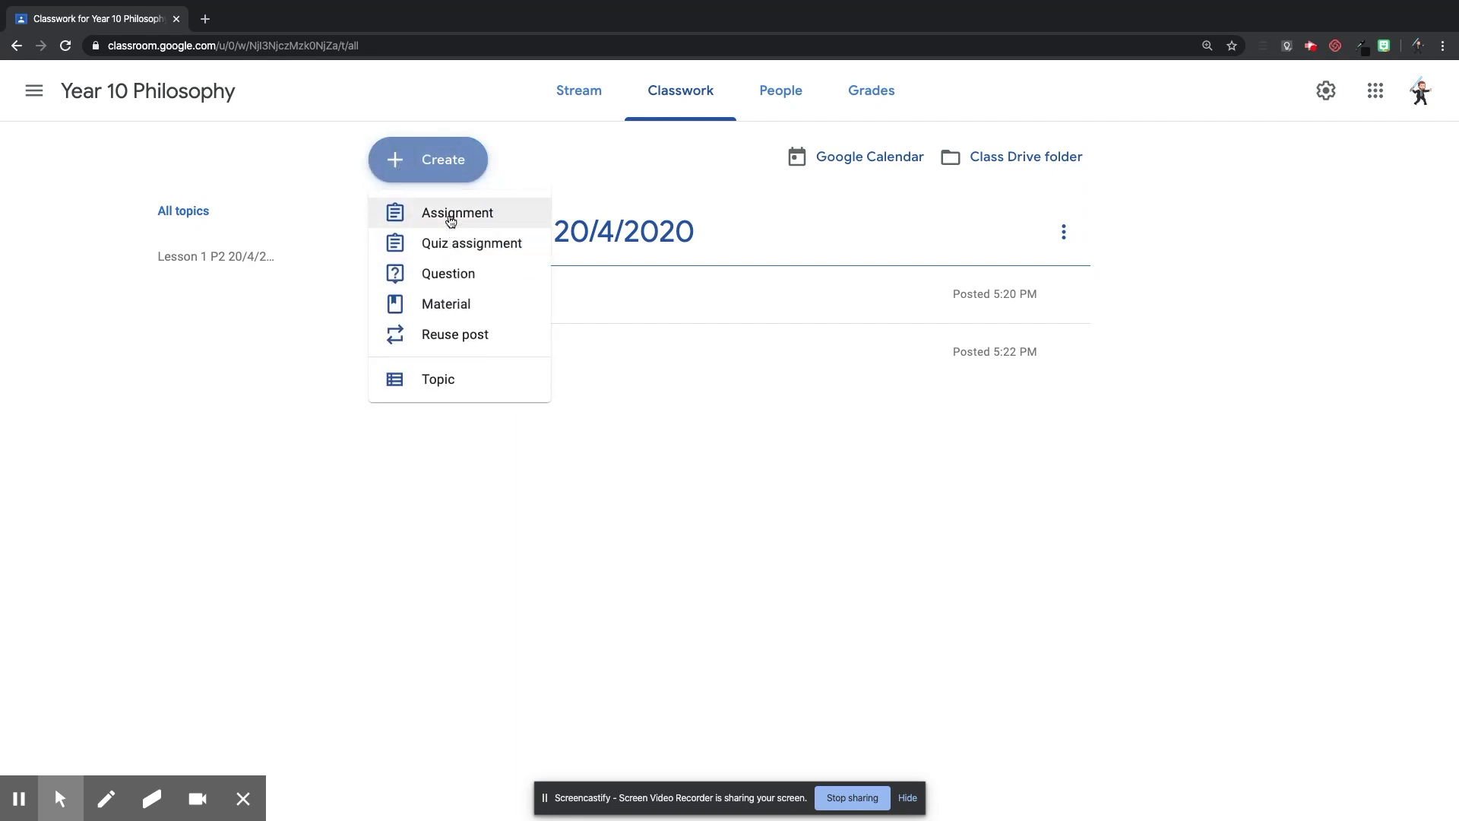
Draft assignment '#002 - Main Task: Exam Question' with instructions 'Click the Google Doc and complete the exam question'.
click(450, 220)
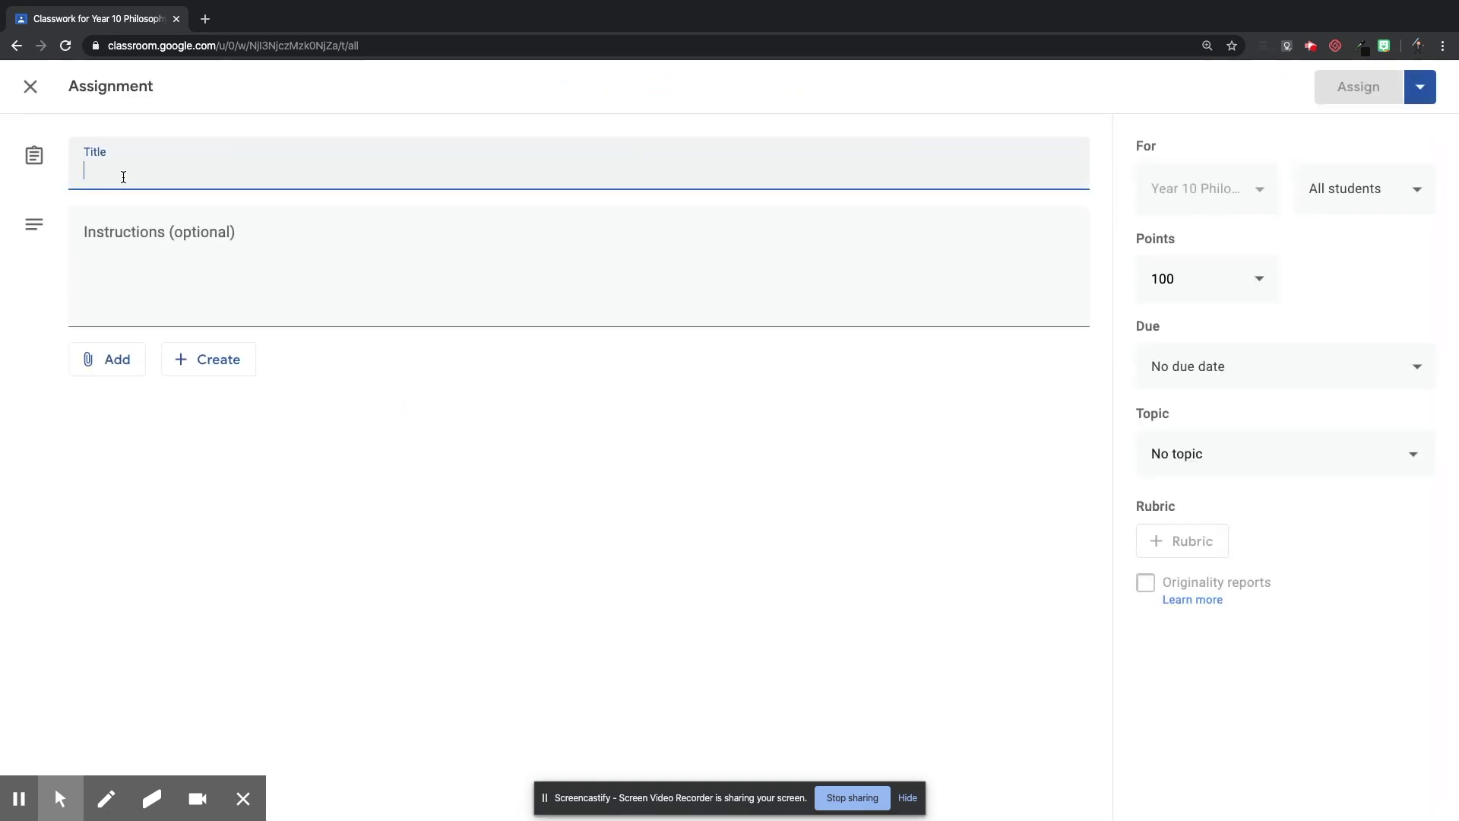
text(#002)
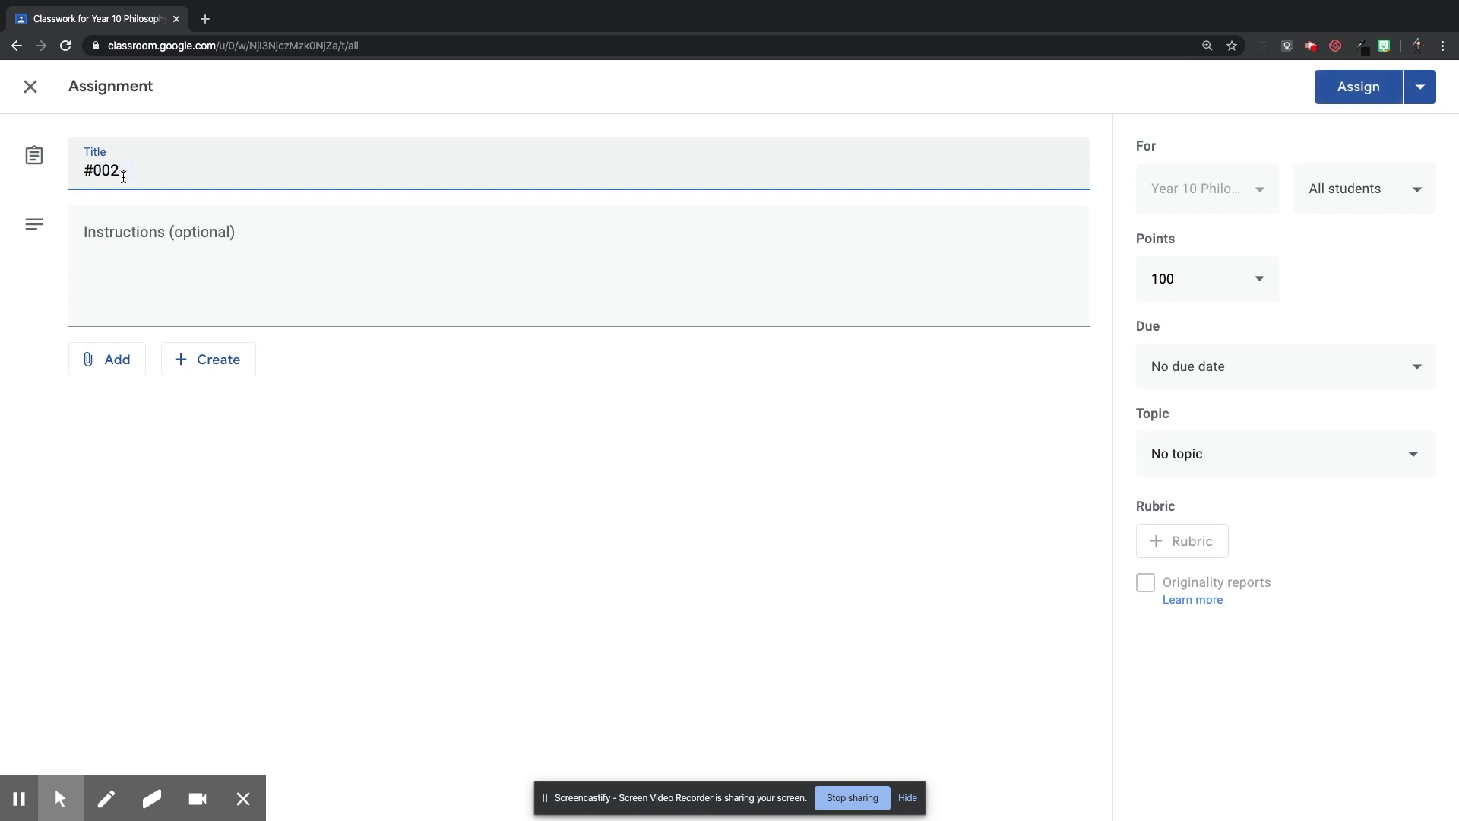
text( - Main )
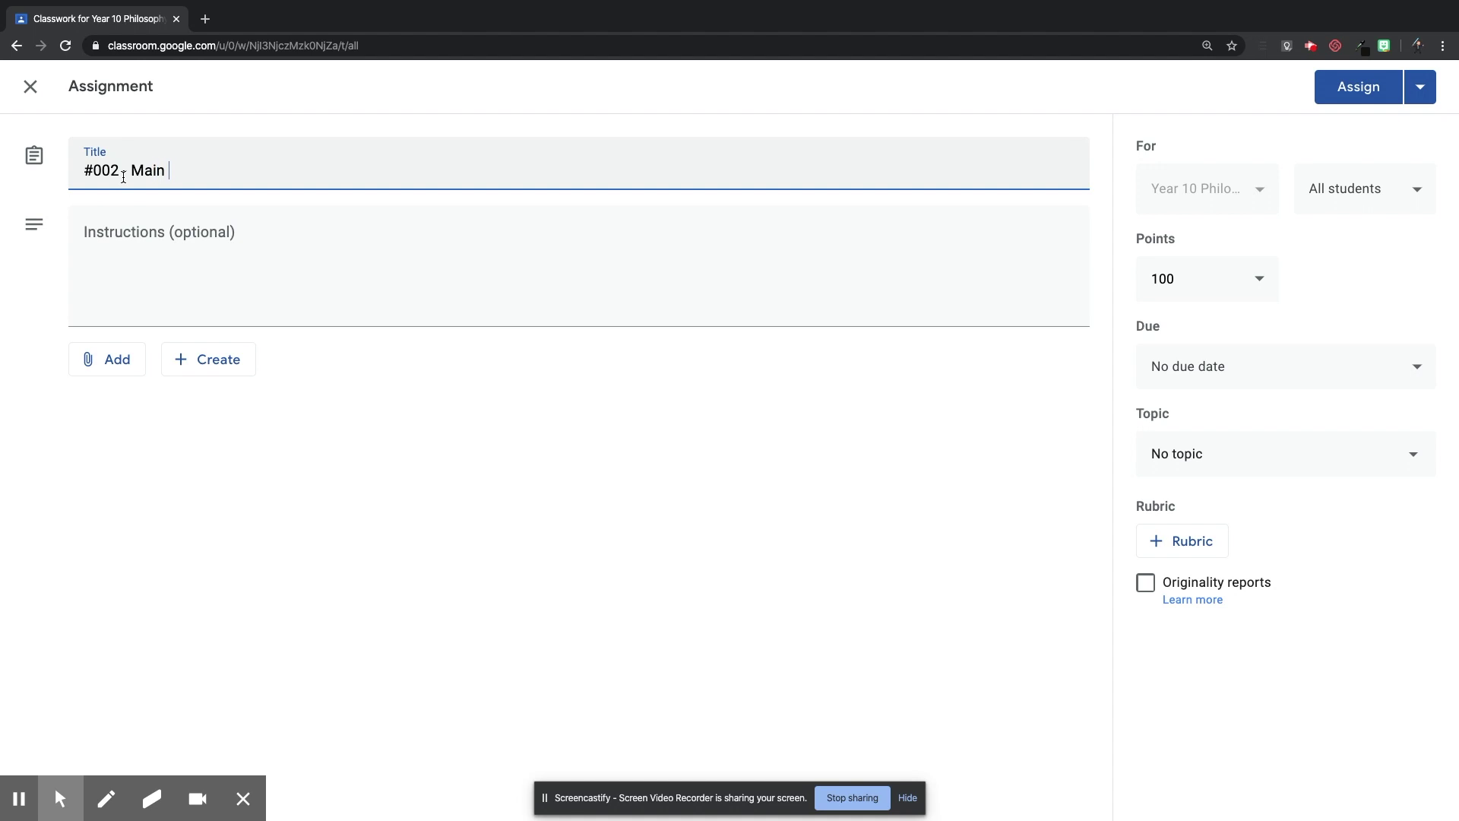
text(Task: Exam Question)
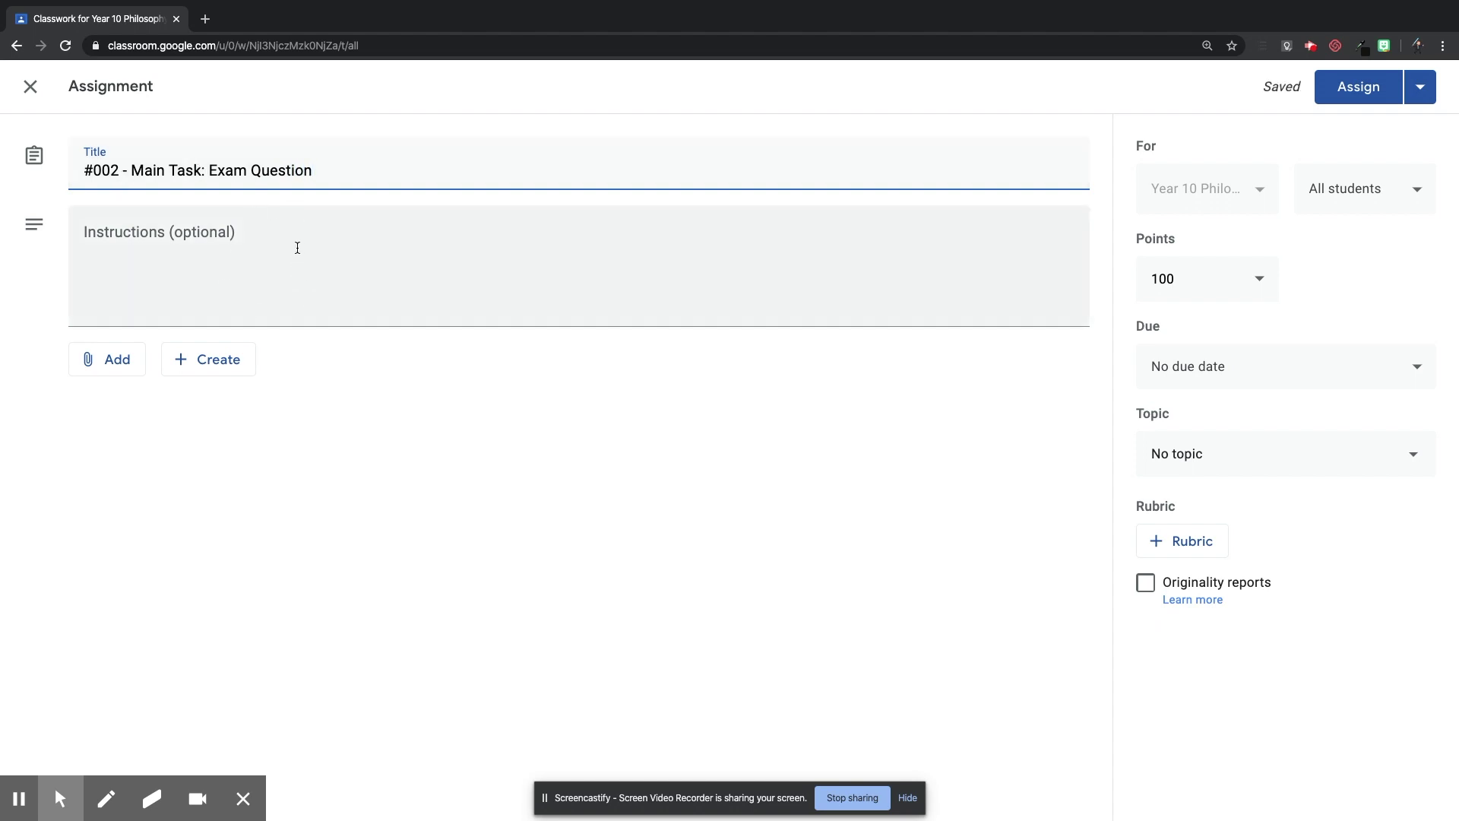
click(297, 247)
text(Click )
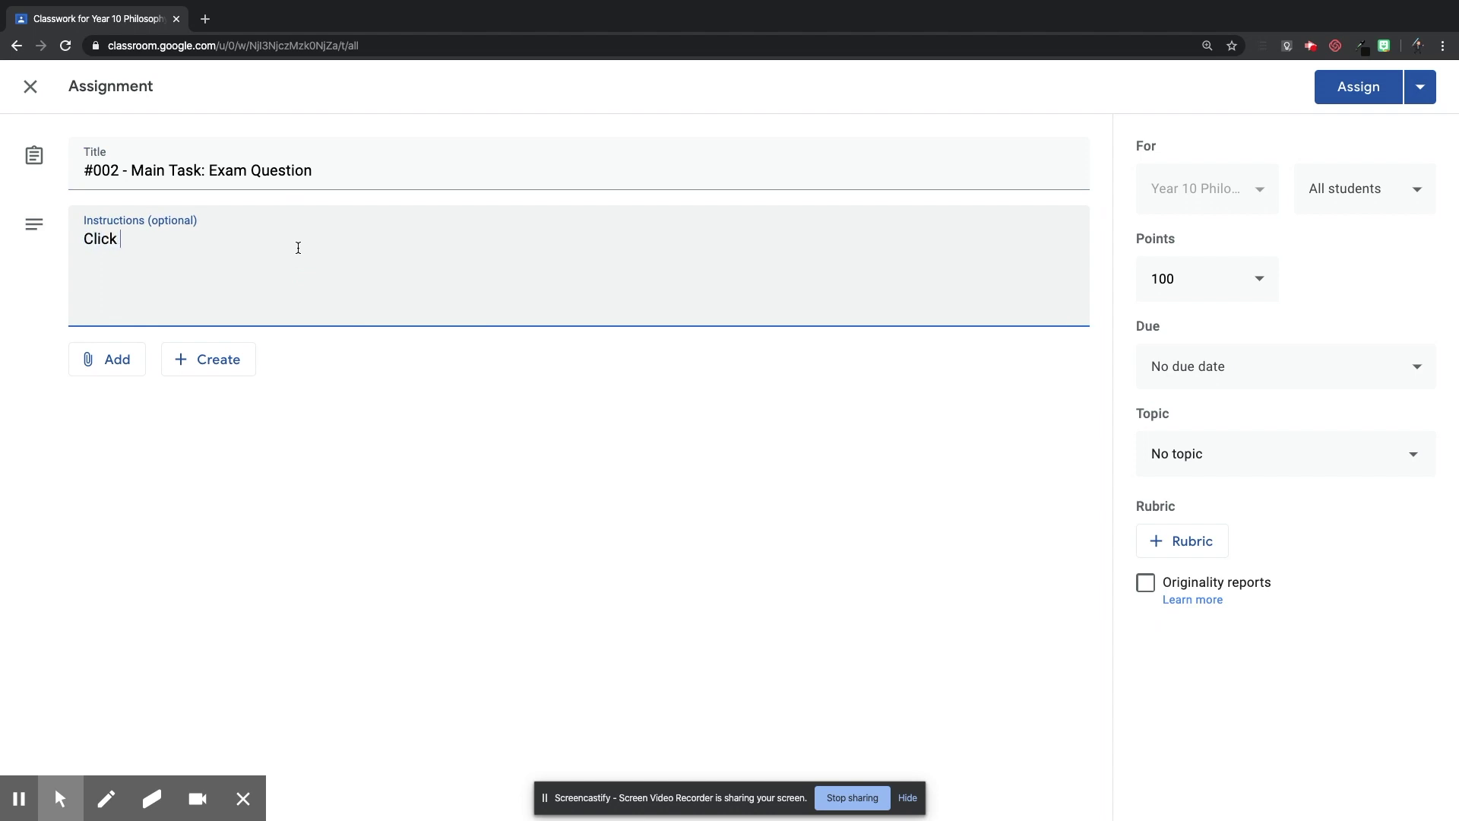
text(the Google Doc and complete t)
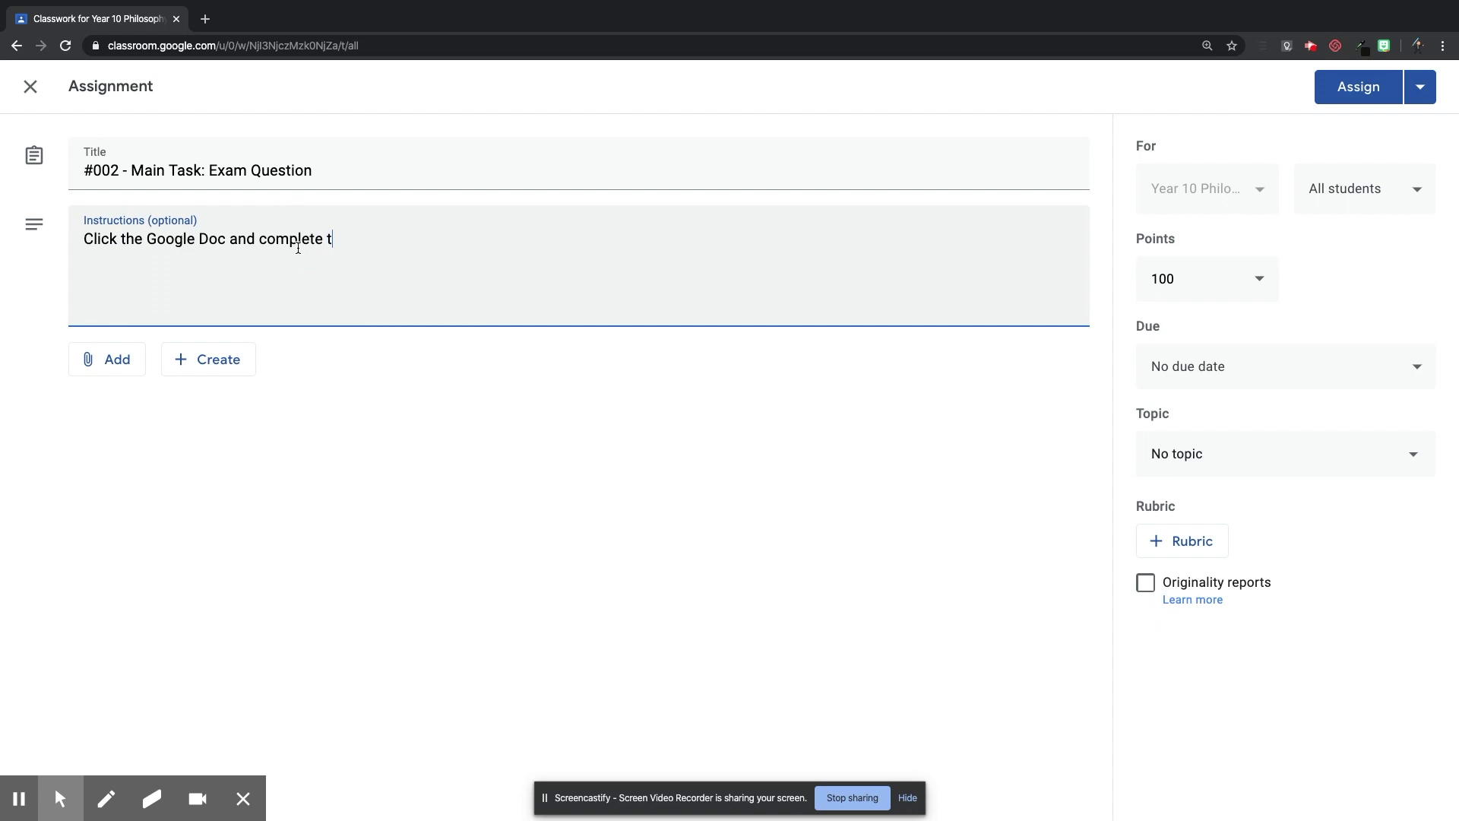
text(he exam question)
click(660, 457)
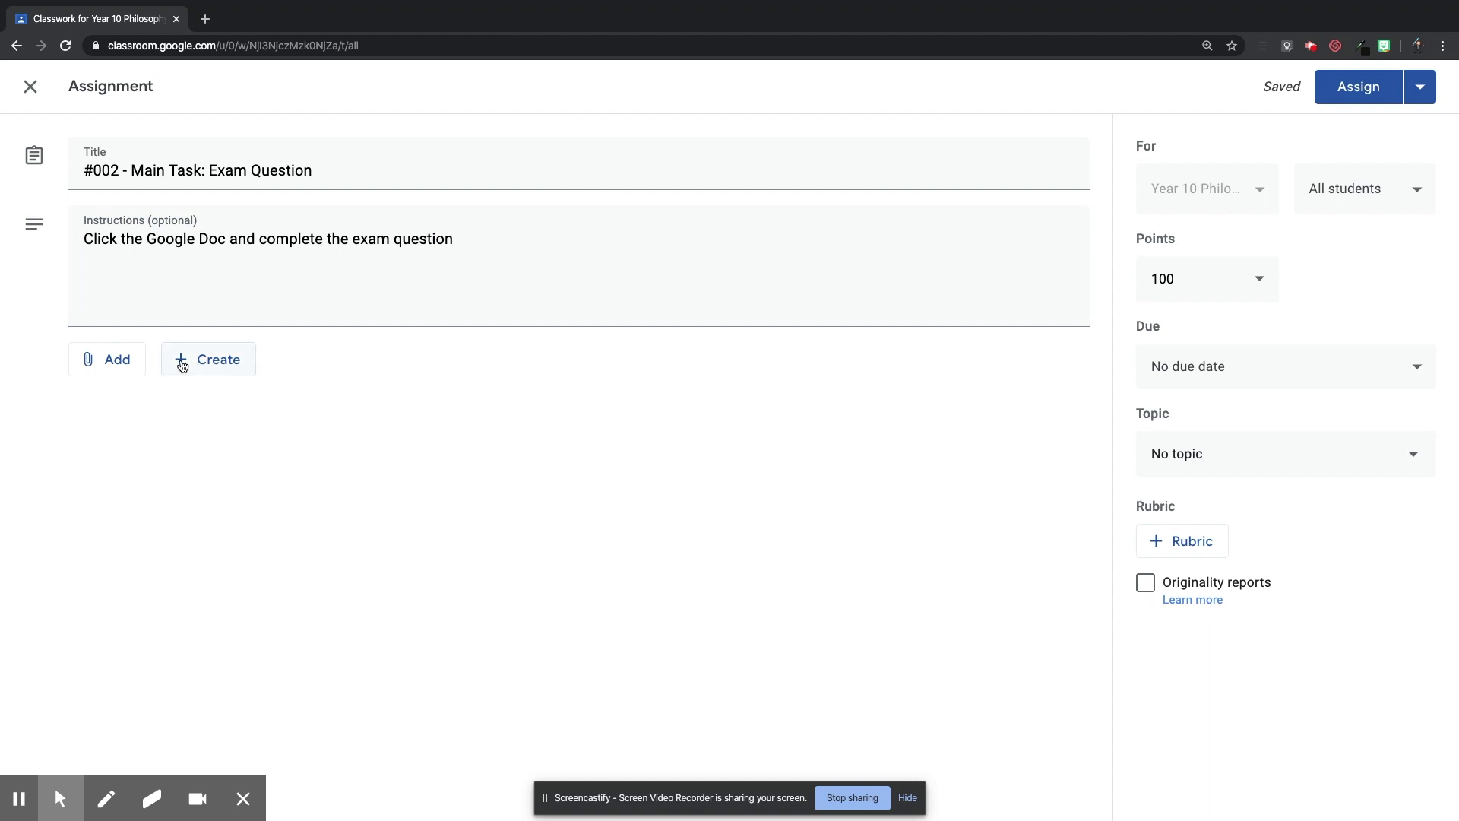
click(183, 363)
Attach a new blank Google Doc to the exam question, set to 'Make a copy for each student'.
click(230, 404)
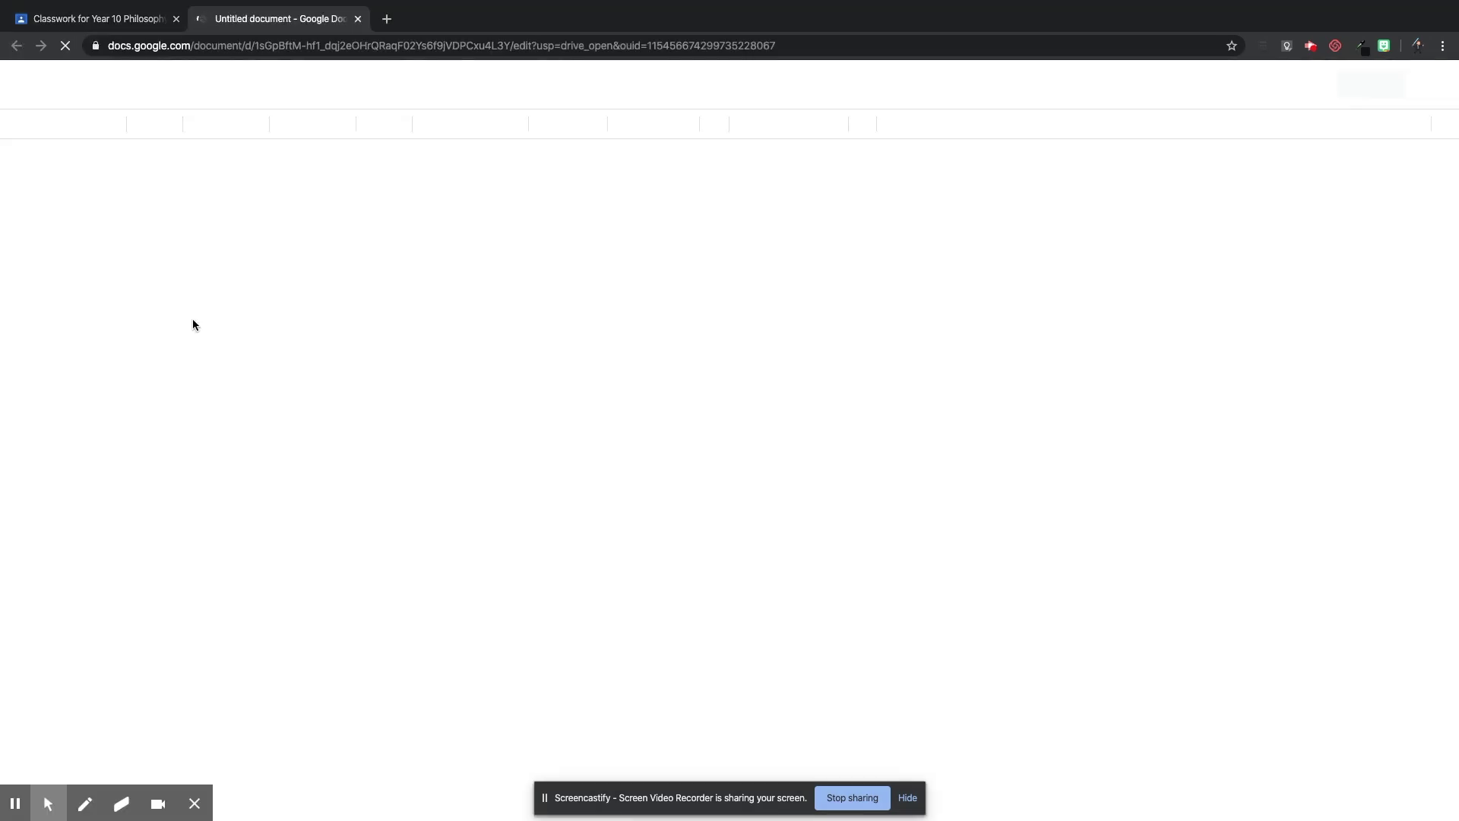
click(139, 21)
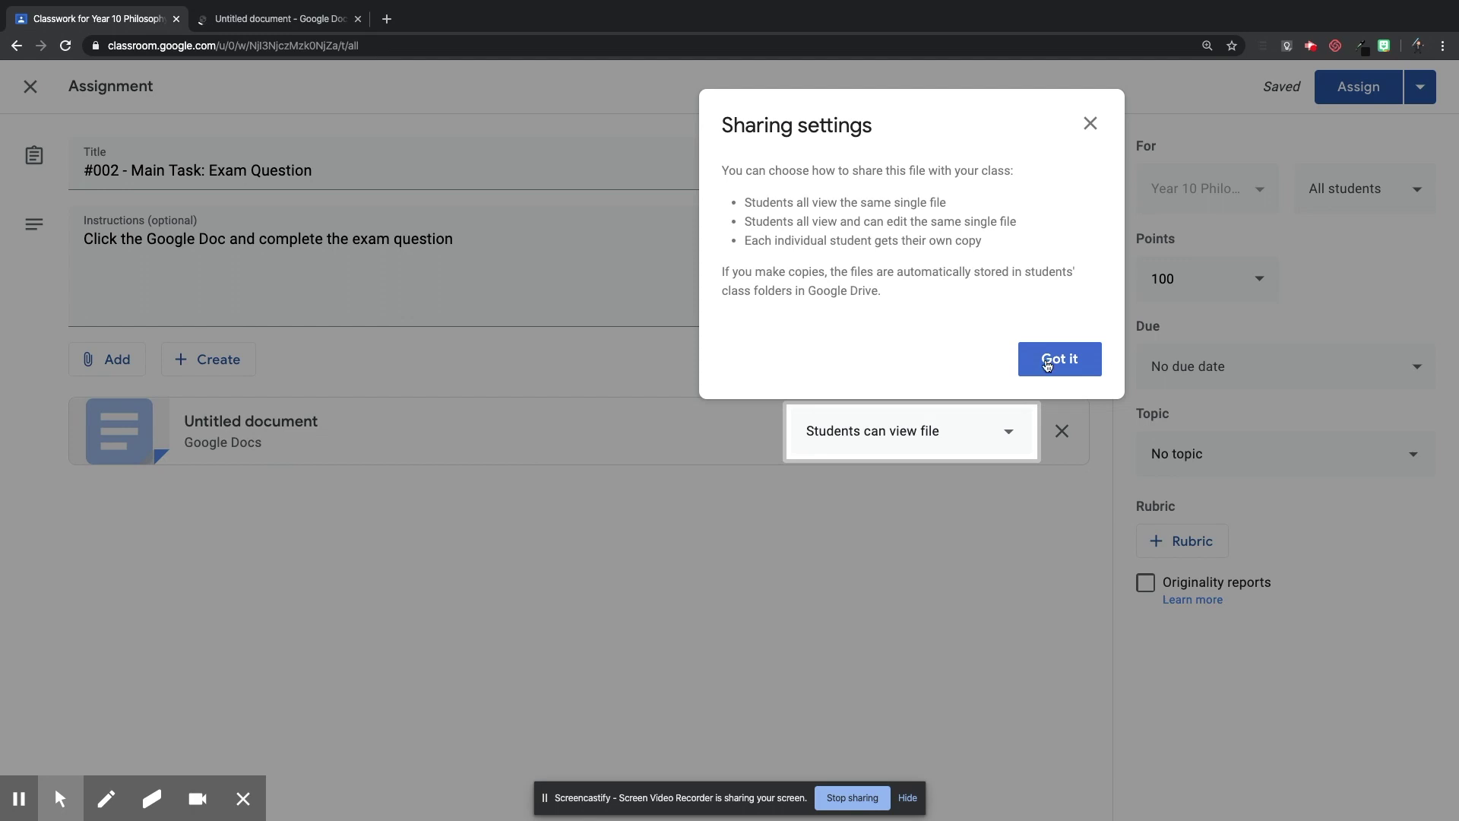
click(1096, 126)
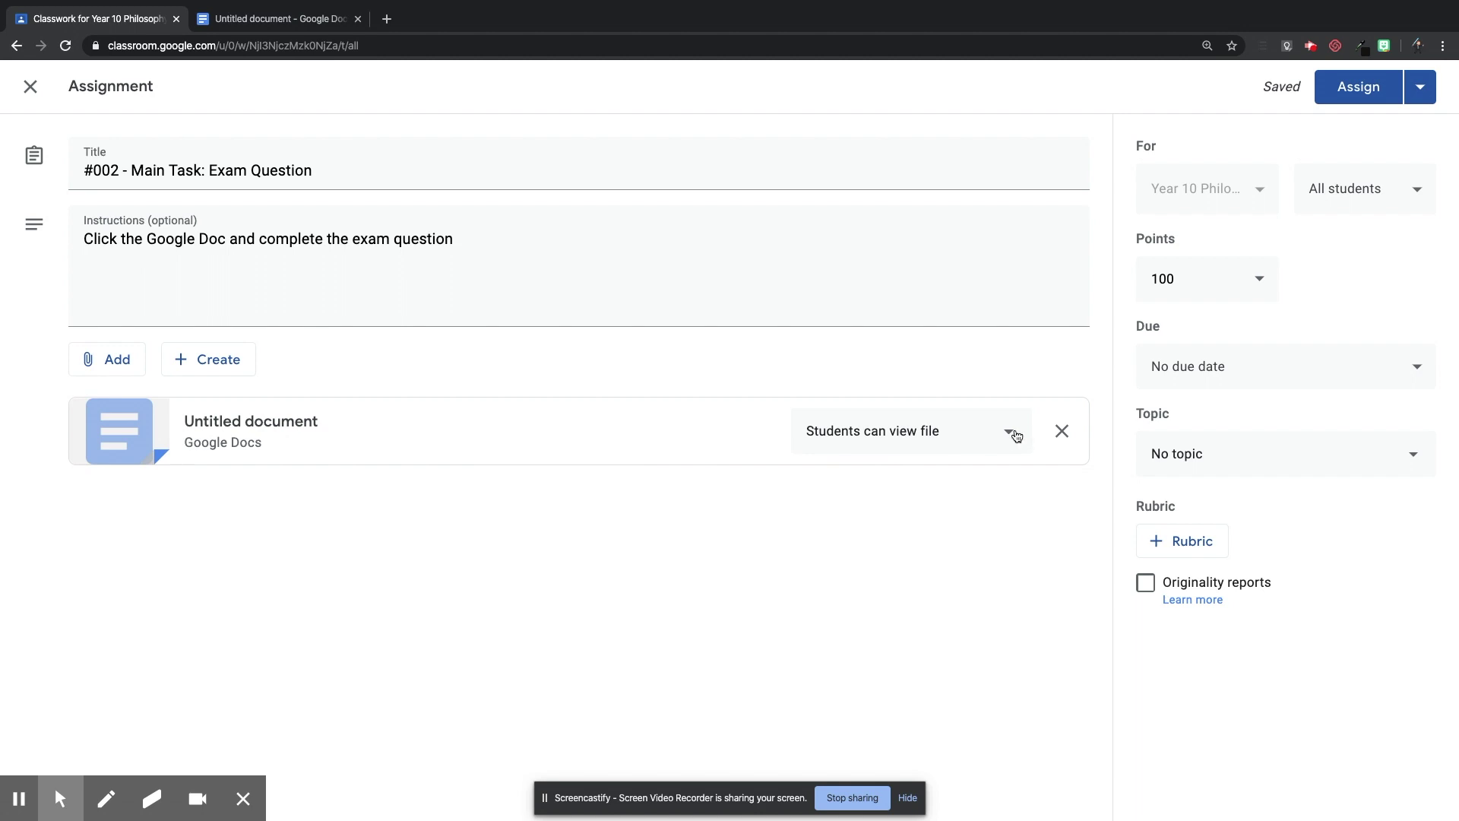
click(1017, 435)
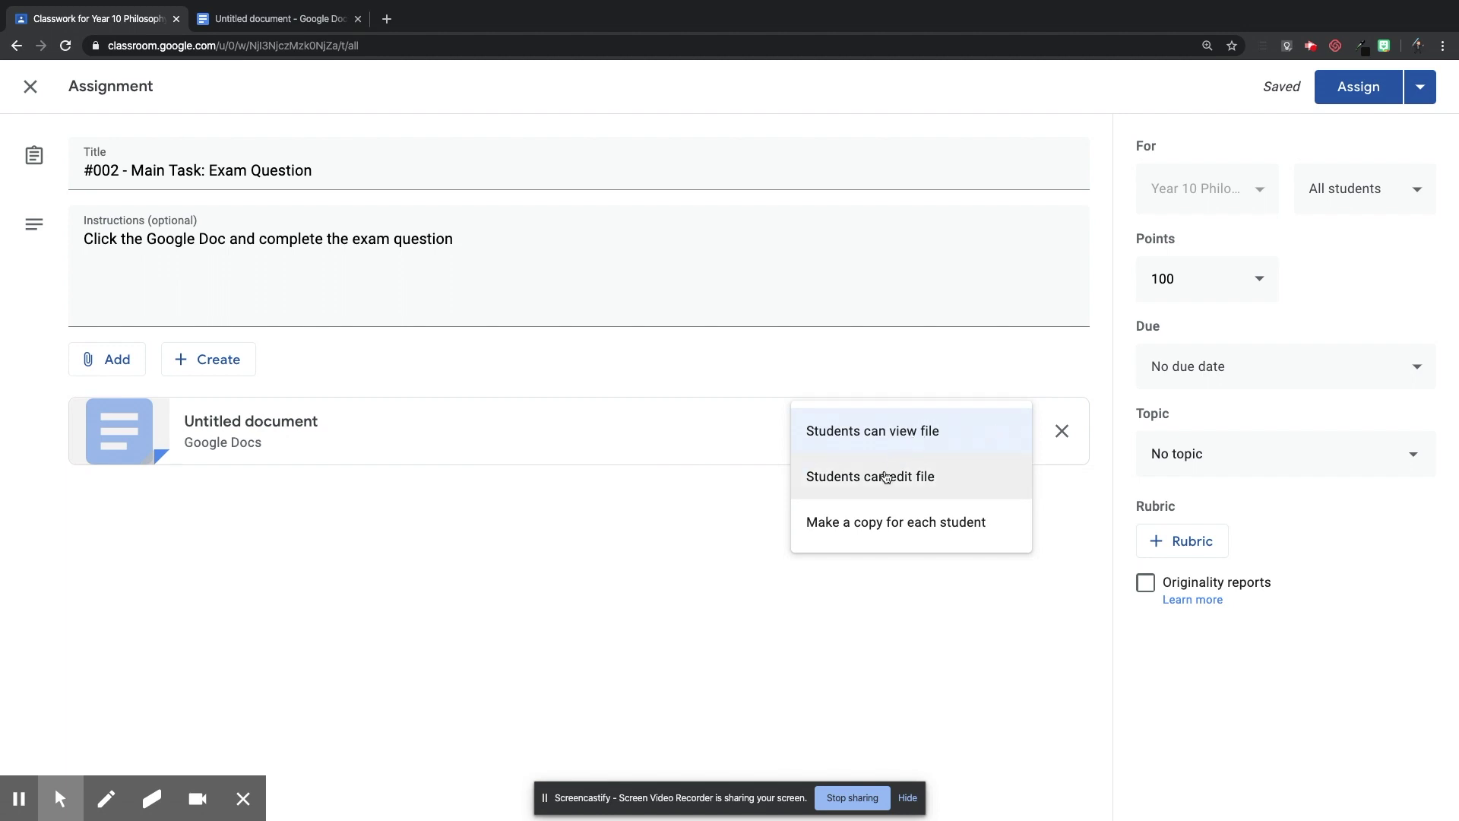
click(877, 533)
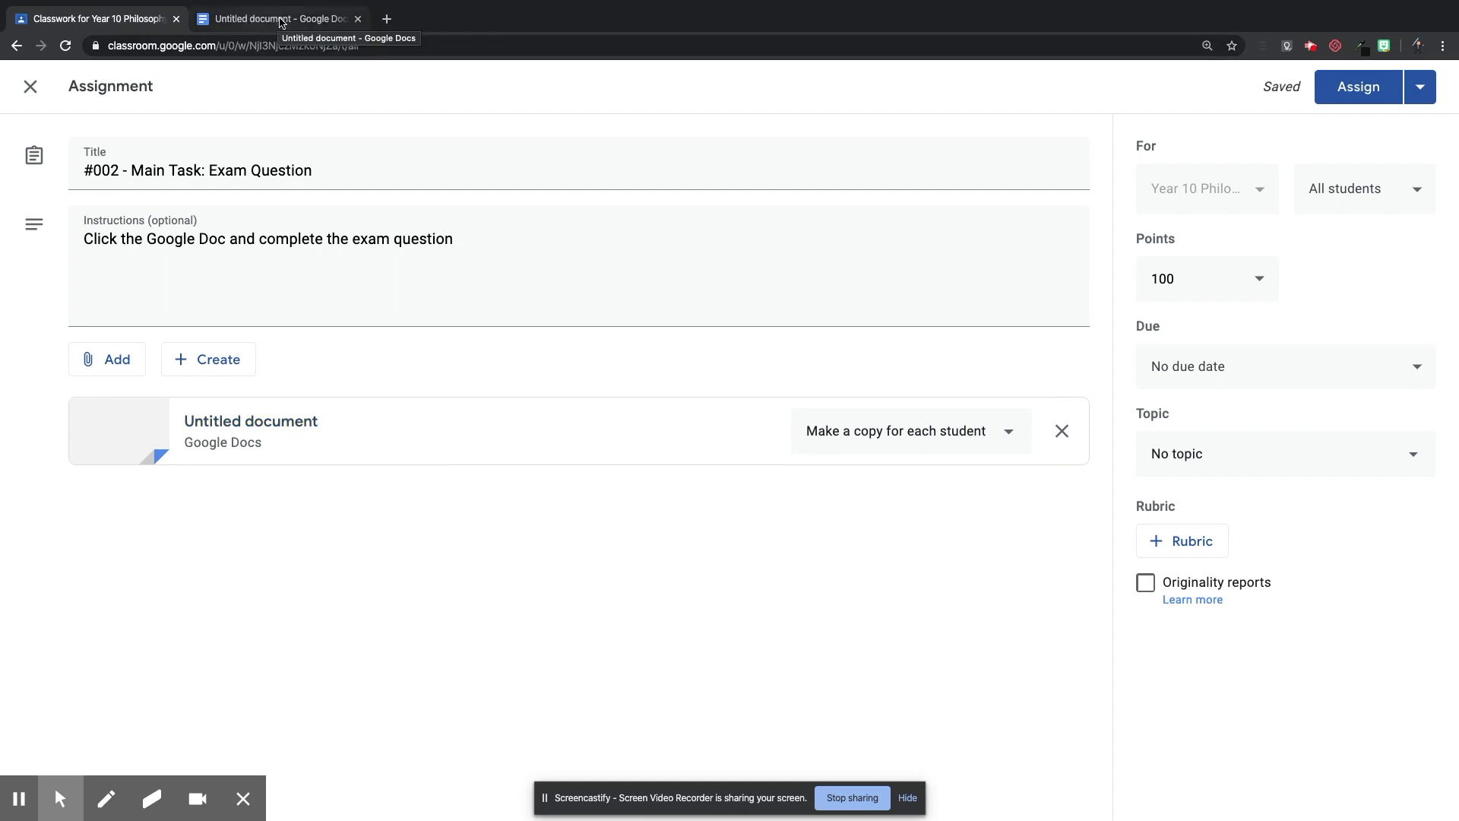
Type the heading 'Exam Question' in the blank document and rename the document 'Exam Question'.
click(281, 22)
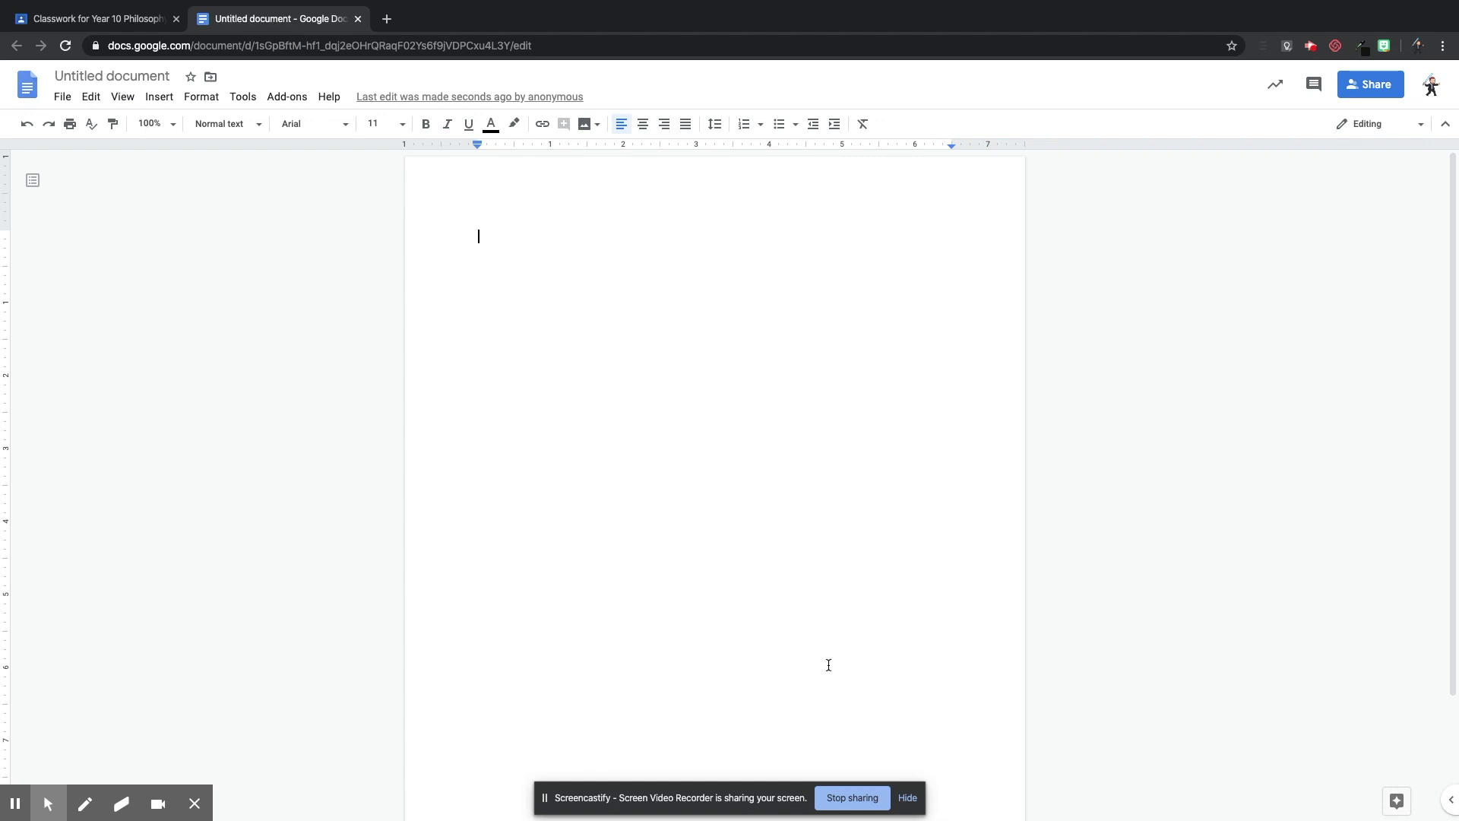
click(542, 229)
text(Ex)
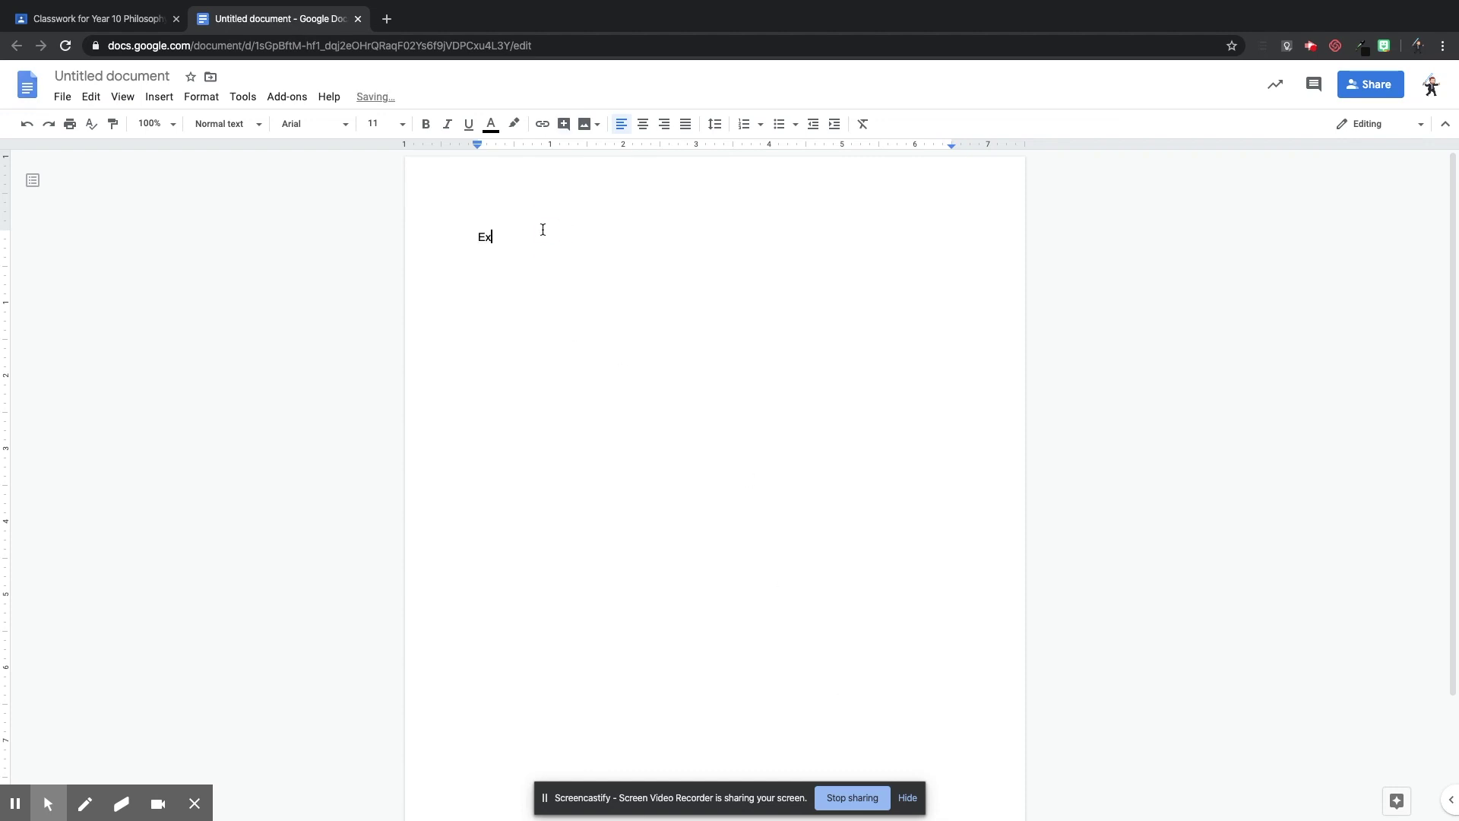
text(am Question)
double_click(635, 333)
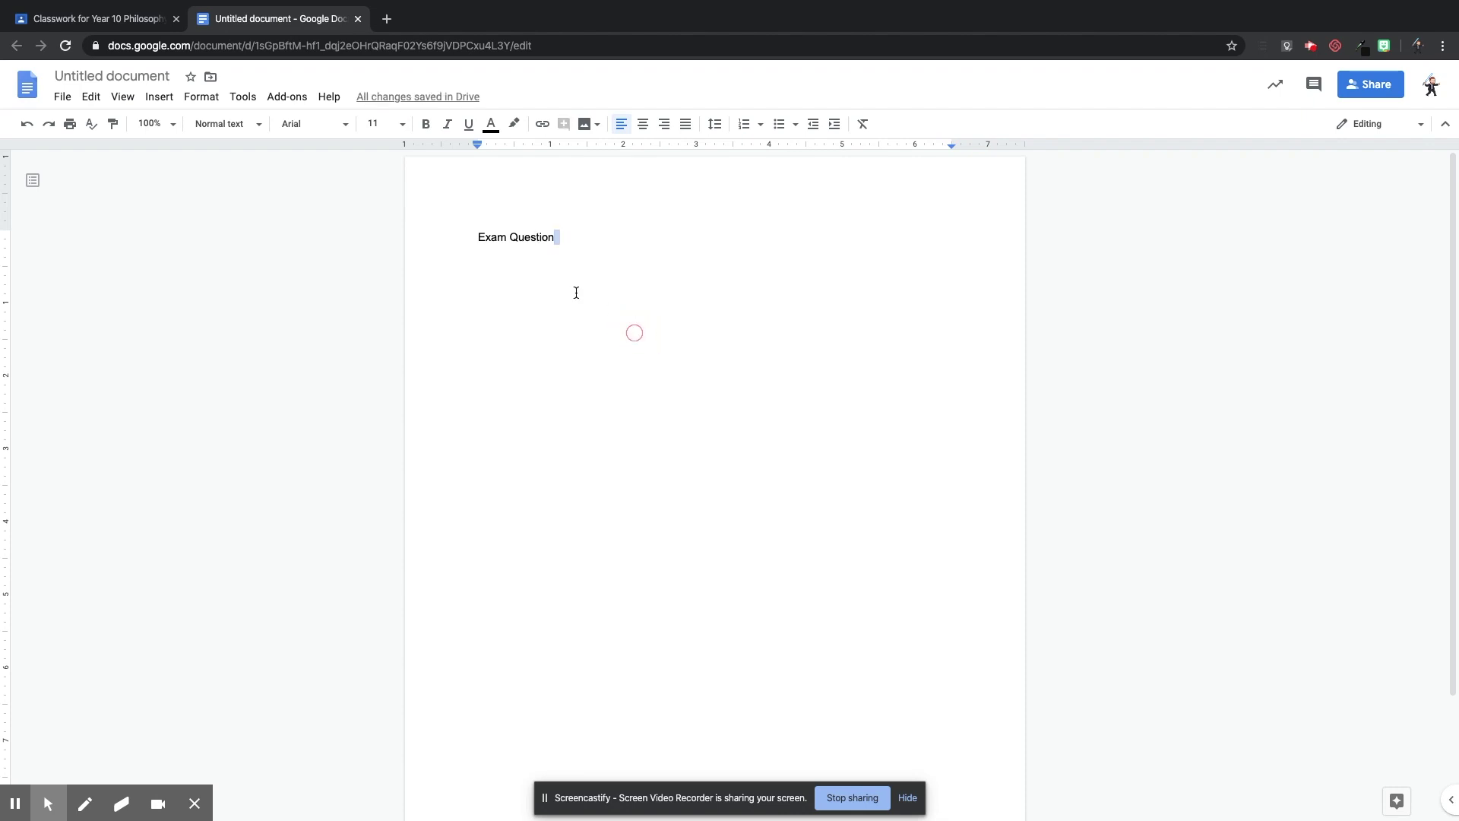
click(108, 76)
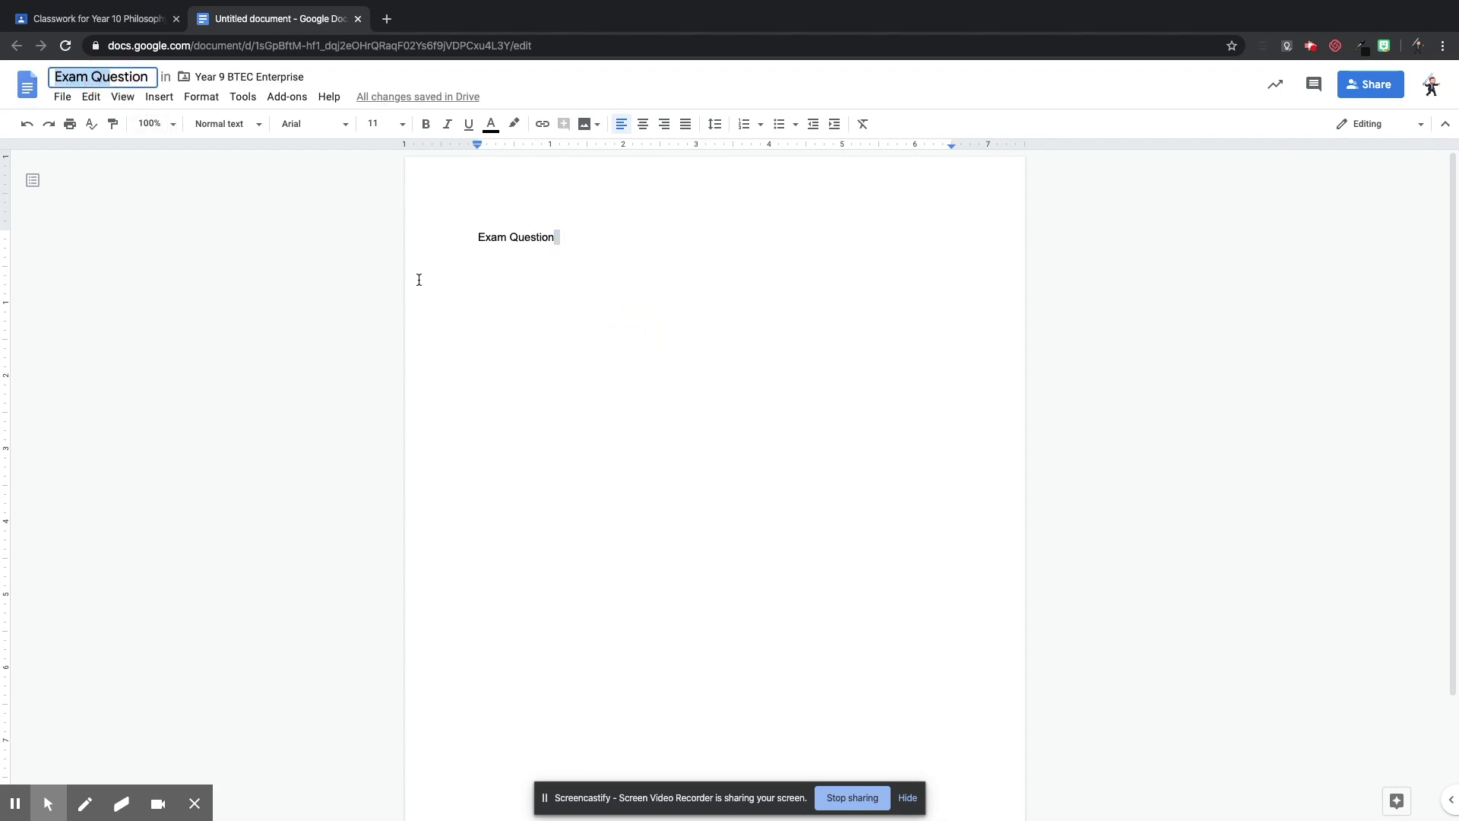
click(339, 178)
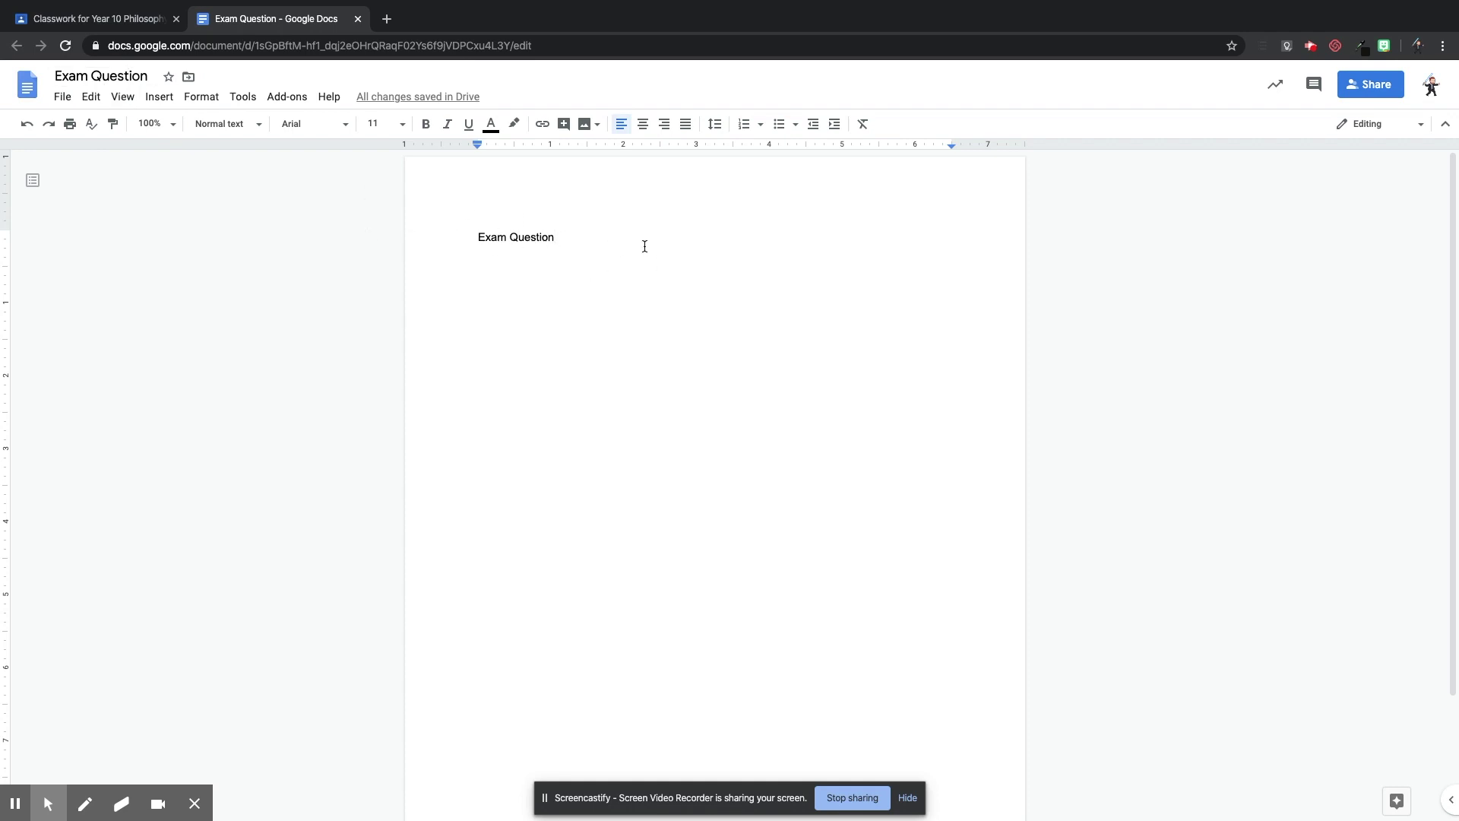
Add the question "(a) Explain Plato's Allegory of the Cave [12 marks" below the heading.
key(Return)
text((a) )
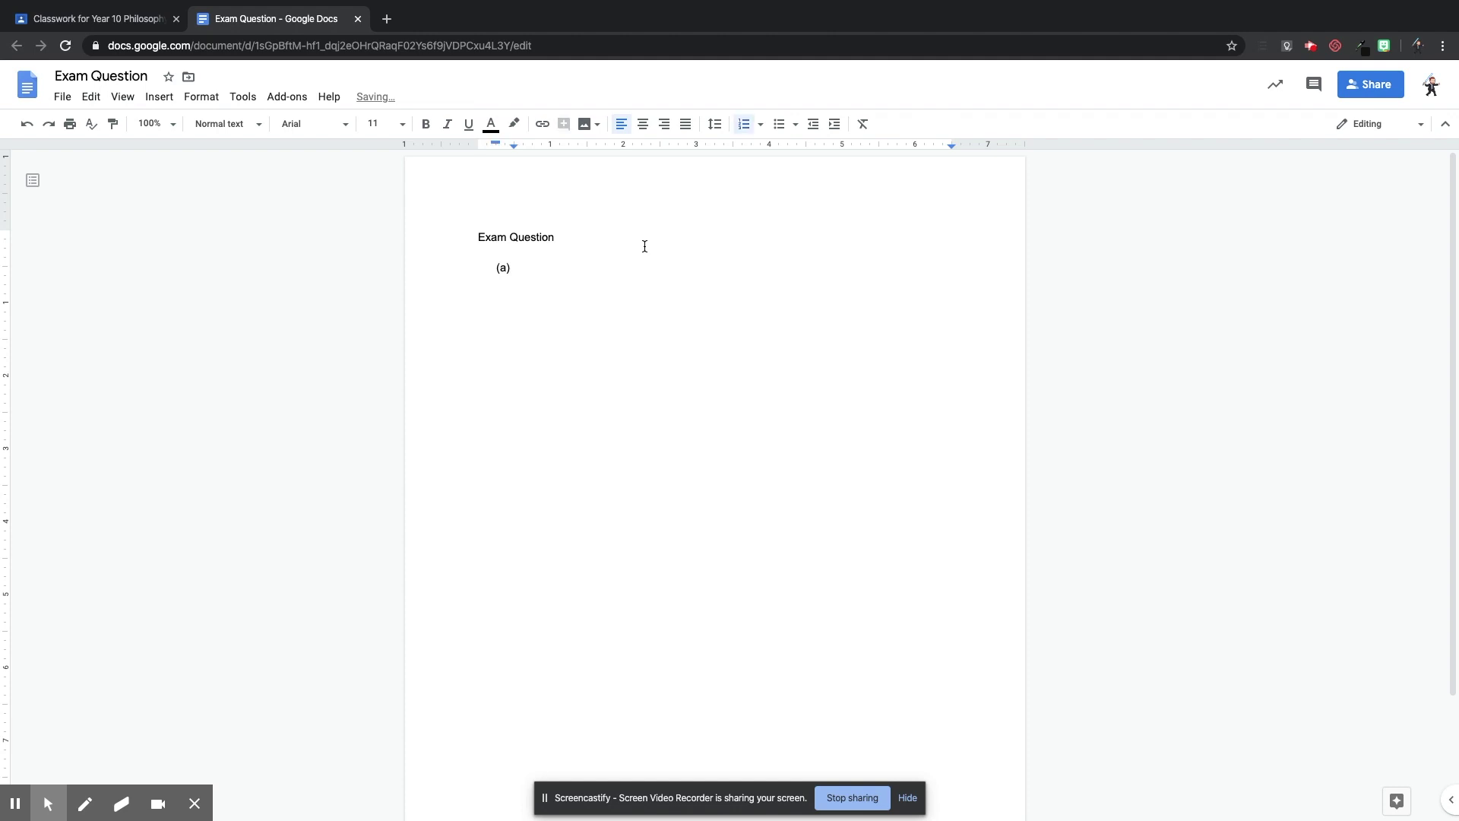
text(Explain PLato)
key(BackSpace)
key(BackSpace)
key(BackSpace)
key(BackSpace)
text(lato's Allegory of the Cave [12 marks)
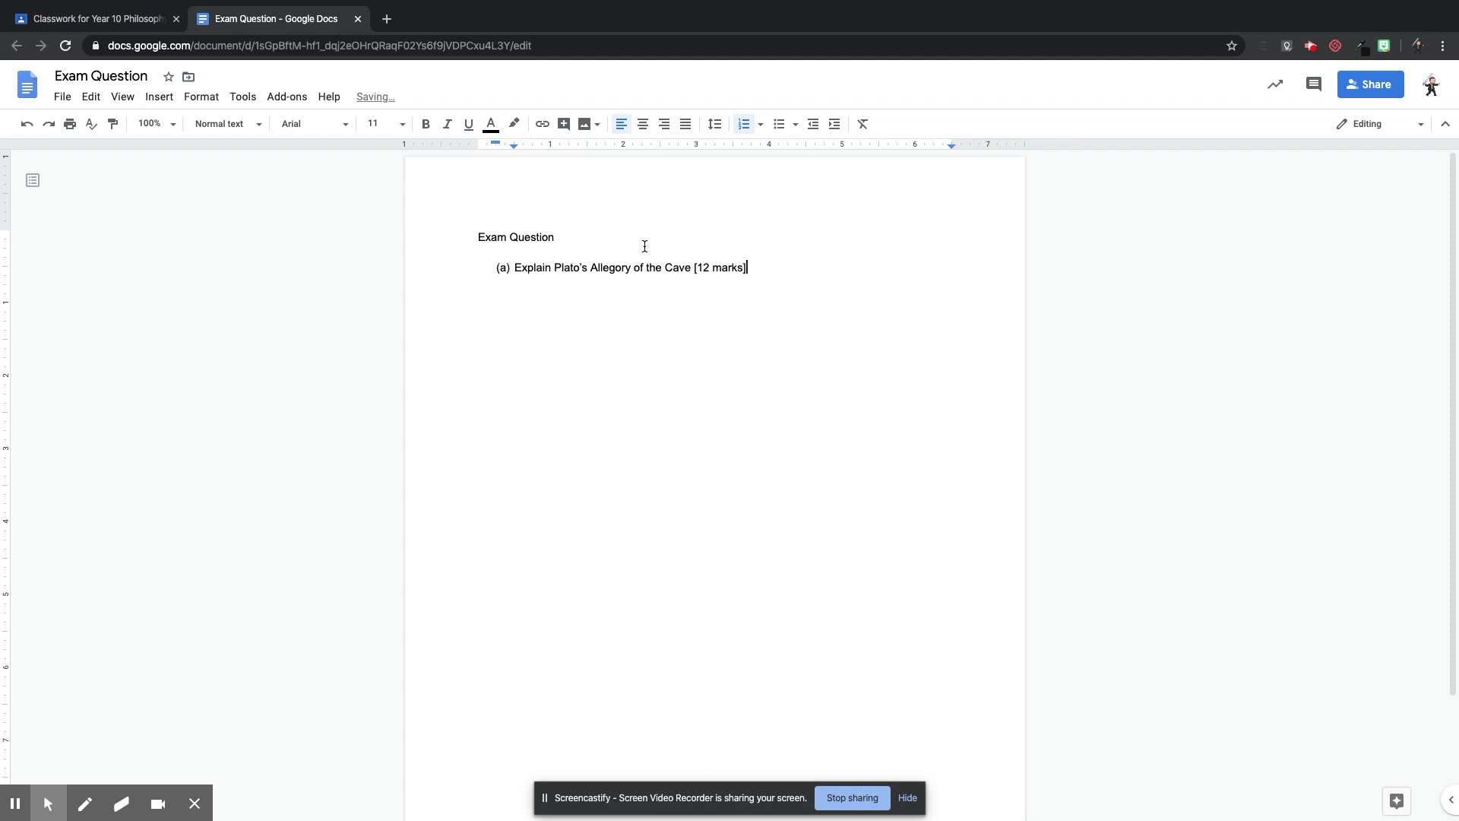
Make the 'Exam Question' heading bold.
click(775, 401)
drag(562, 238, 465, 239)
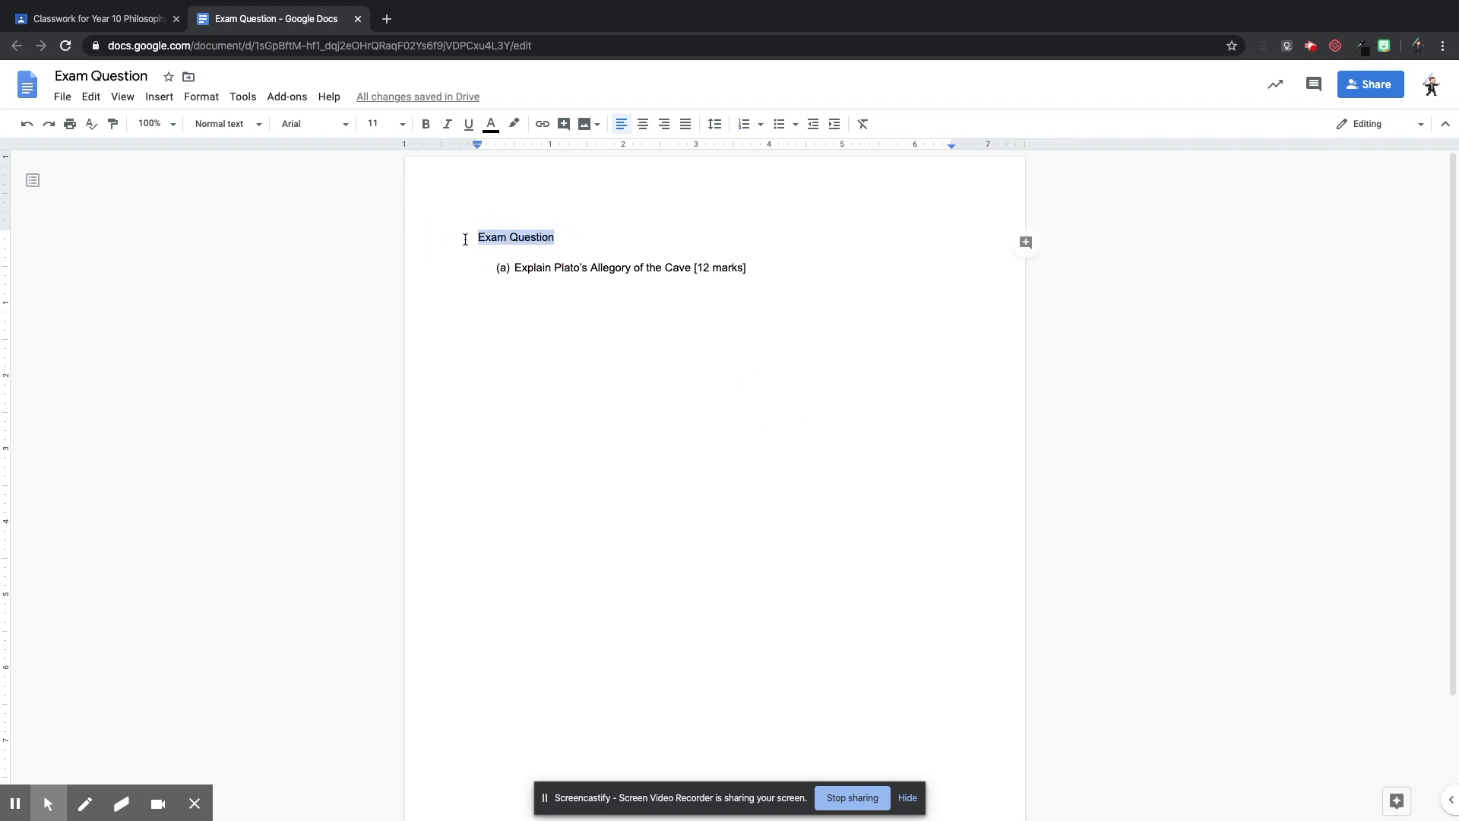
key(ctrl+b)
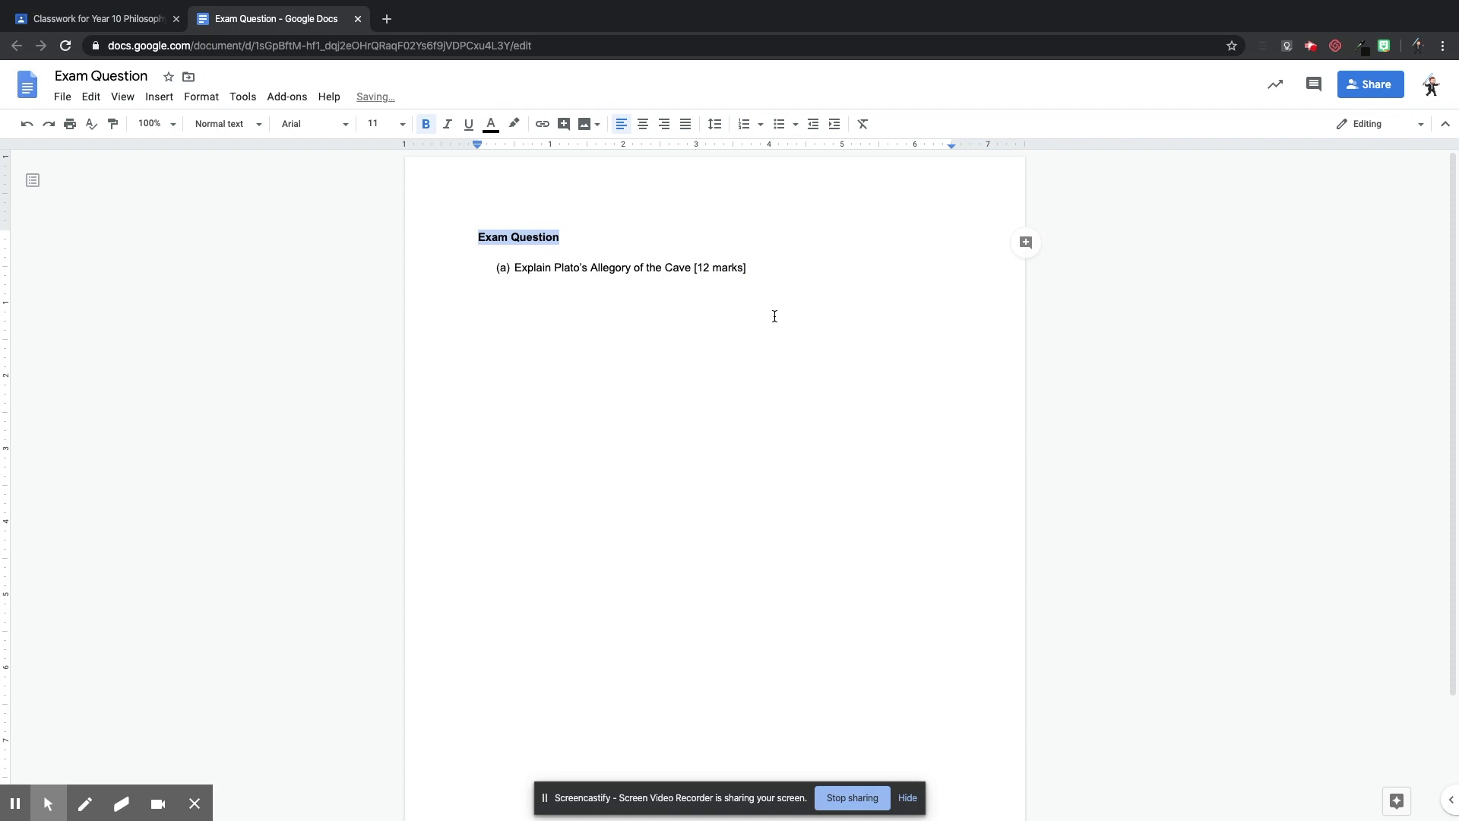
click(774, 316)
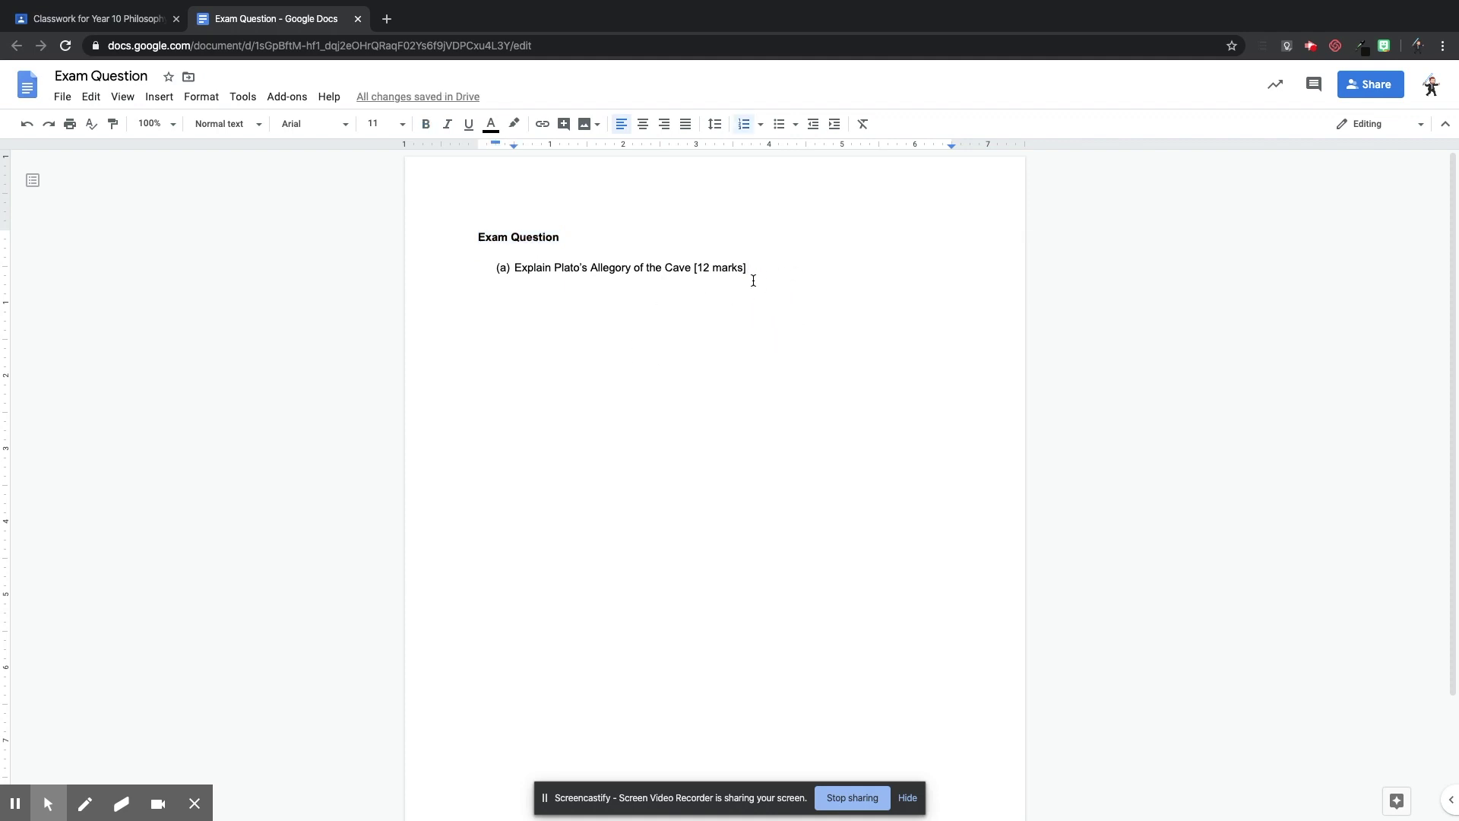
Add the answer prompt "Write your answer here..." on a new line below the question.
key(Return)
key(Return)
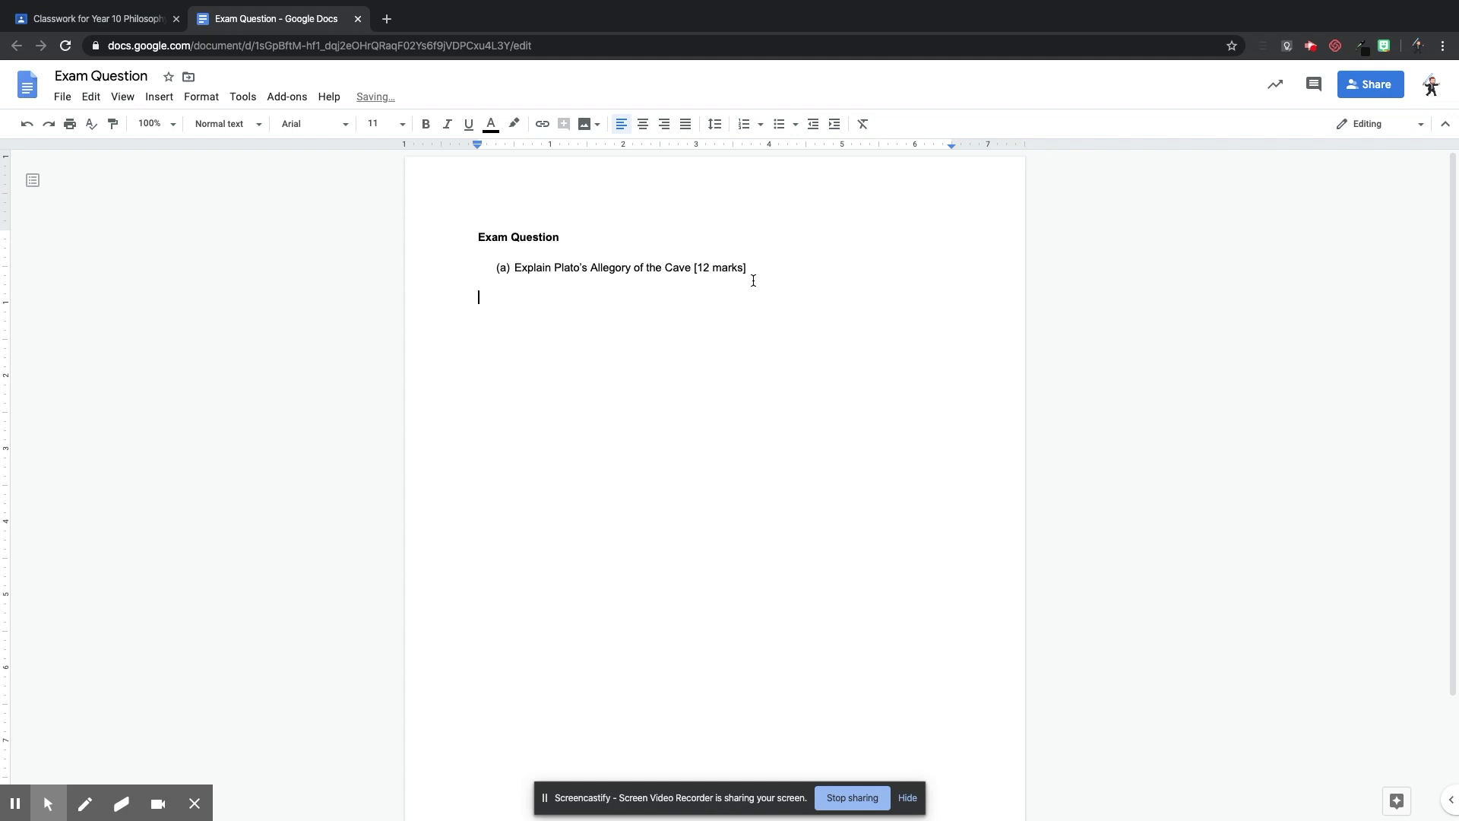
text(Write your answer here)
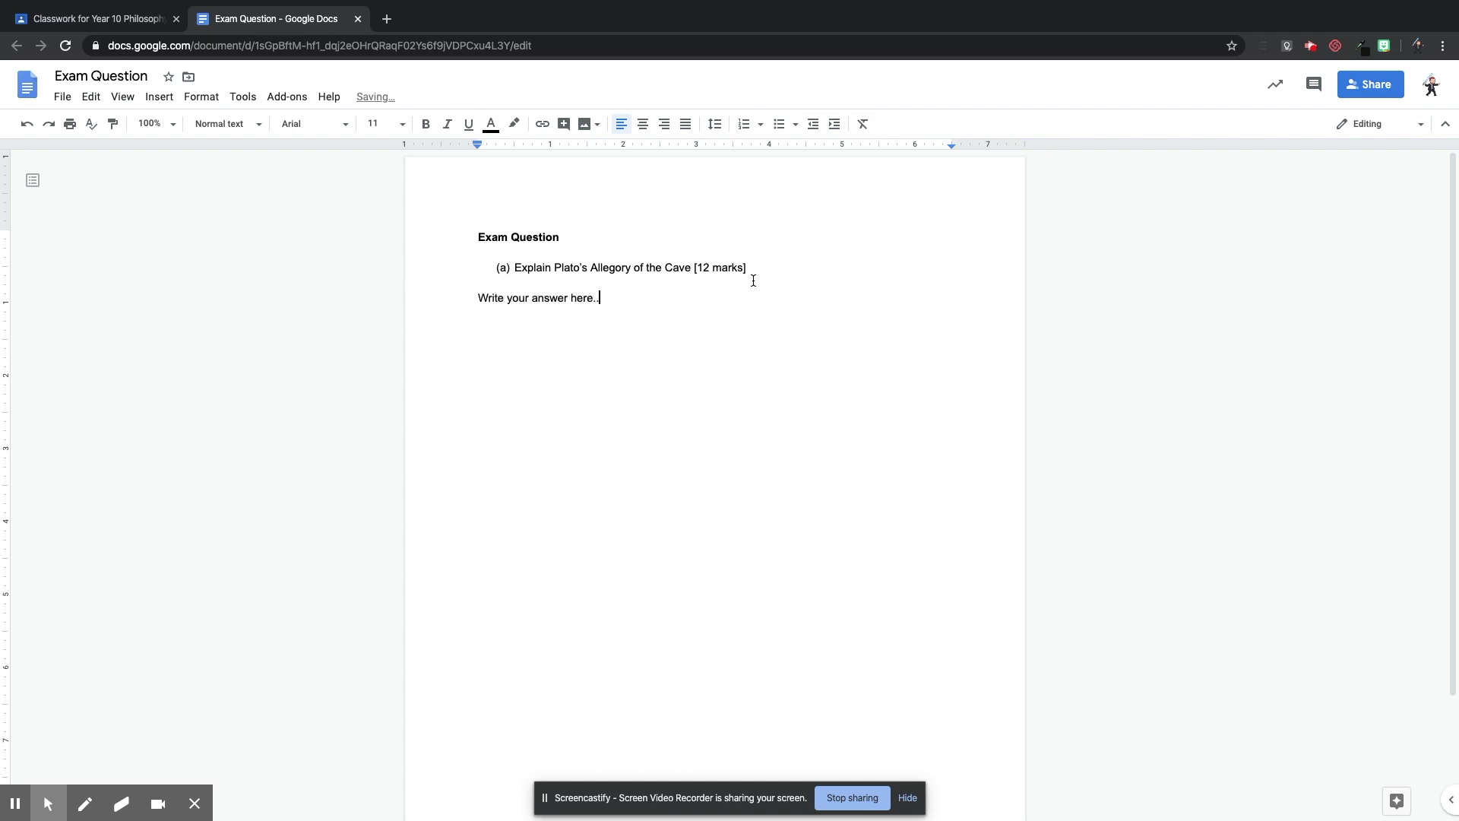
text(.)
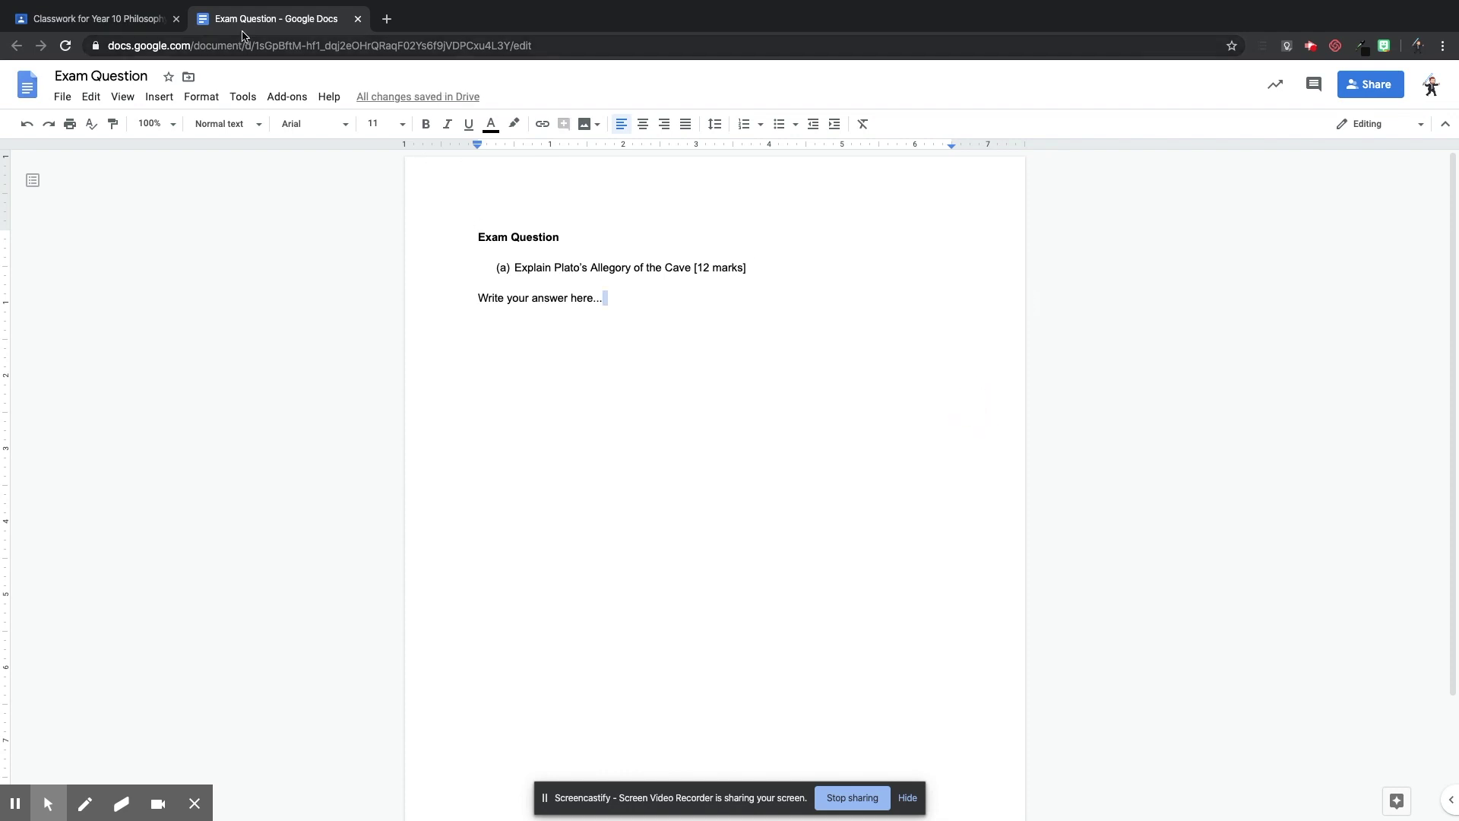
click(358, 19)
Enable originality reports, file under topic Lesson 1 P2 20/4/2020, and assign the exam question.
click(418, 499)
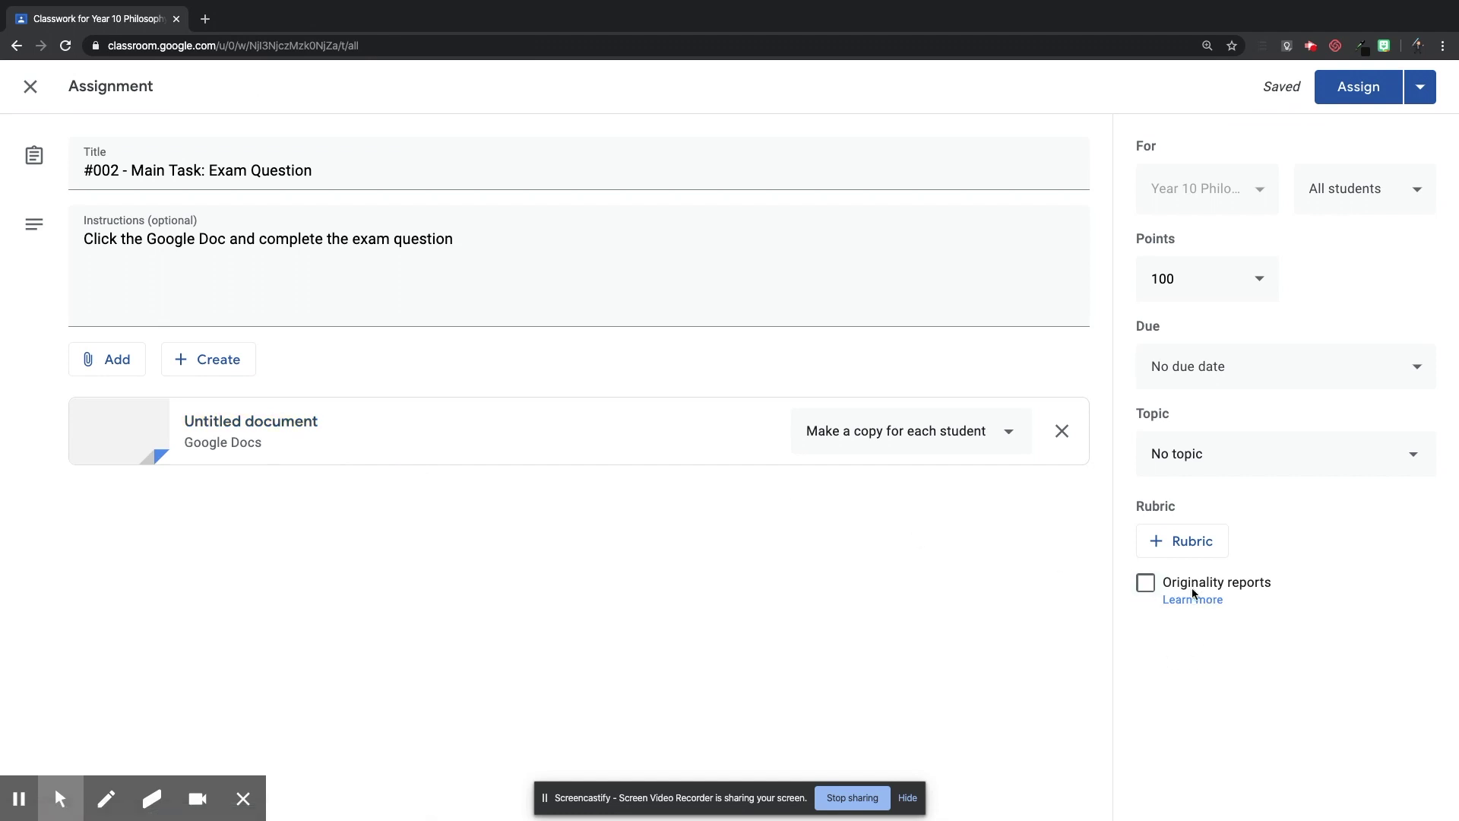
click(1147, 584)
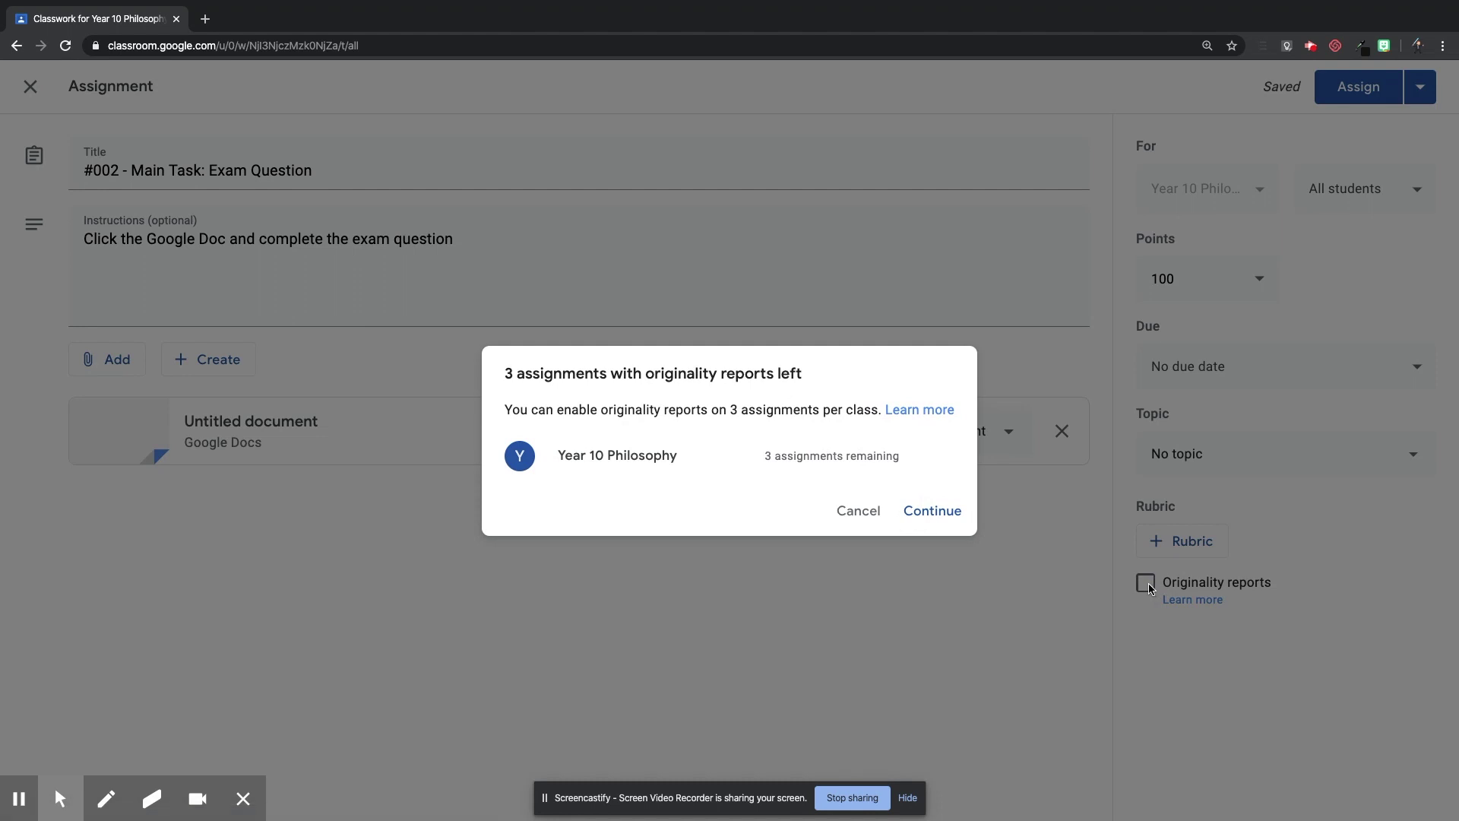
click(926, 507)
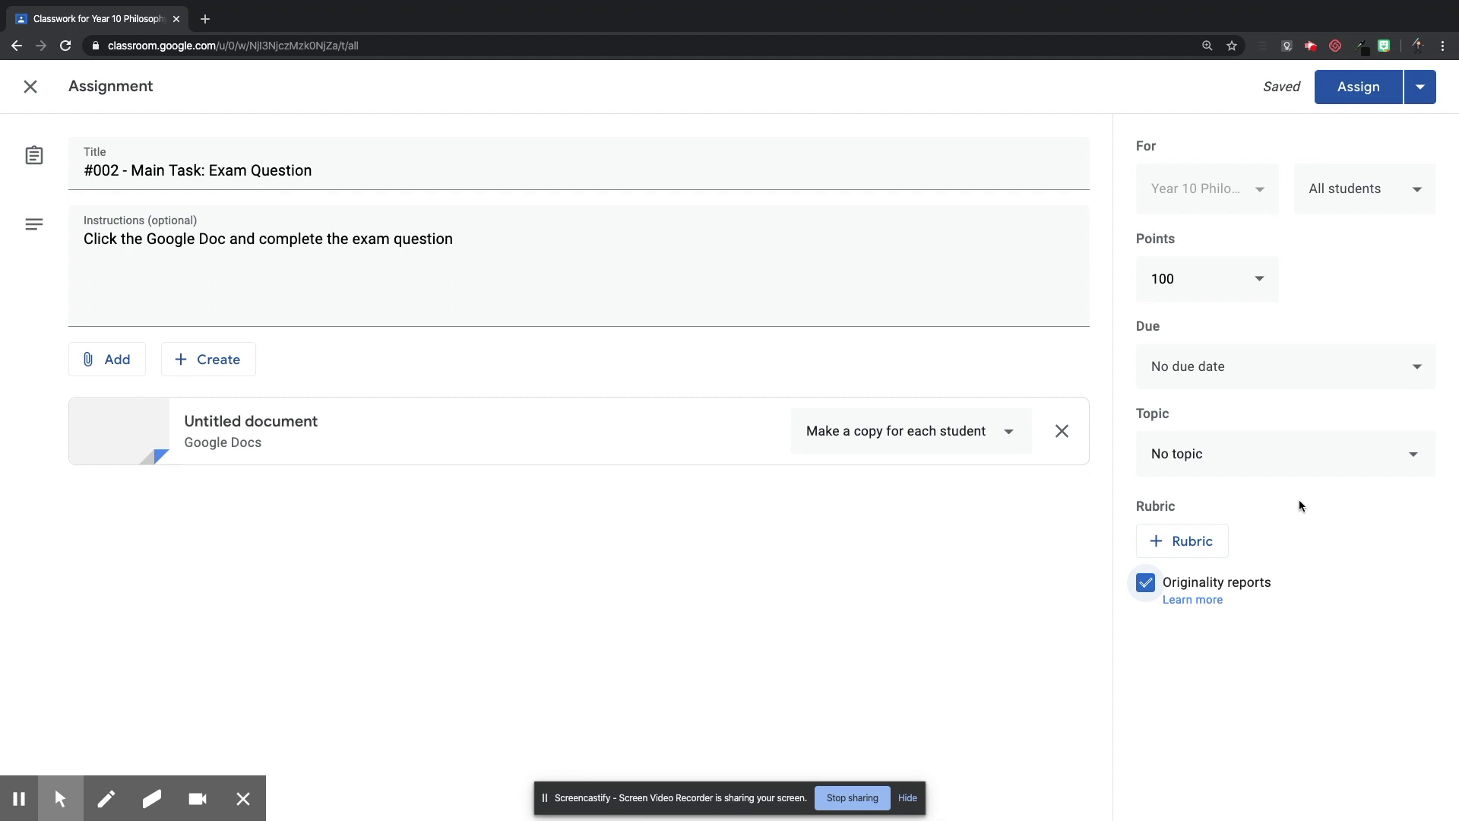
click(1264, 453)
click(1258, 571)
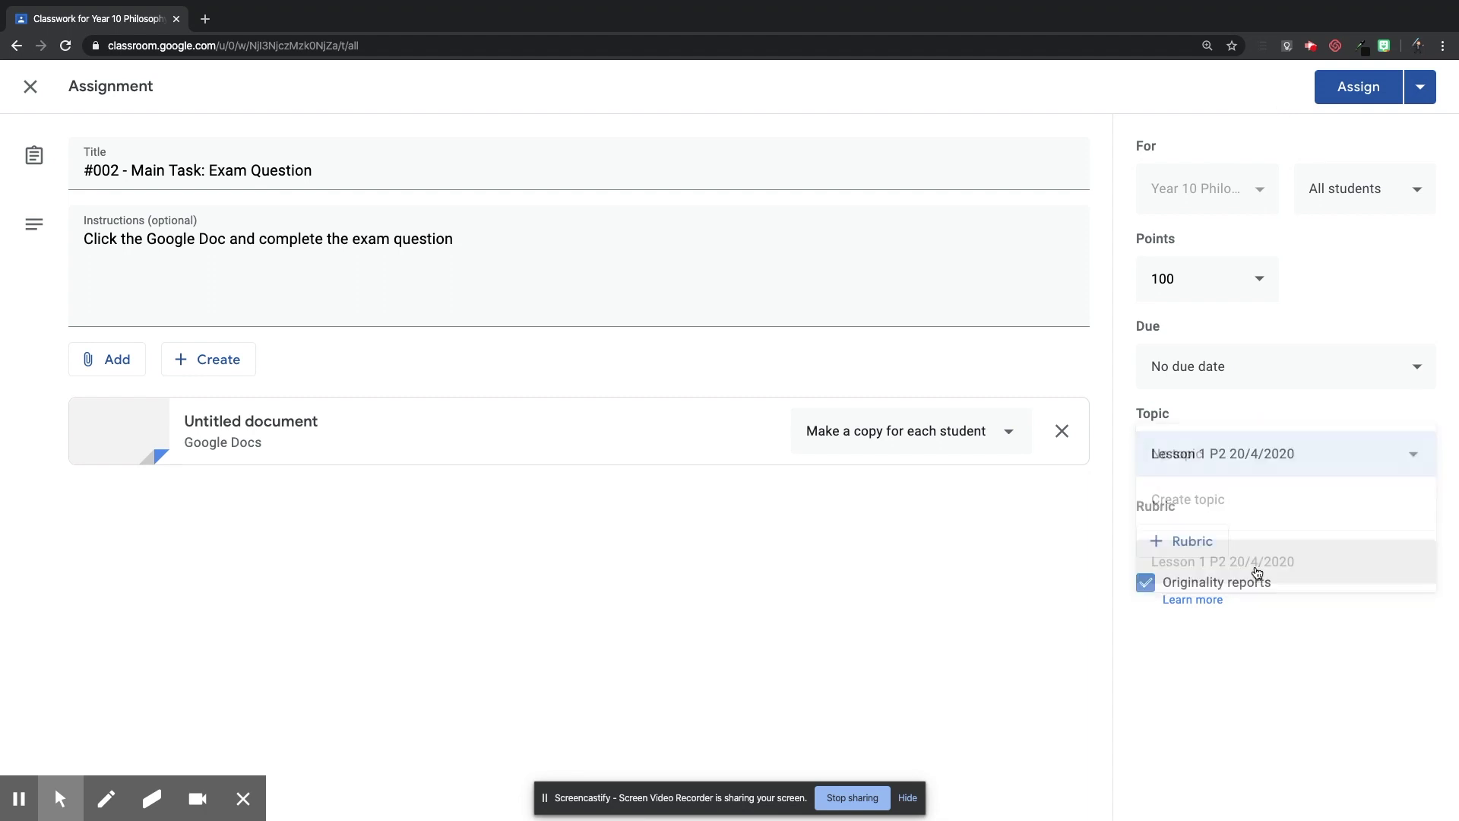
click(1350, 86)
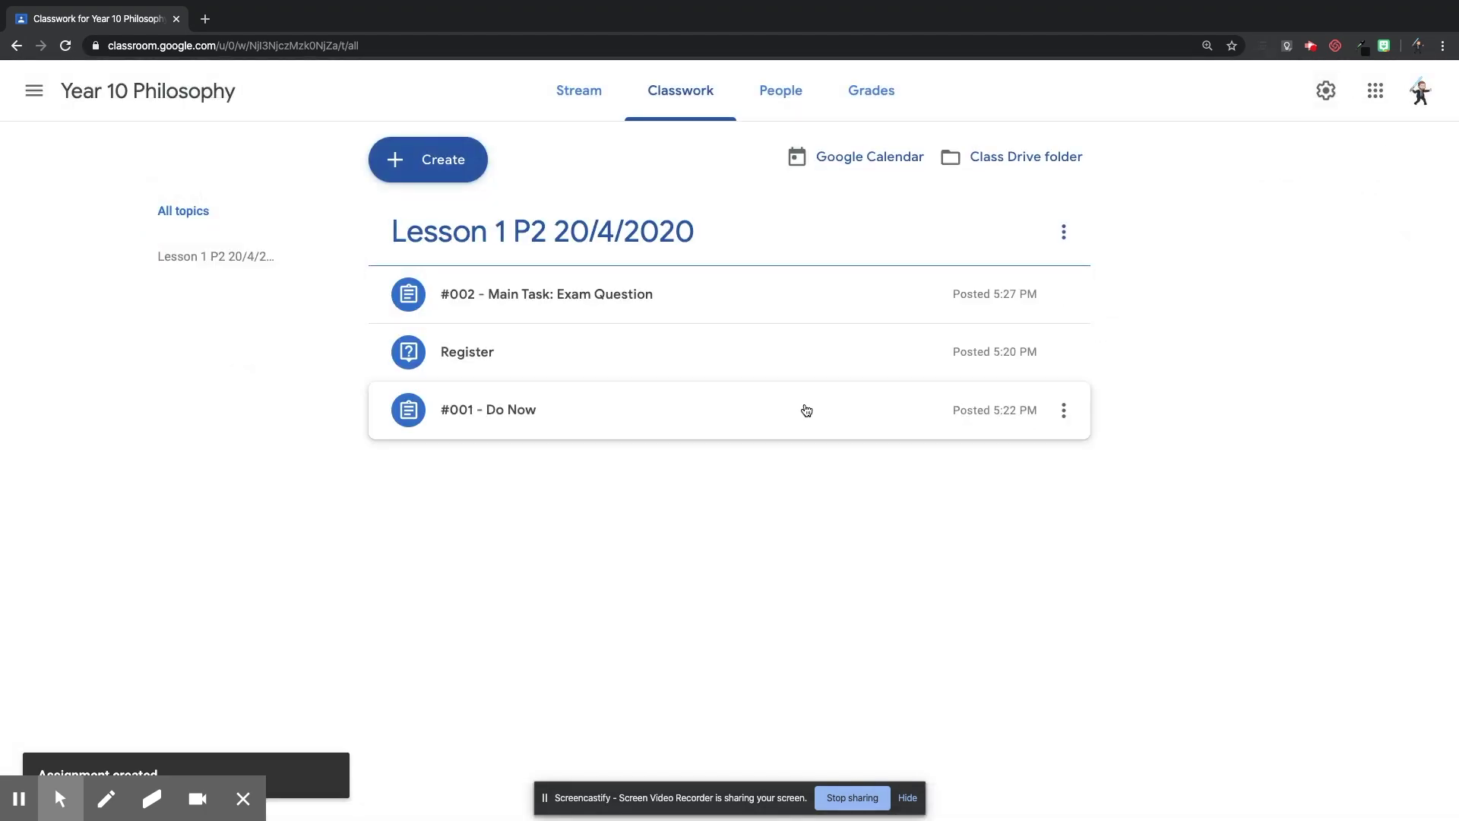
Move the #002 - Main Task: Exam Question card below #001 - Do Now.
drag(606, 307, 603, 397)
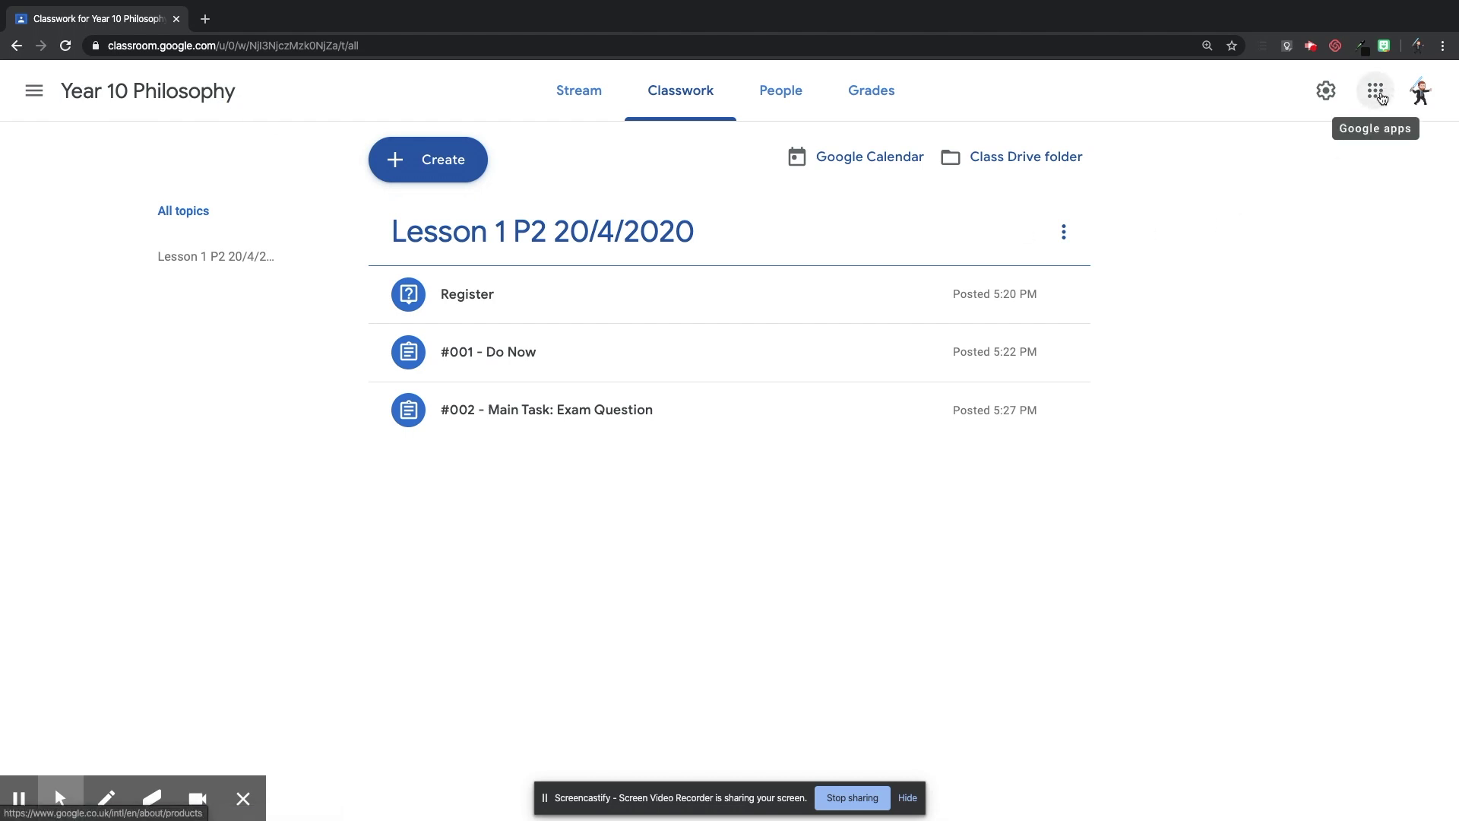
Start a Google Meet meeting nicknamed 'Lesson 1 P2' and join it with the camera off.
click(1382, 98)
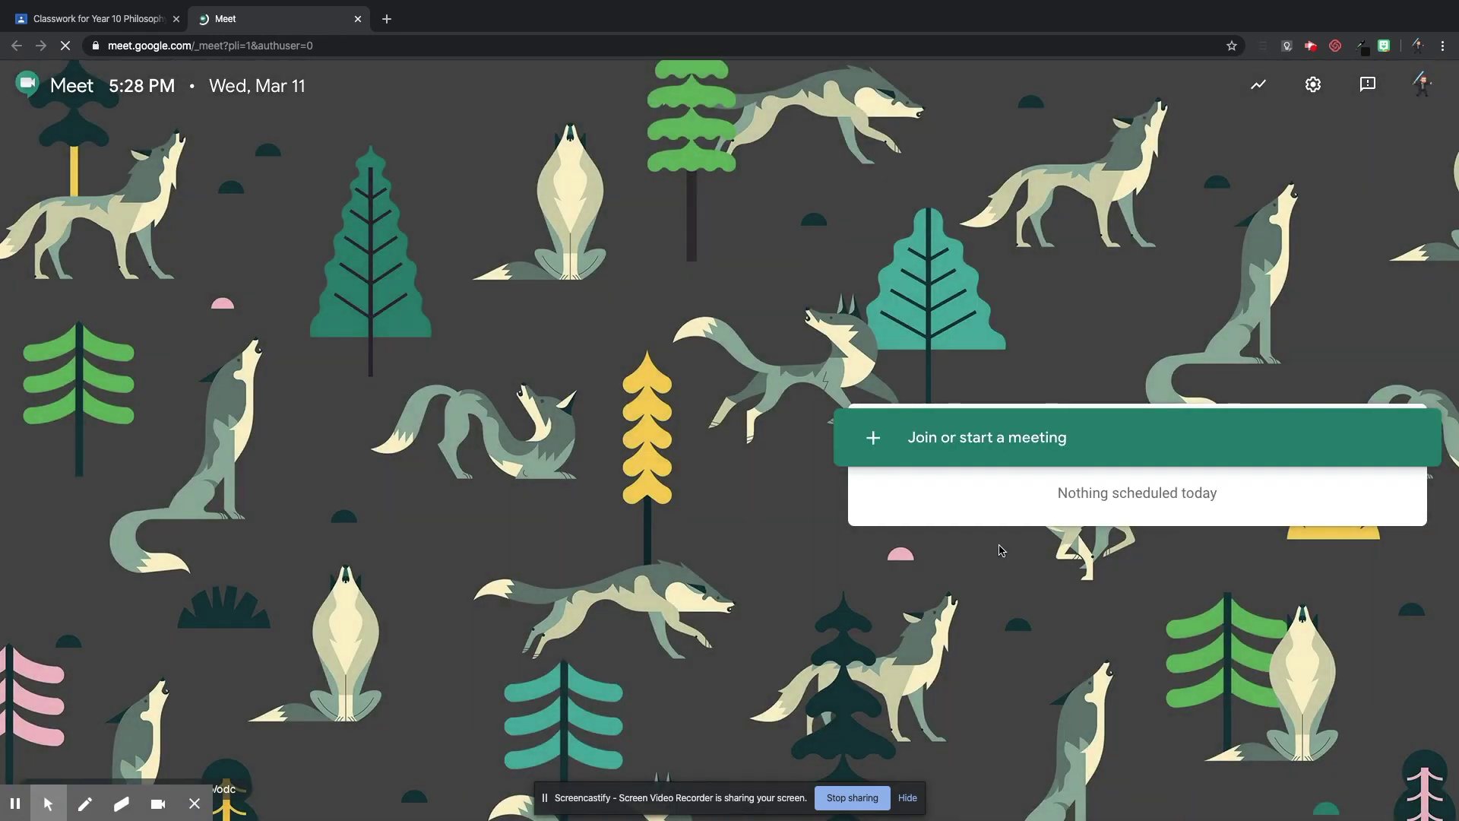
click(926, 454)
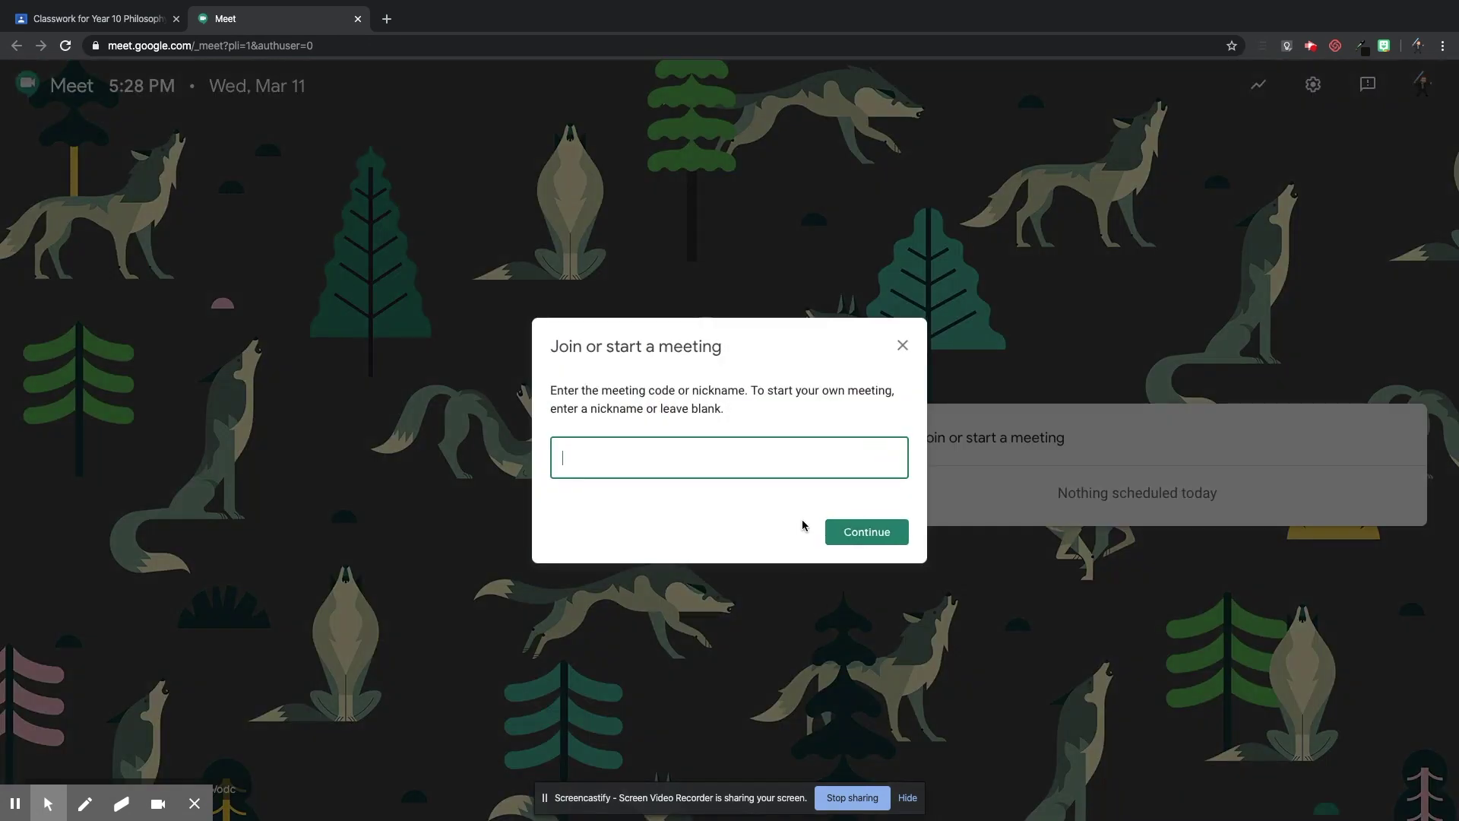
text(Lesson 1 P2)
click(874, 536)
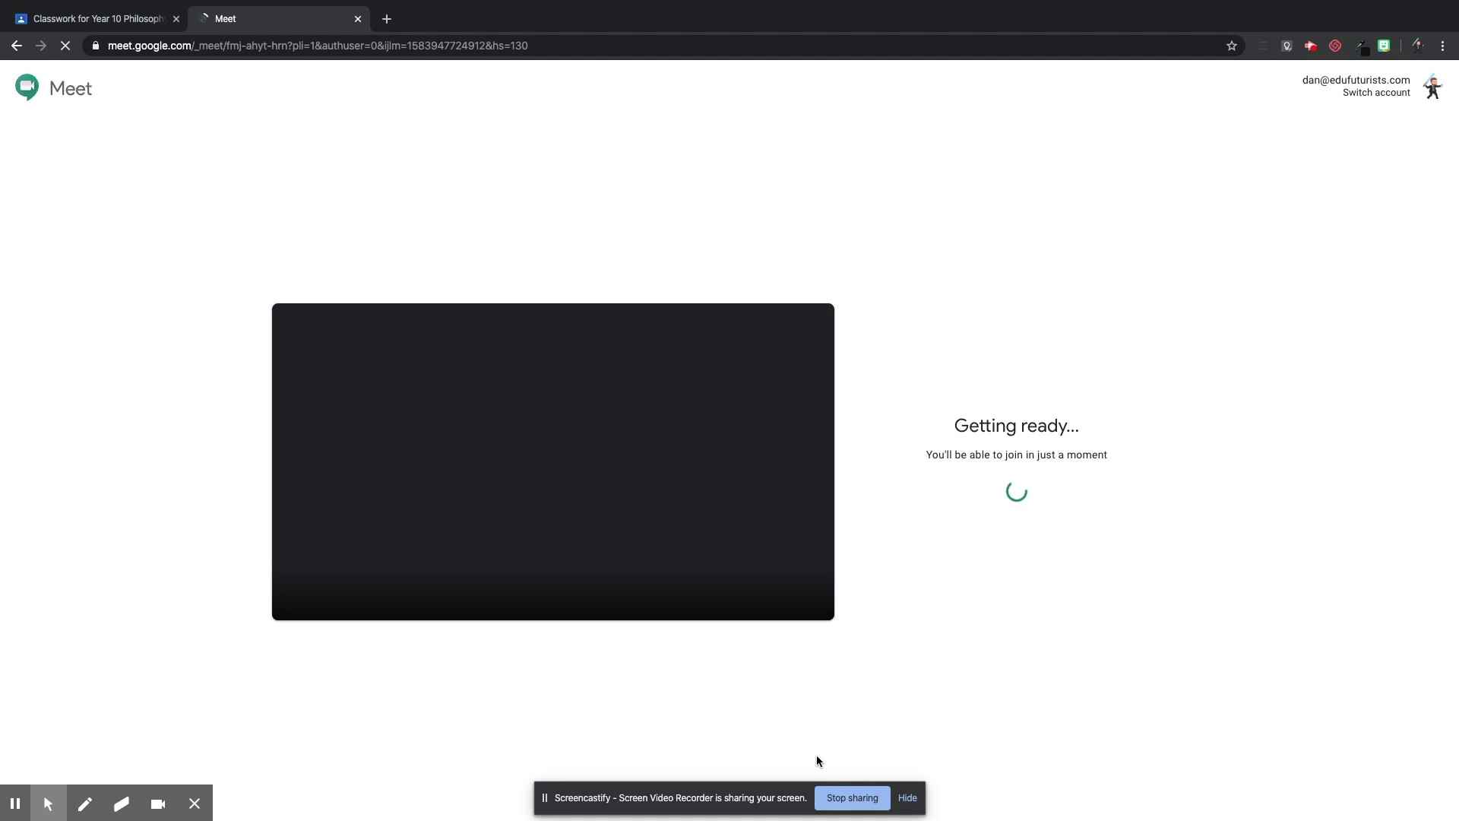
click(583, 586)
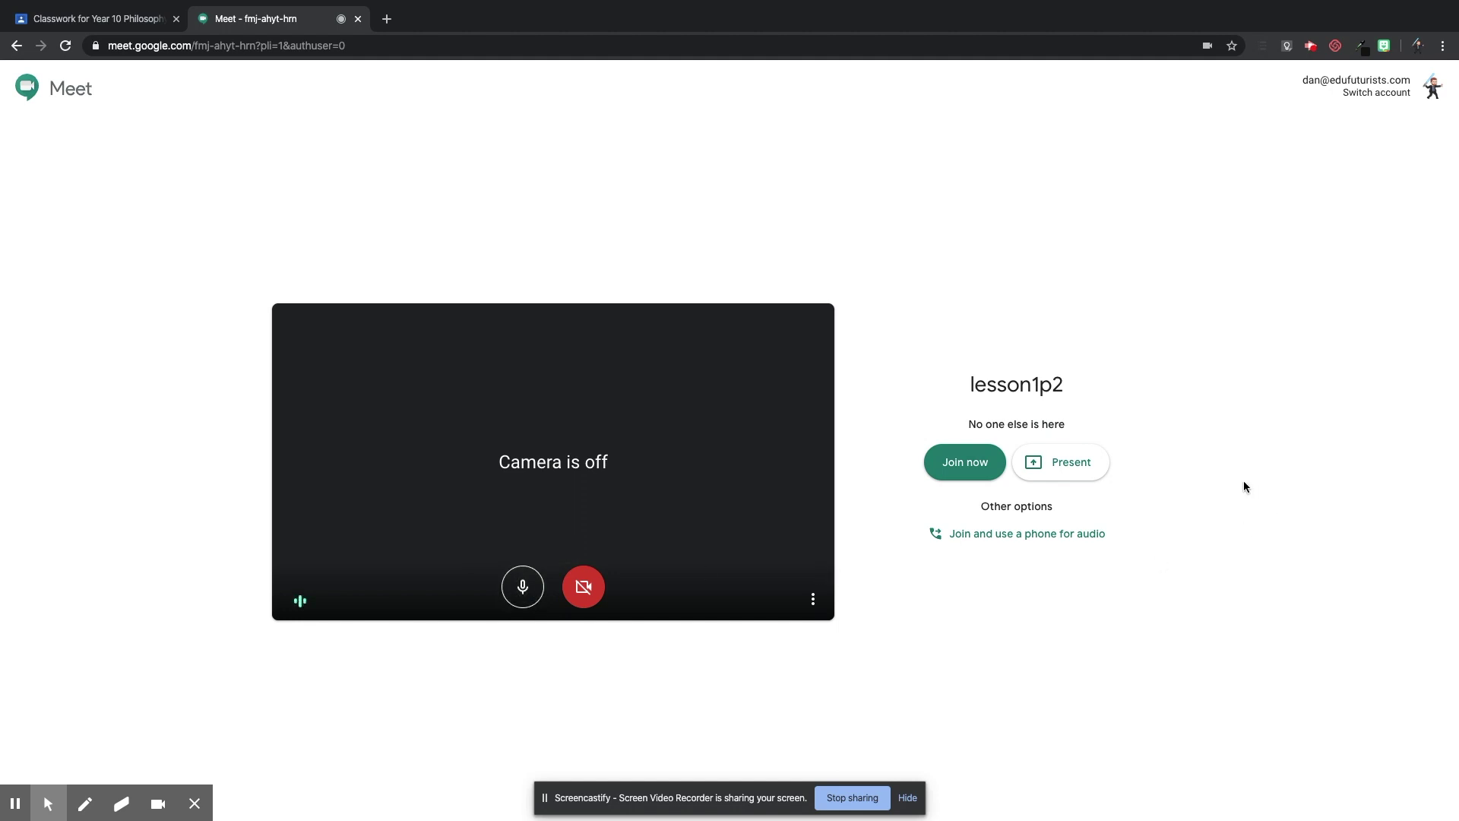
click(973, 473)
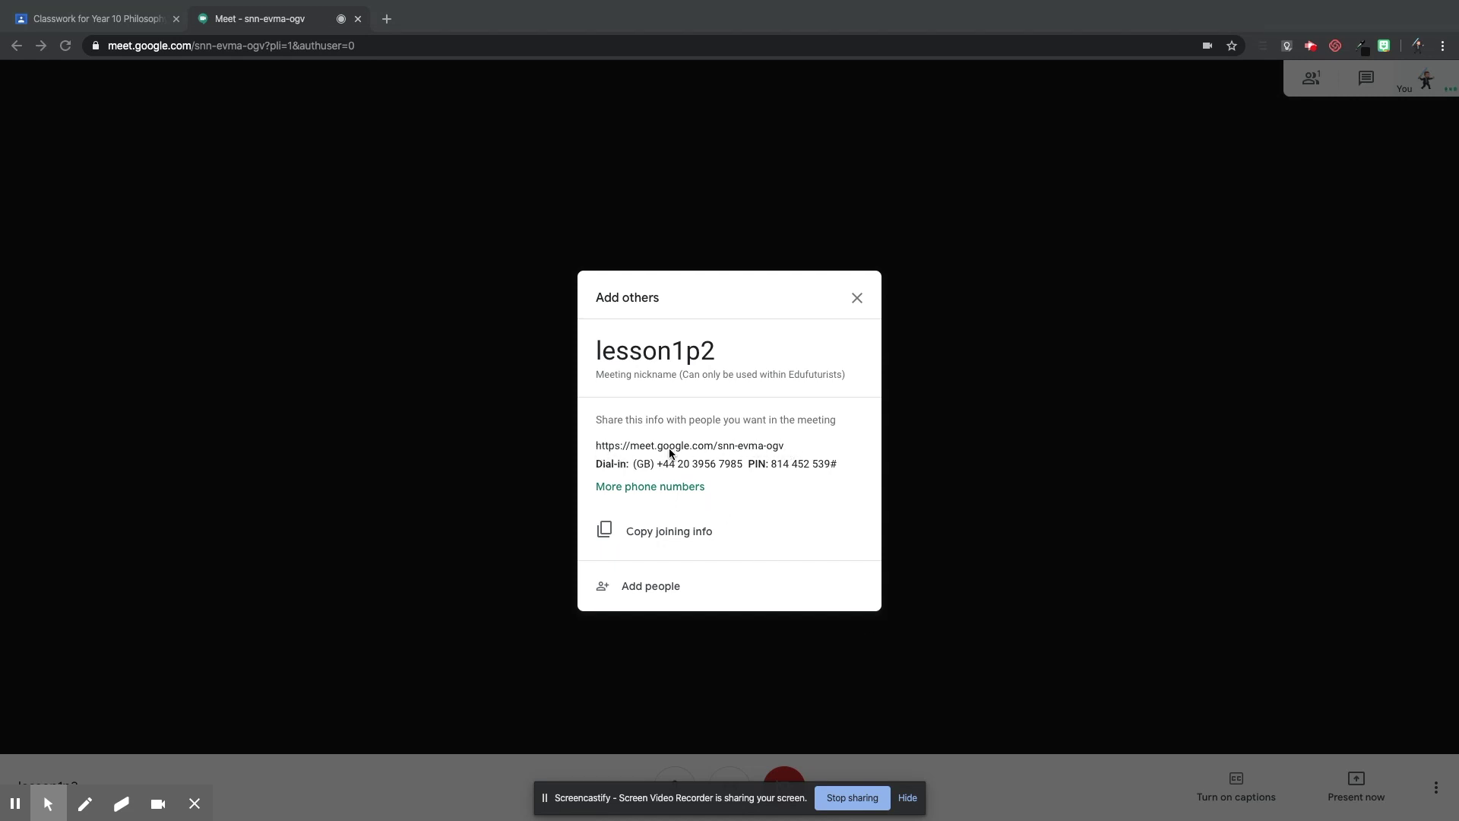
Copy the Meet joining link and return to the Year 10 Philosophy classwork.
drag(597, 449, 782, 446)
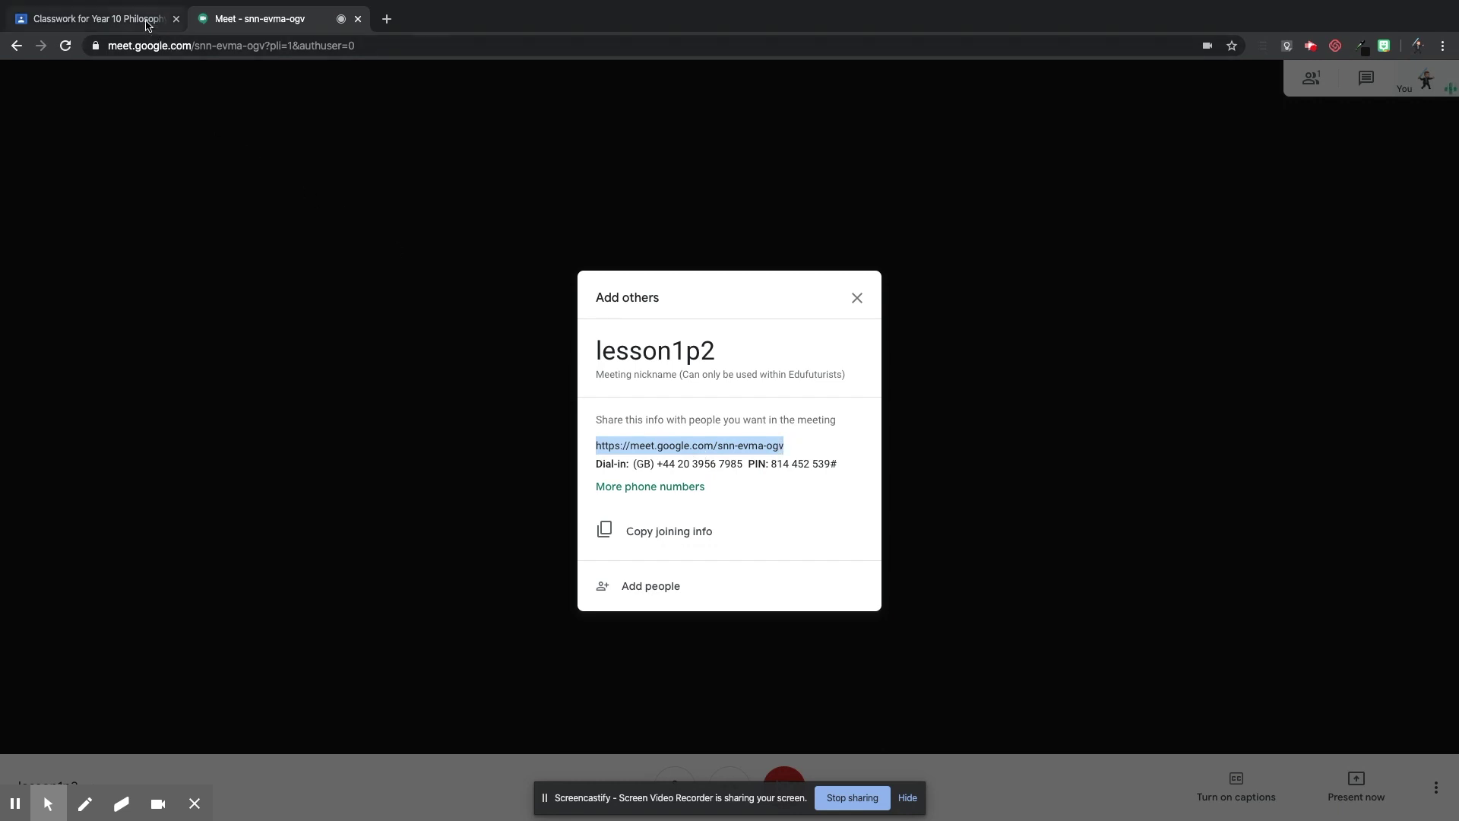
click(148, 23)
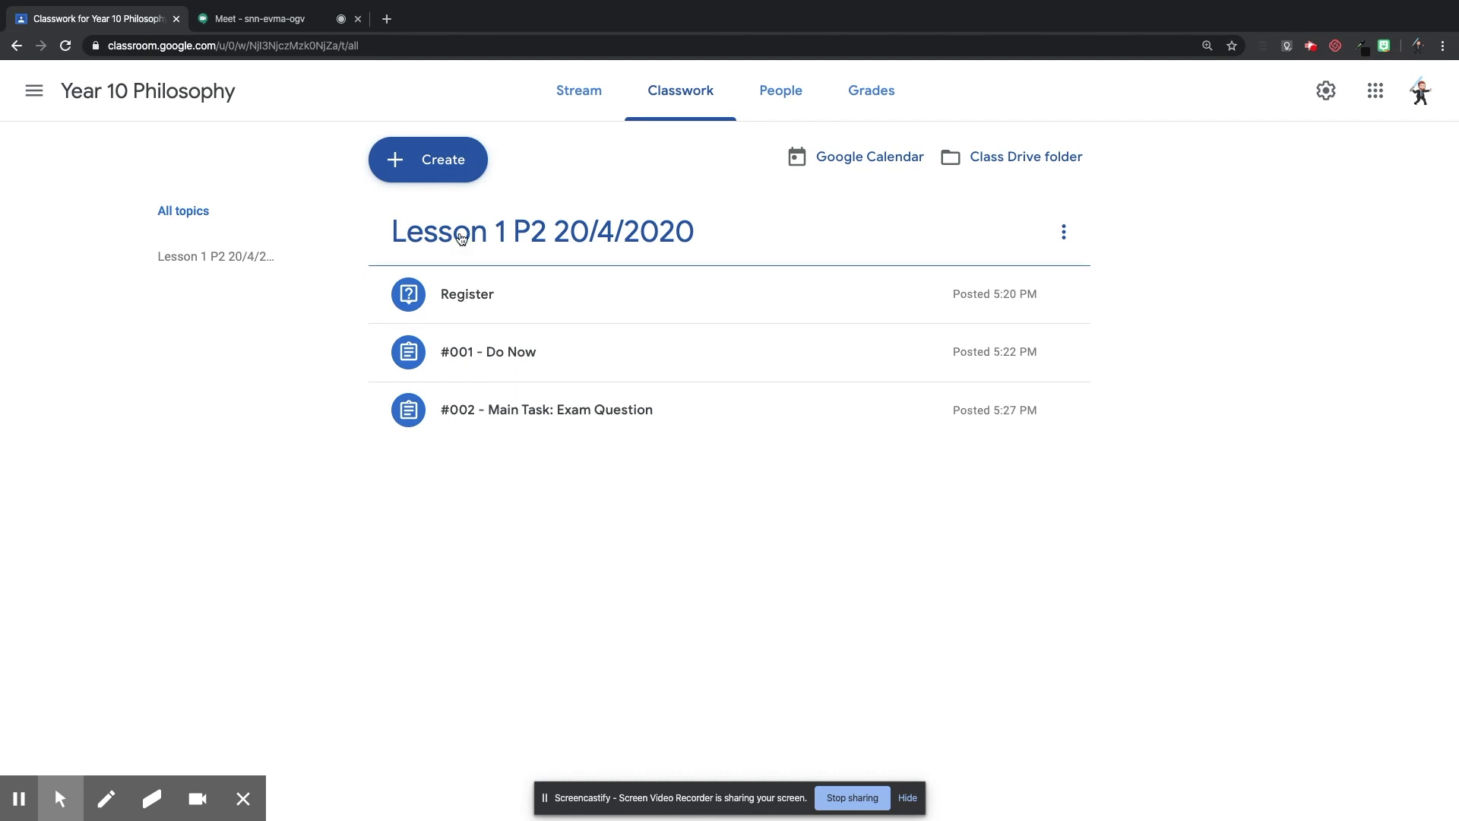
click(441, 165)
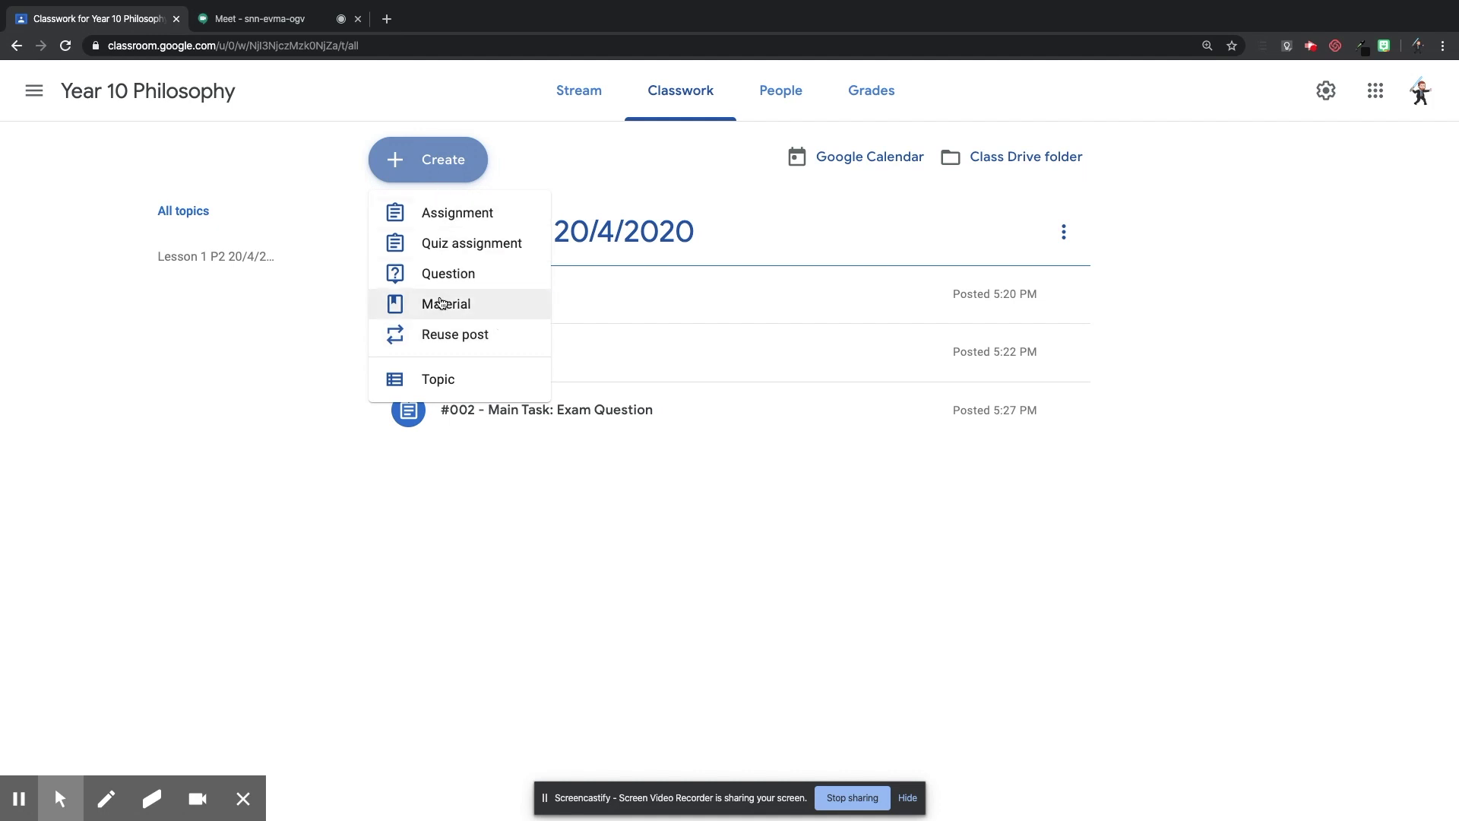
Create a material titled '****LINK TO VIDEO LESSON' with description 'Click the link to enter'.
click(462, 304)
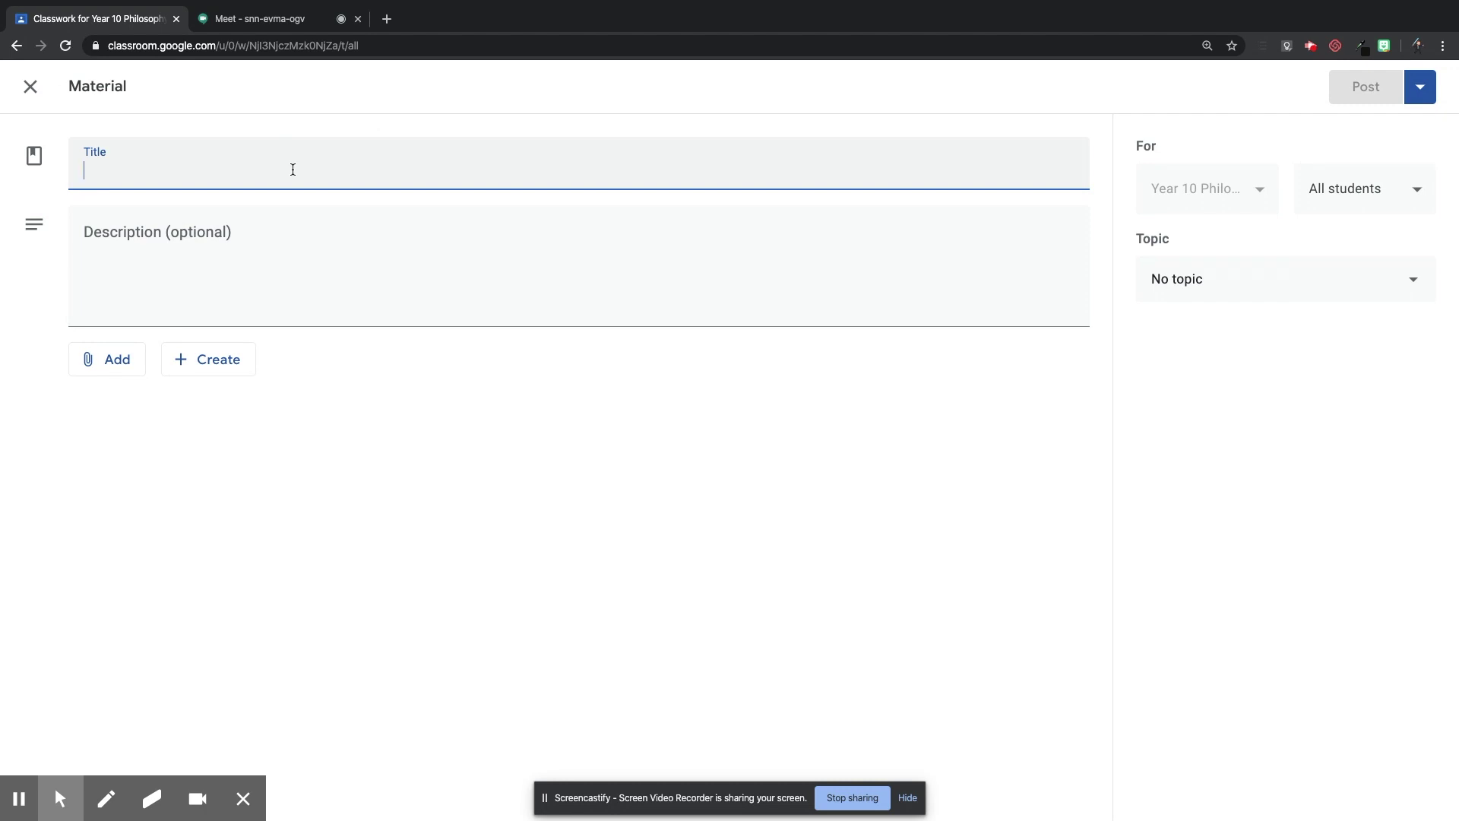
text(****)
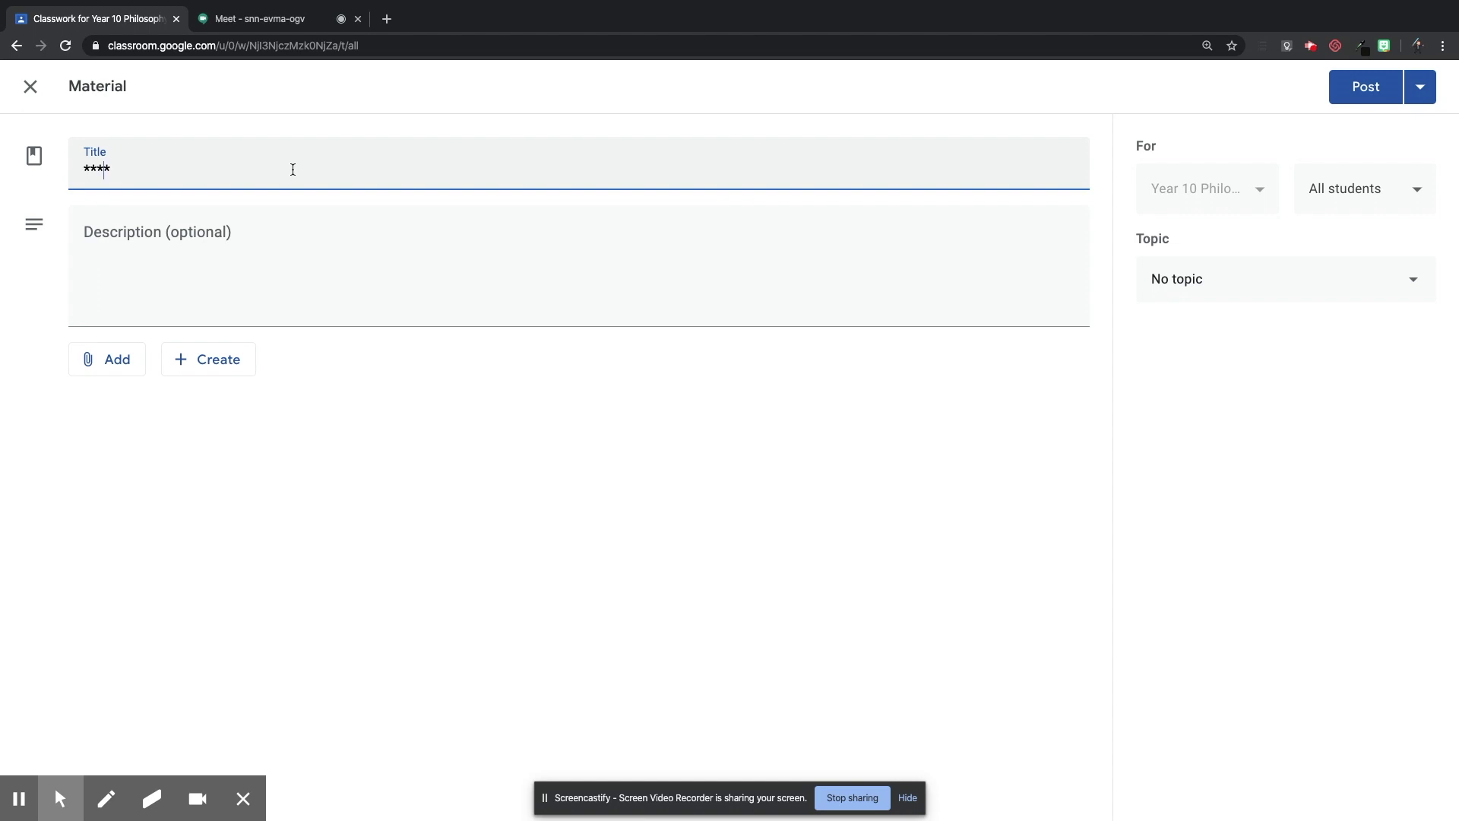
text(LINK TO VIDEO LESSON)
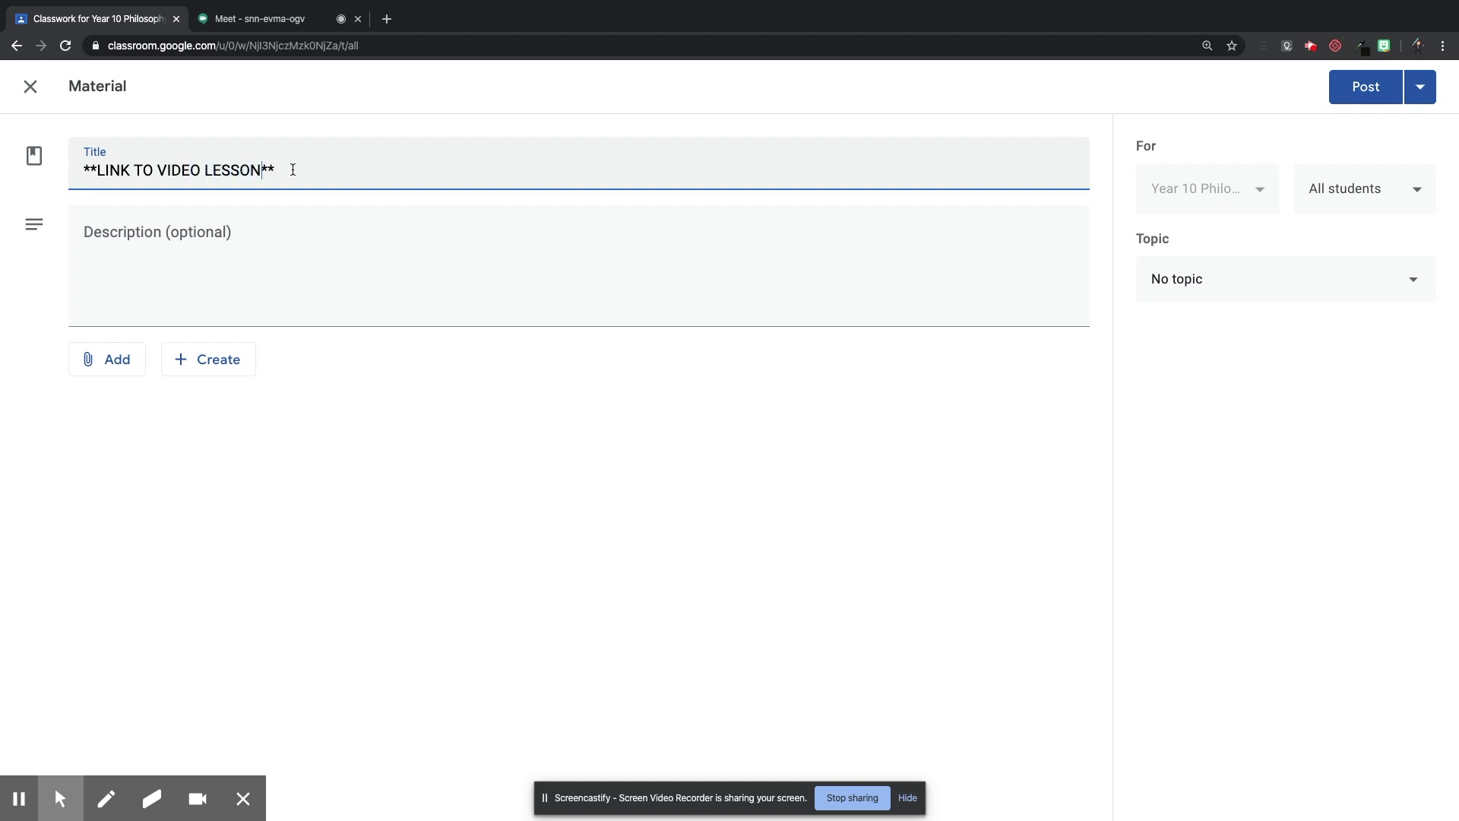
click(313, 249)
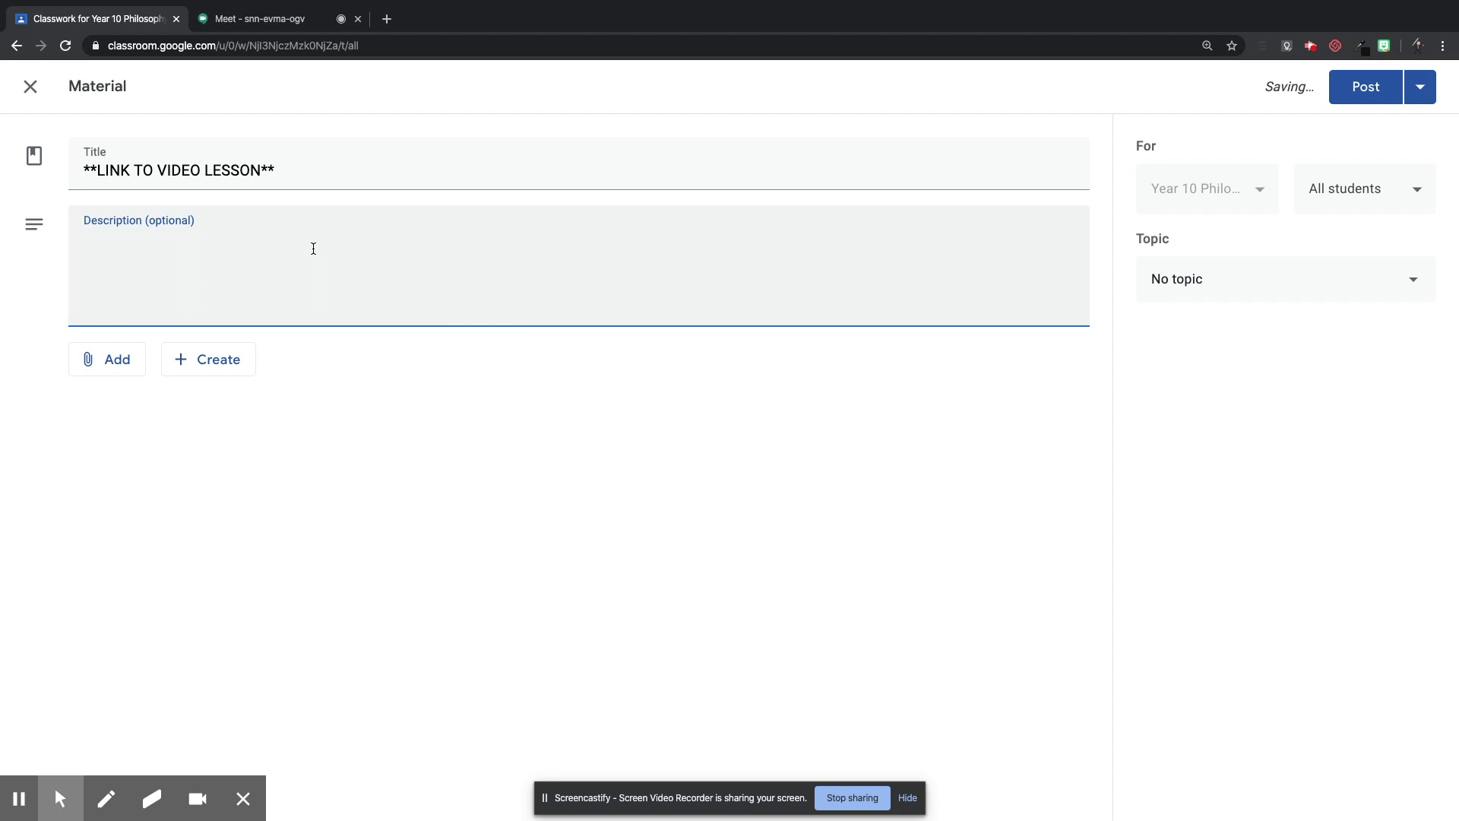
text(Click the link to enter)
Attach the copied Meet link, file under Lesson 1 P2 20/4/2020, and post the material.
click(112, 363)
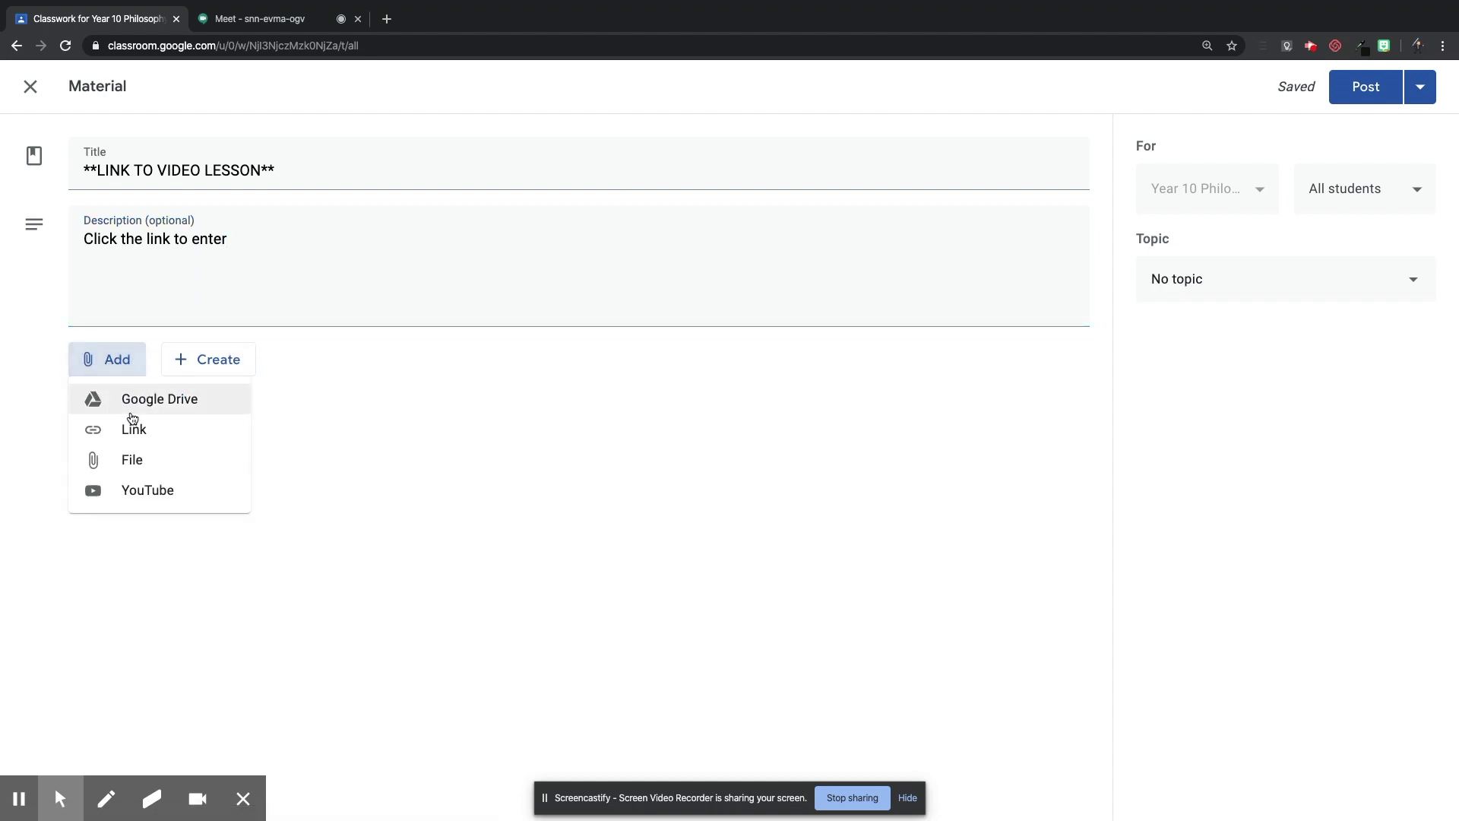
click(143, 439)
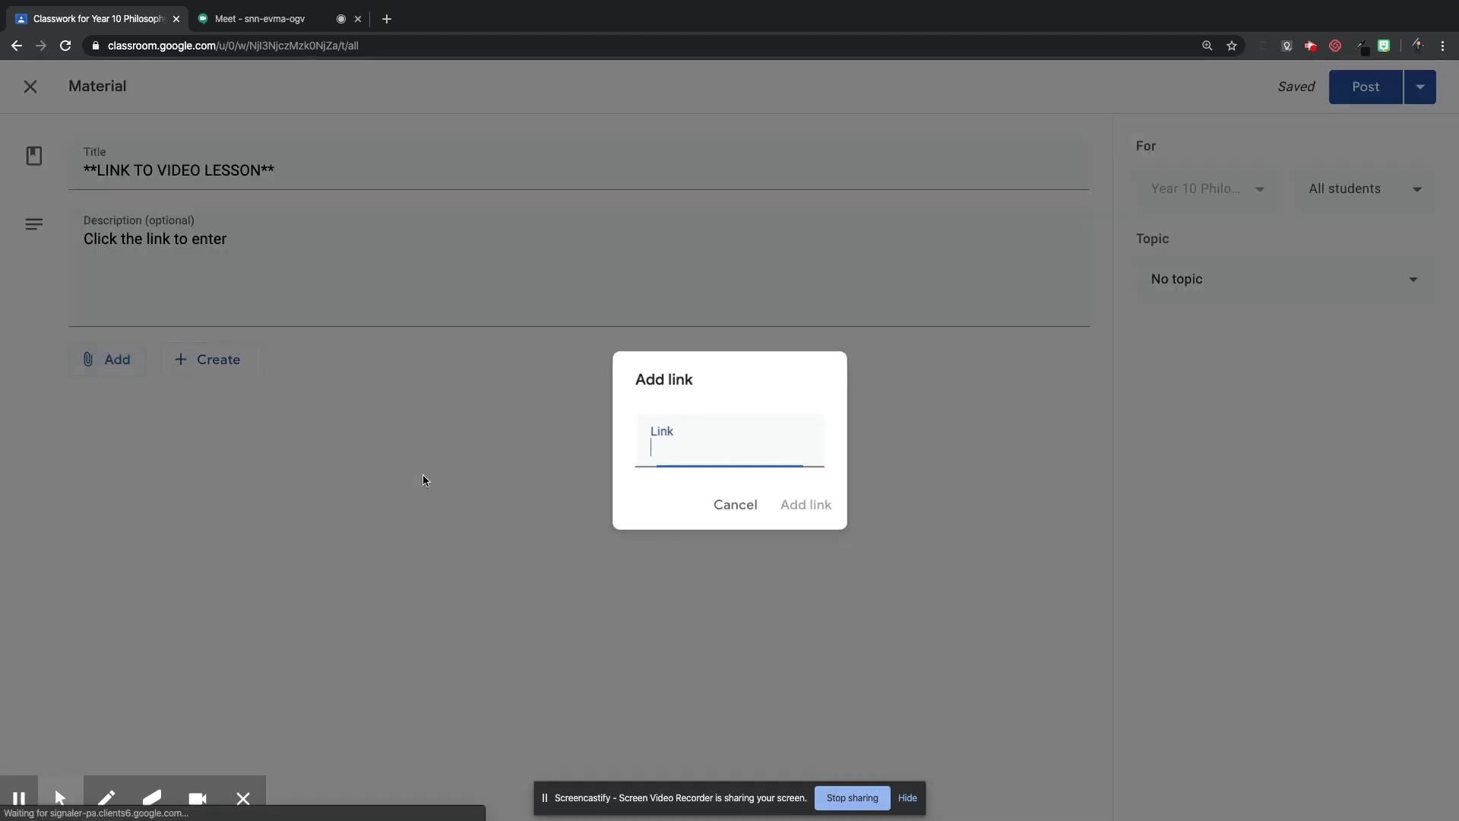
text(https://meet.google.com/snn-evma-ogv)
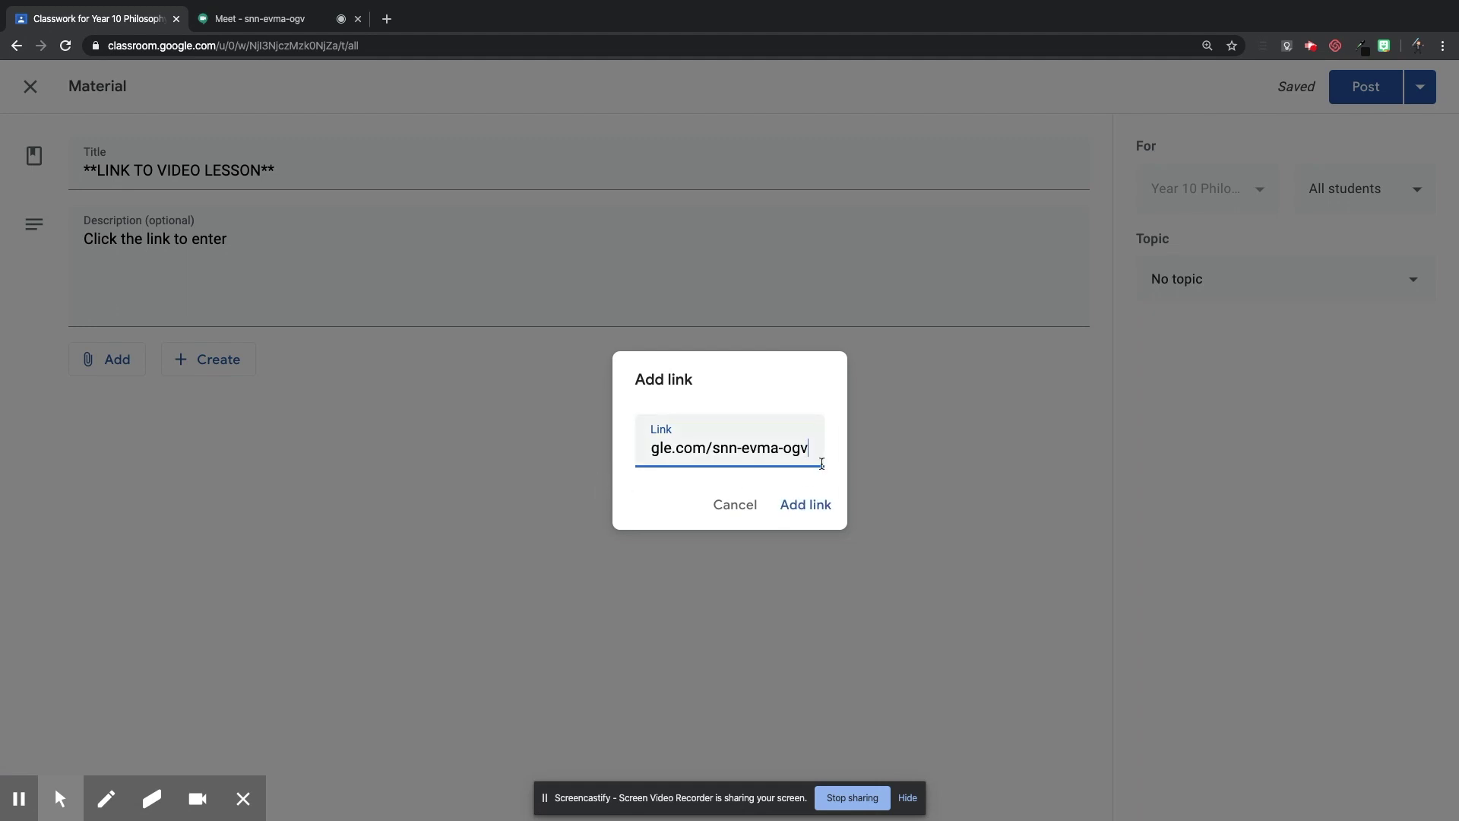
click(821, 509)
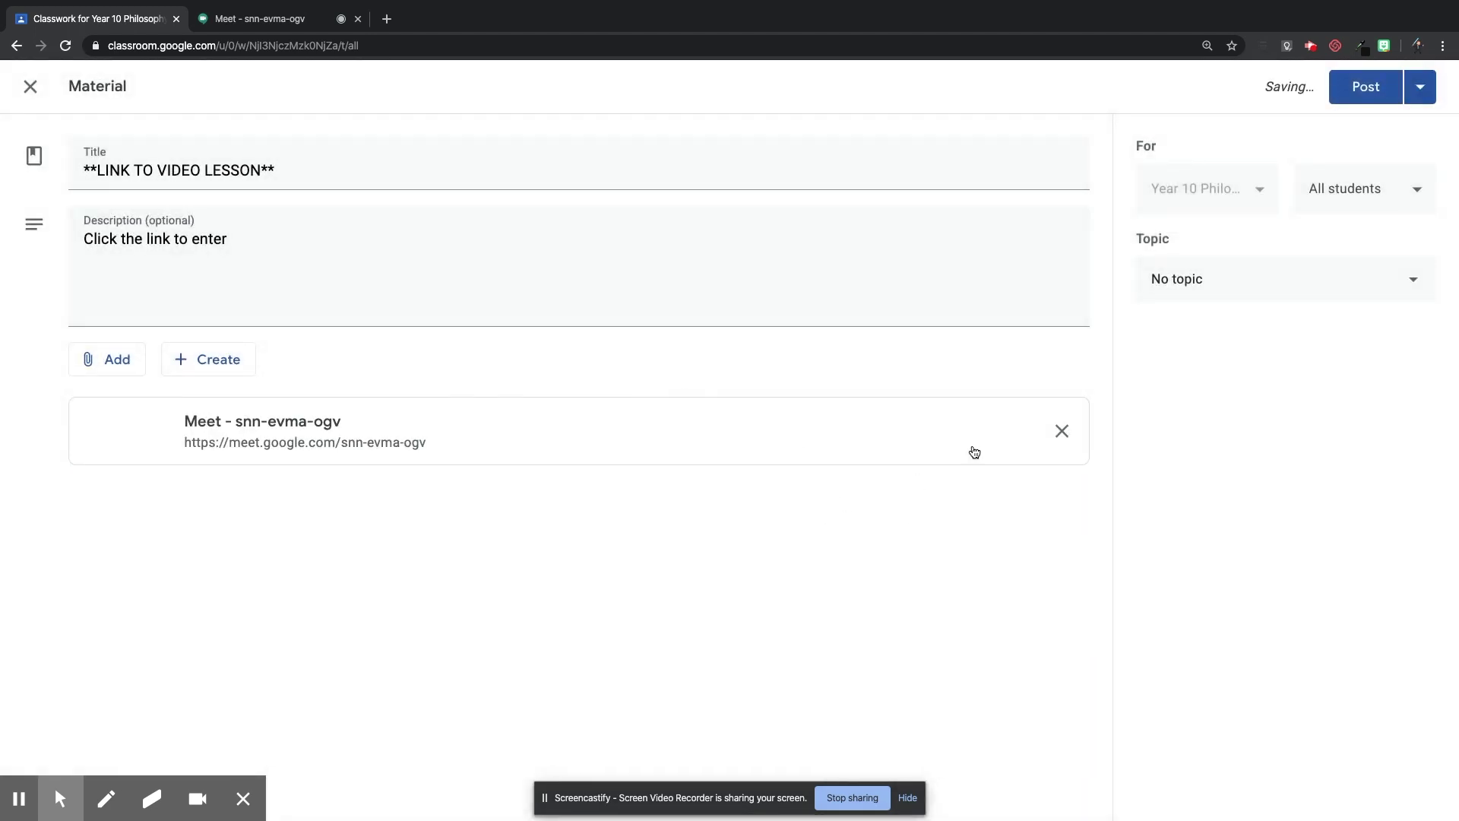
click(1213, 287)
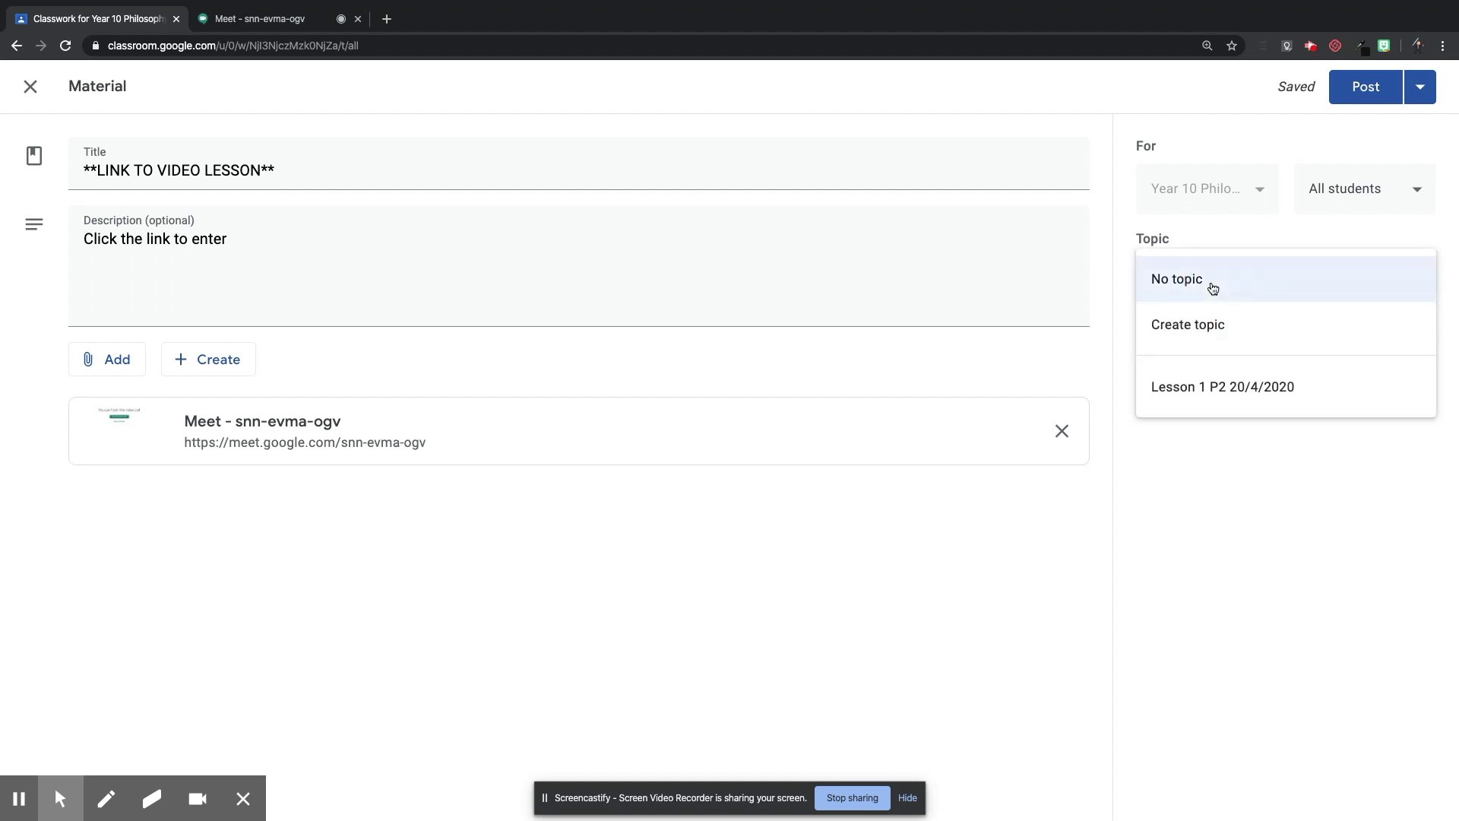
click(1199, 393)
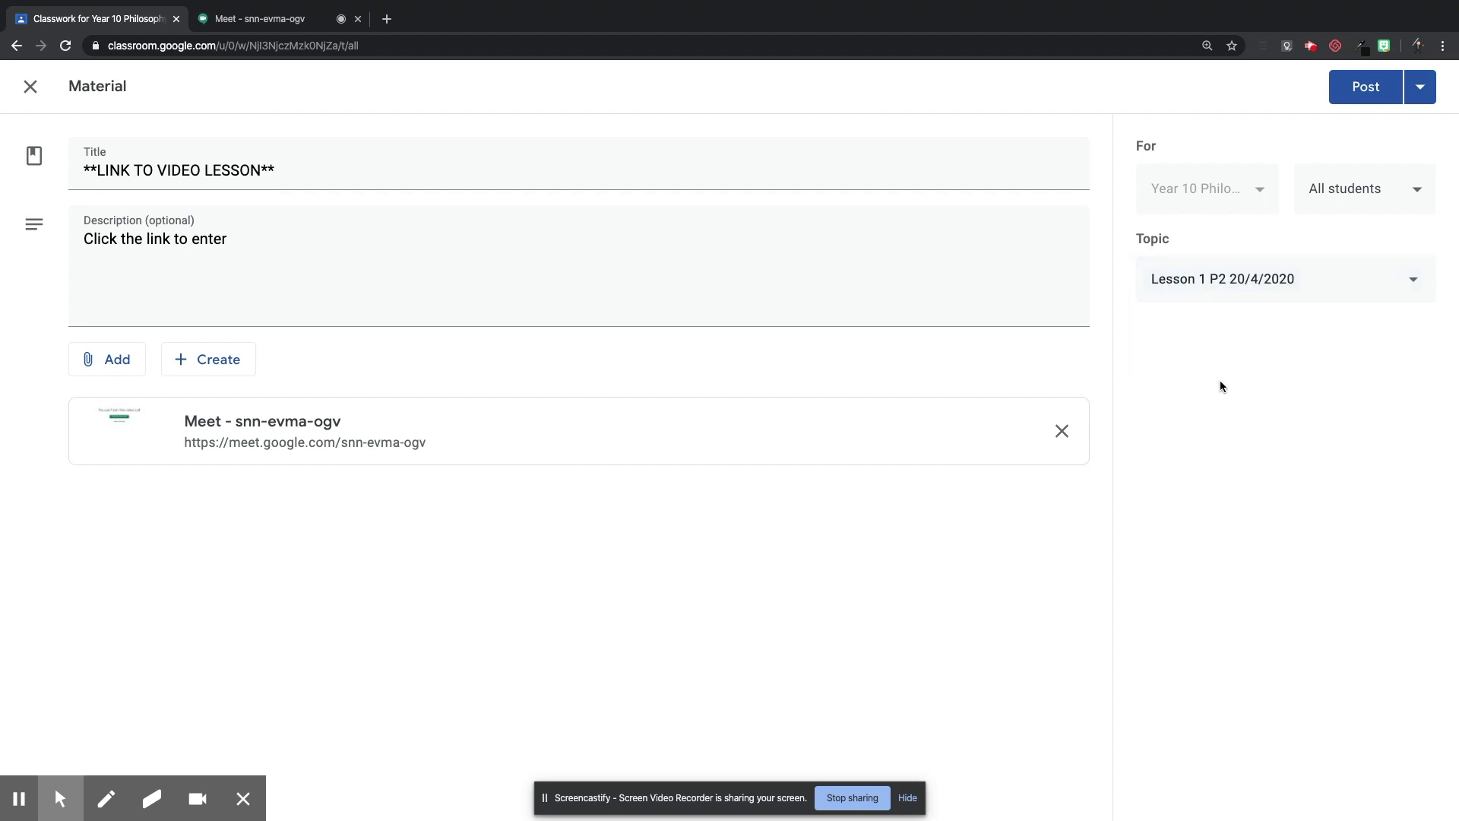
click(1356, 90)
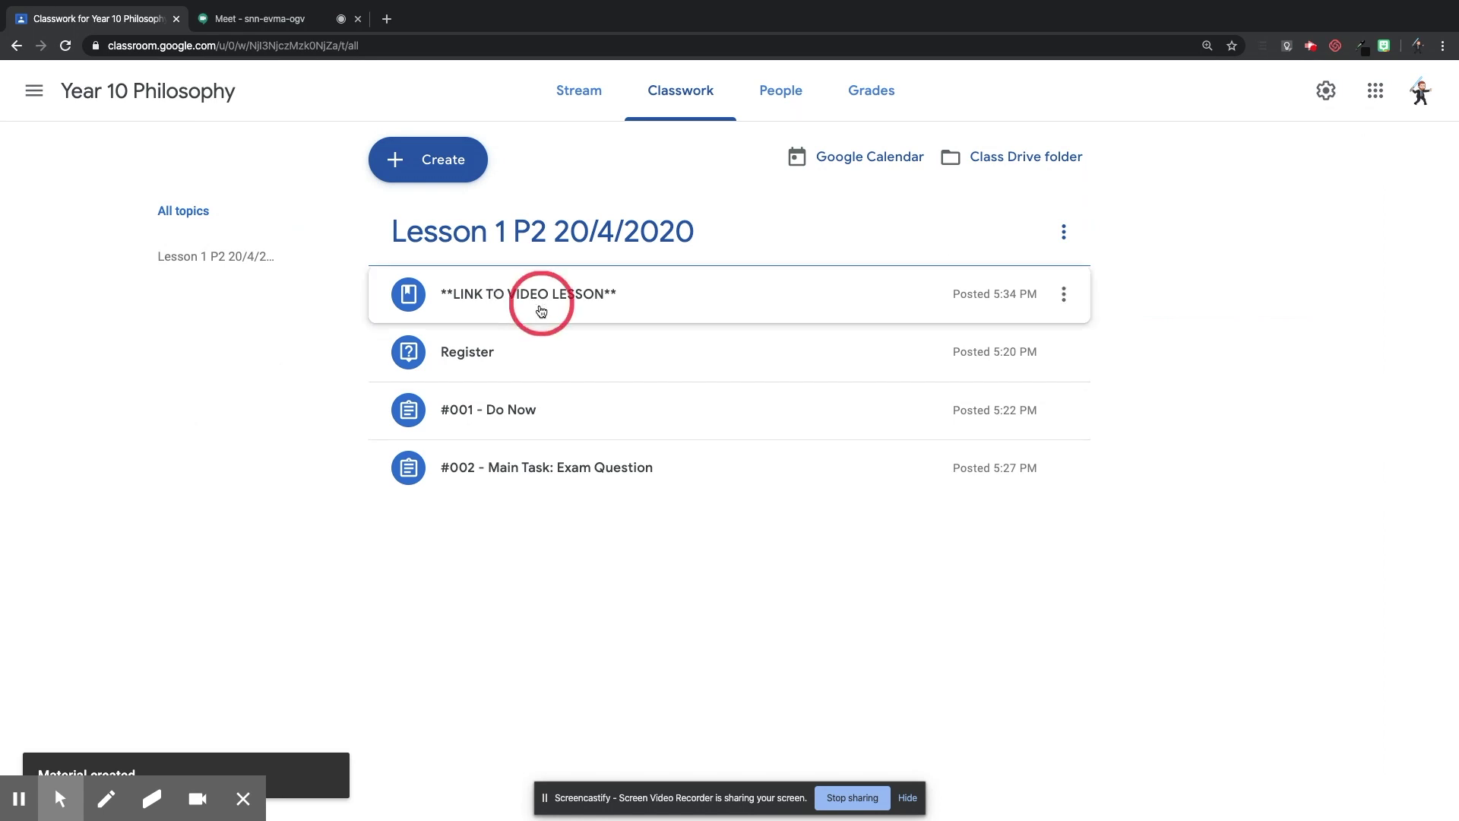
mouse_move(542, 311)
mouse_down()
mouse_move(538, 392)
mouse_move(543, 283)
mouse_up()
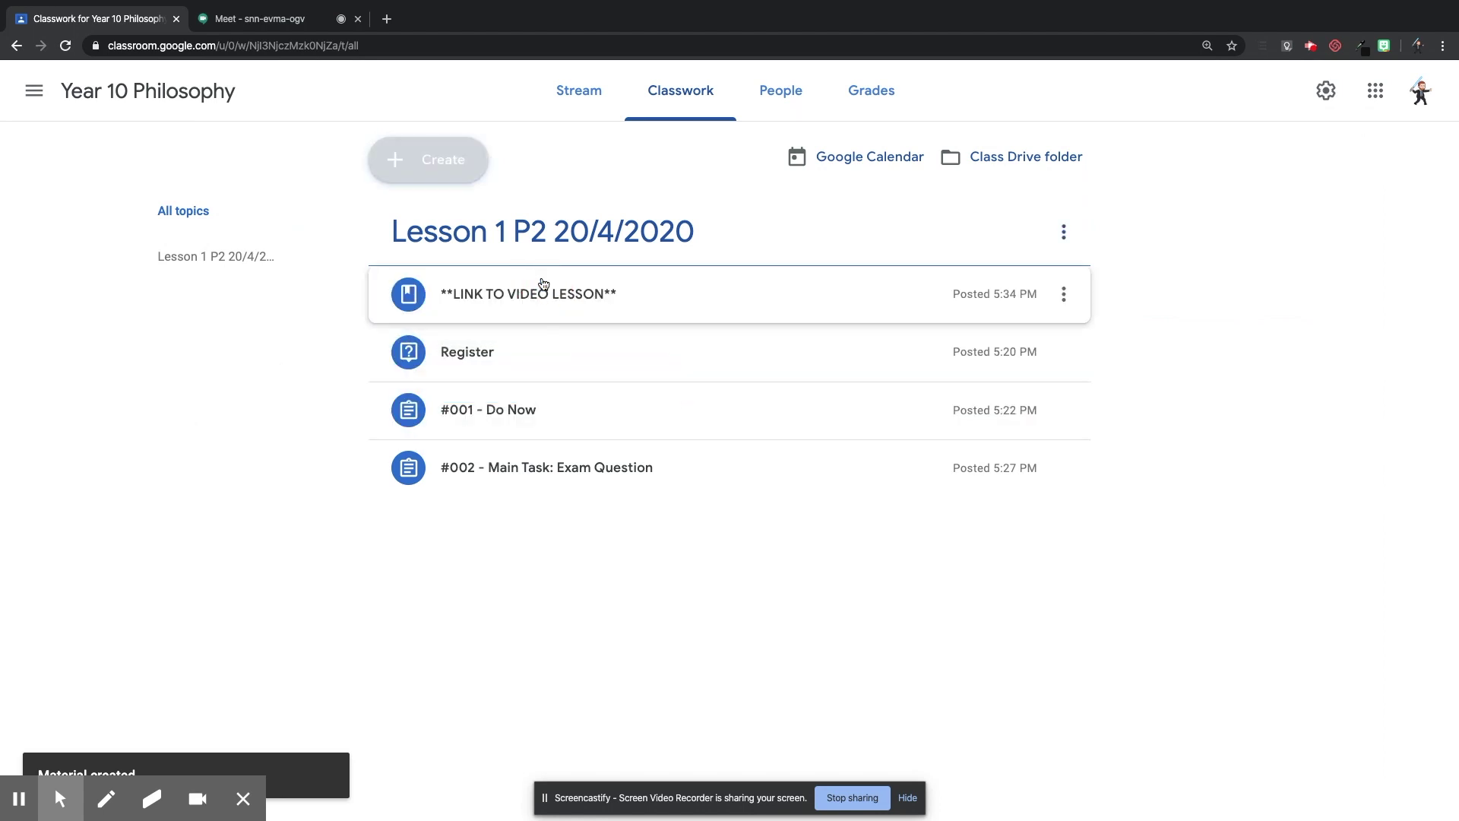
click(668, 595)
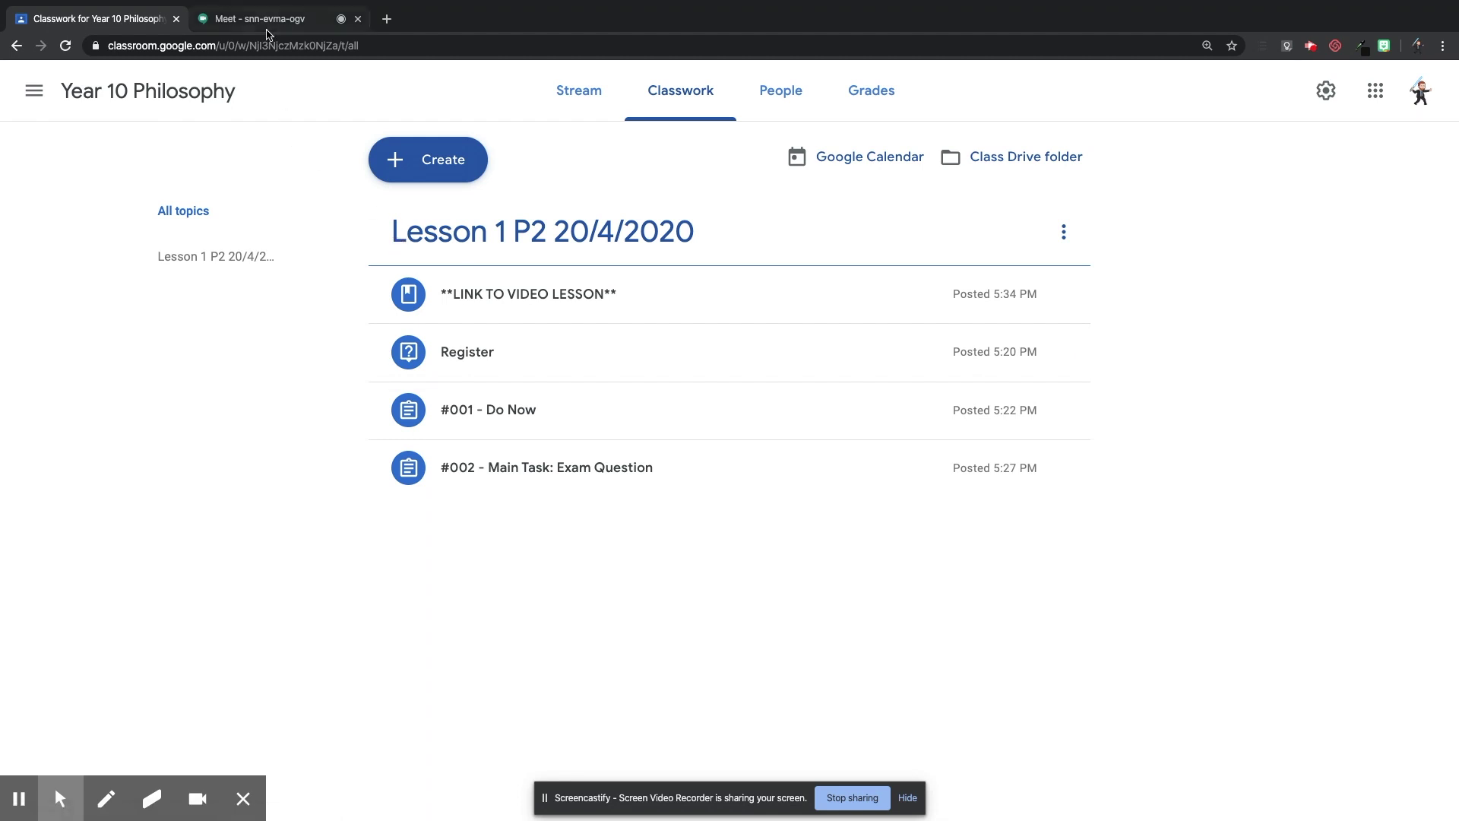
click(267, 28)
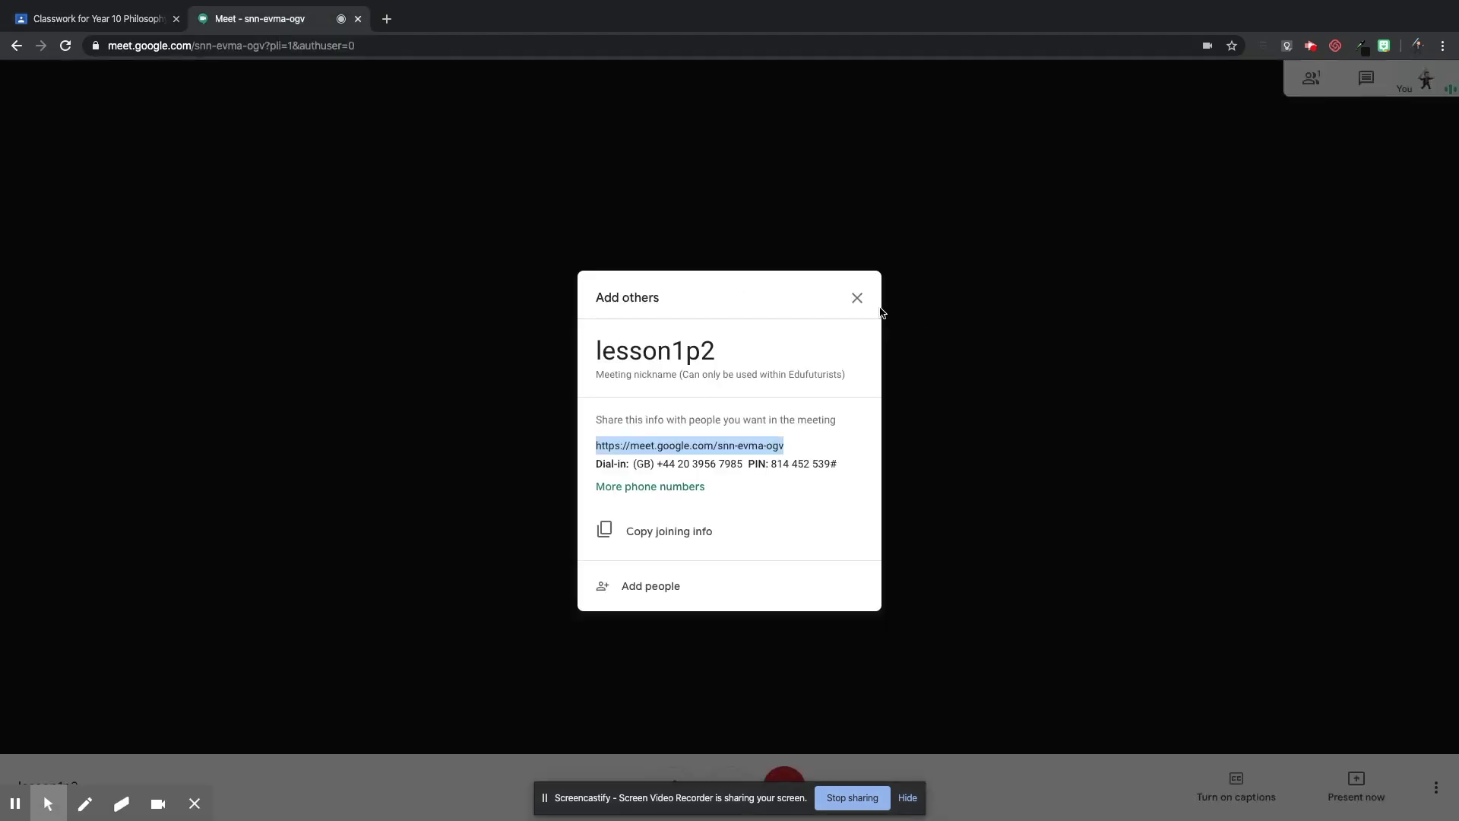
click(855, 298)
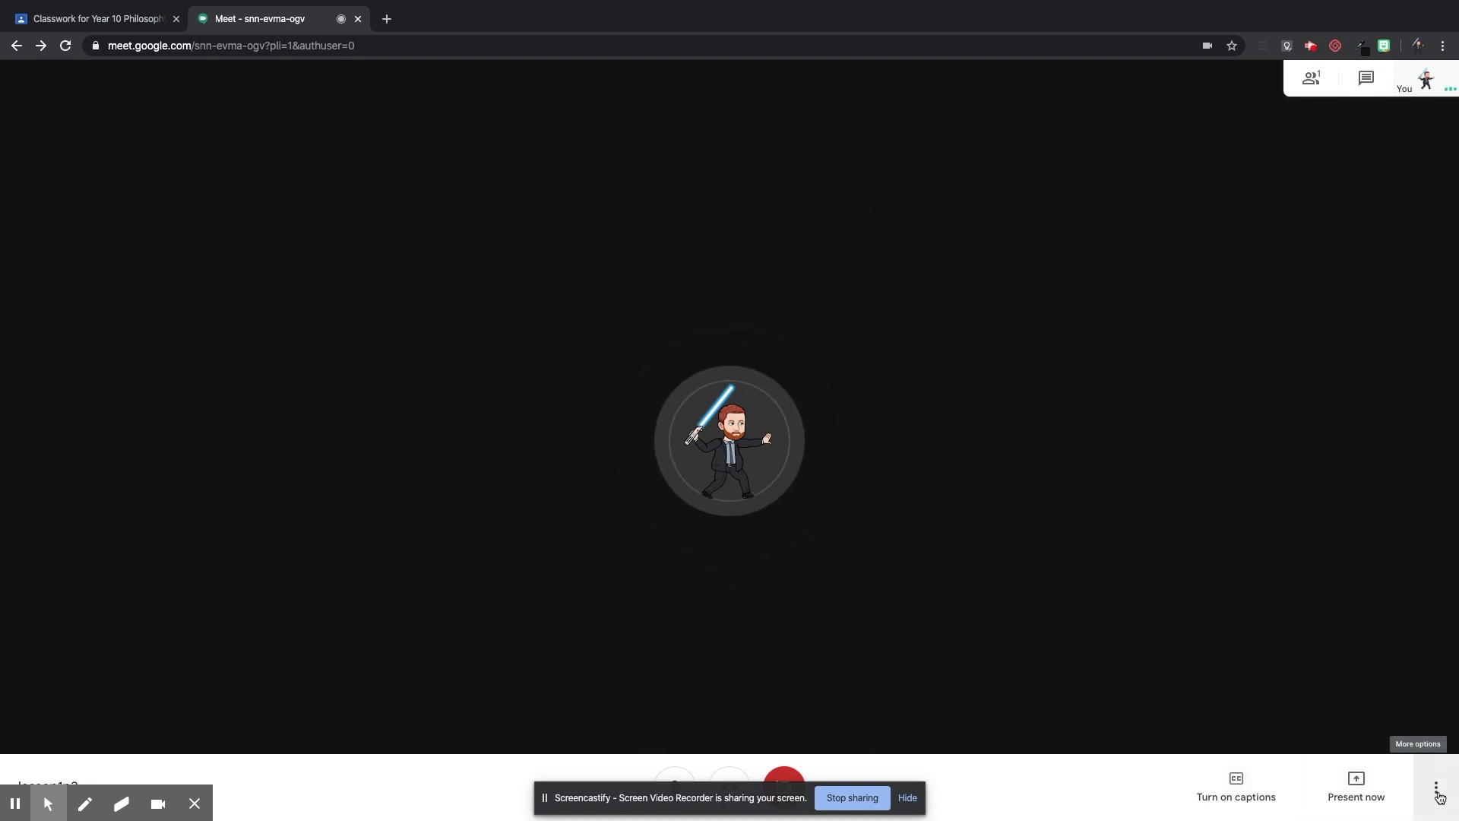
click(1436, 792)
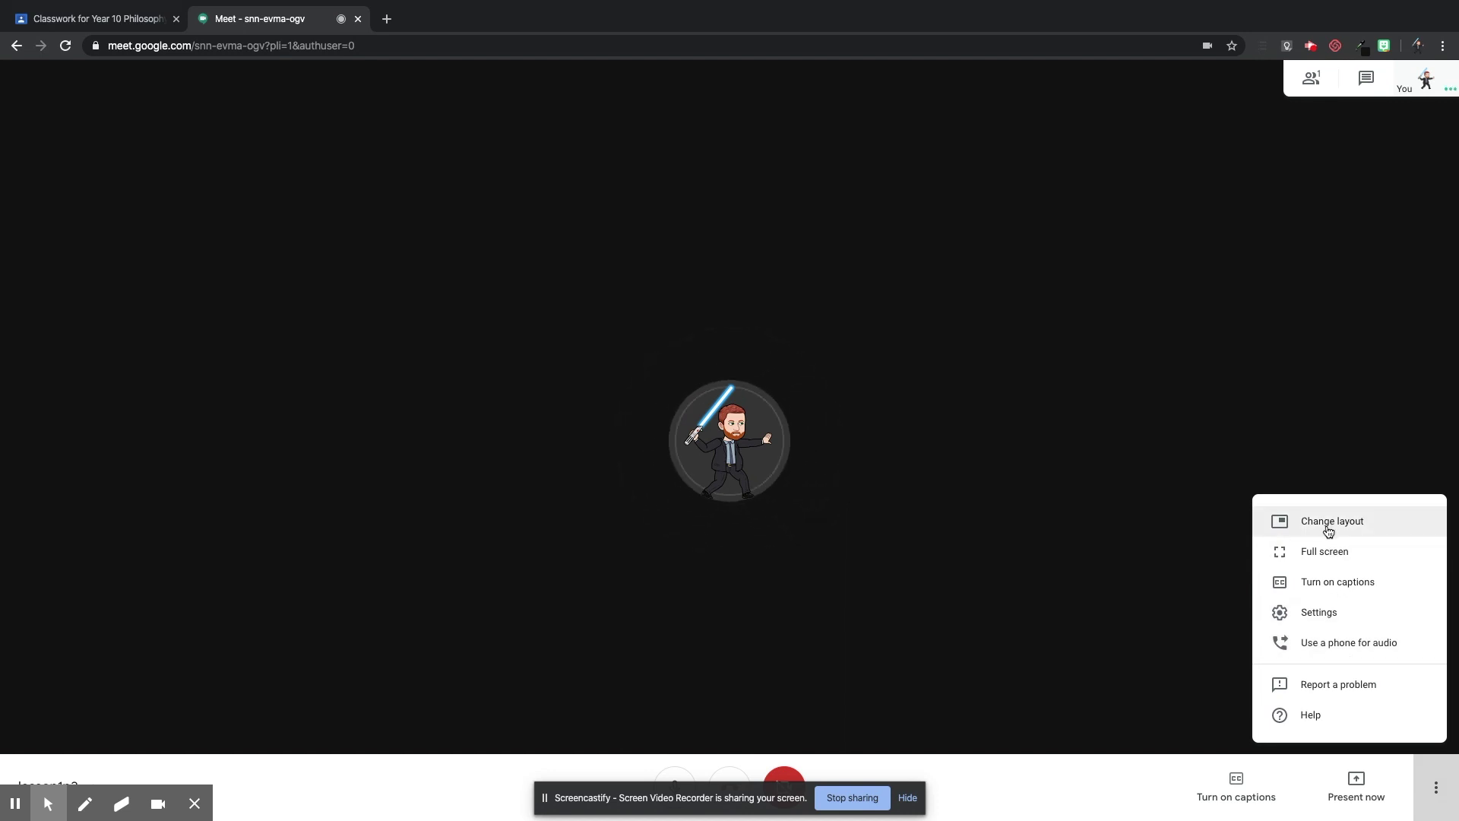
click(1328, 525)
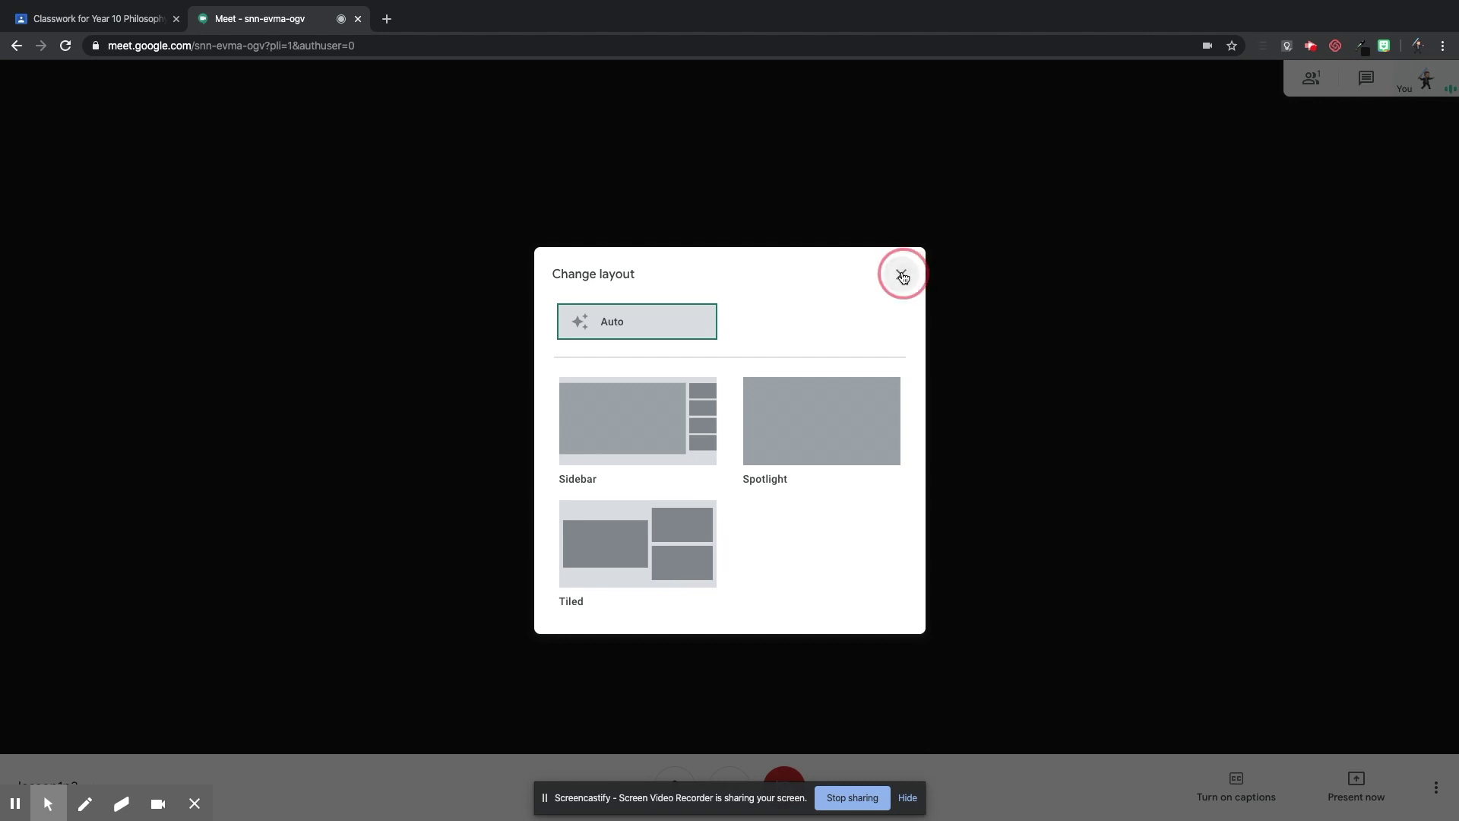
click(902, 275)
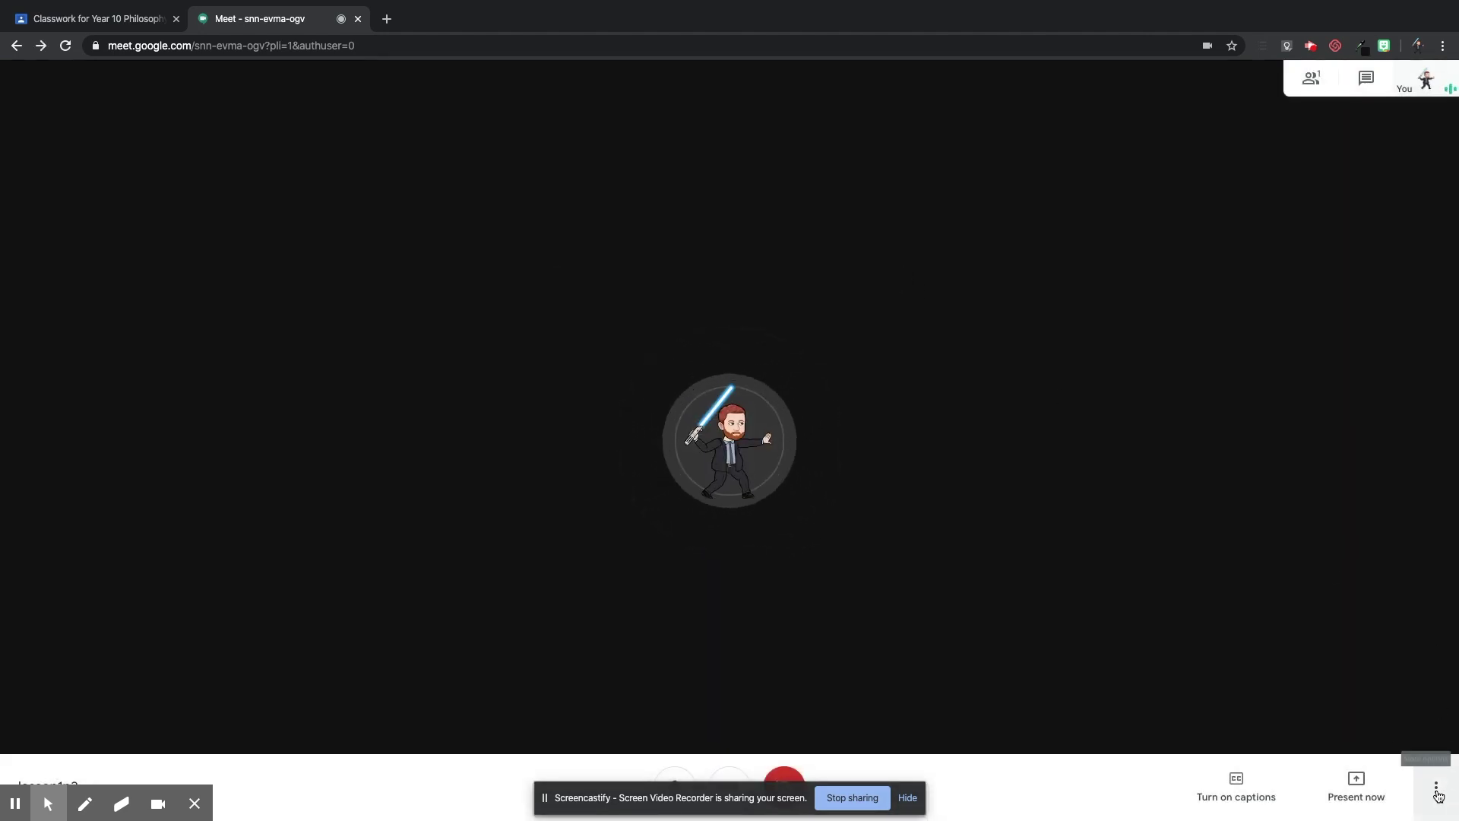
Turn on live captions from the meeting's More options menu.
click(1436, 786)
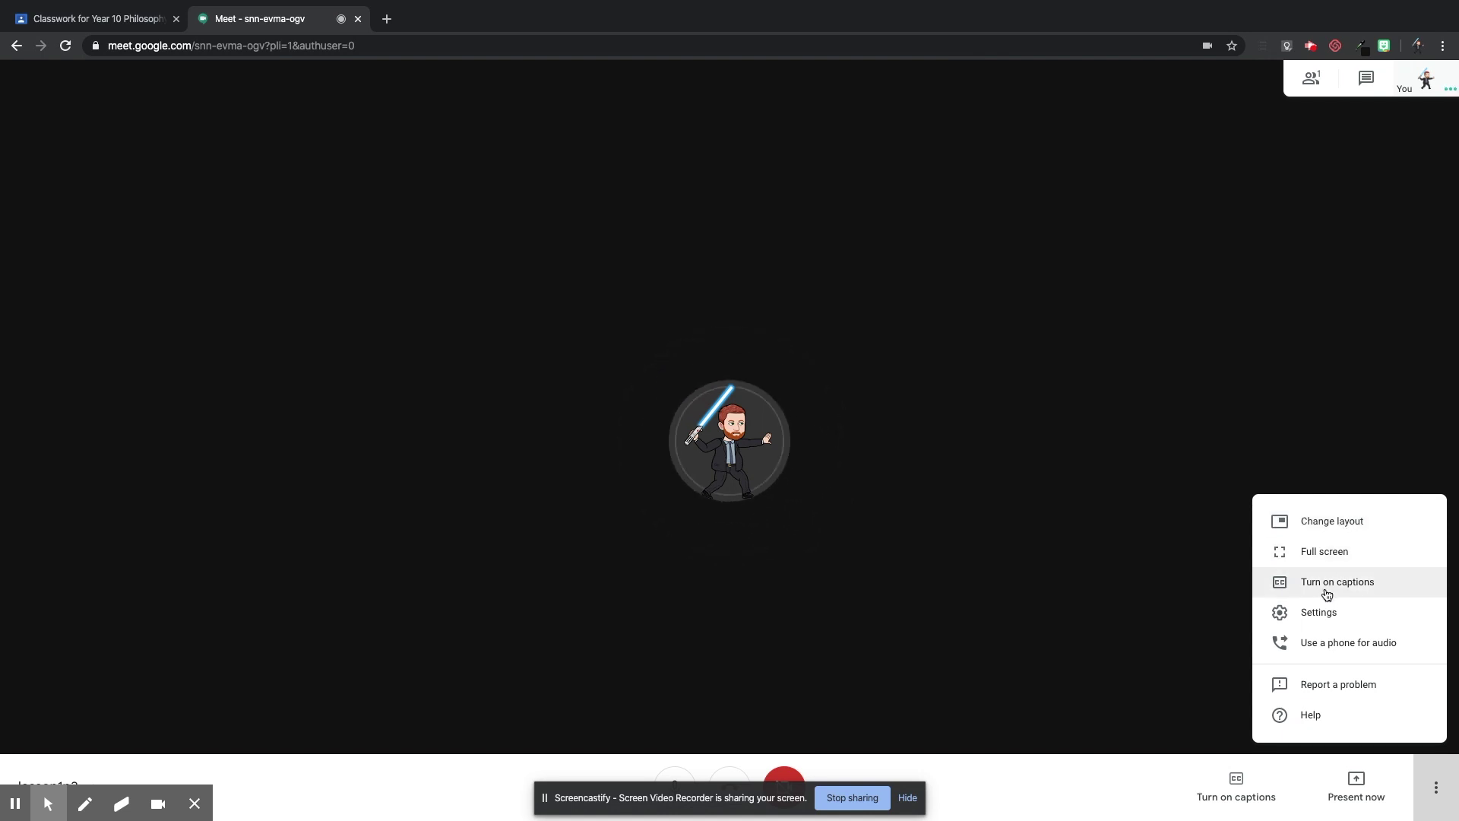
click(1326, 589)
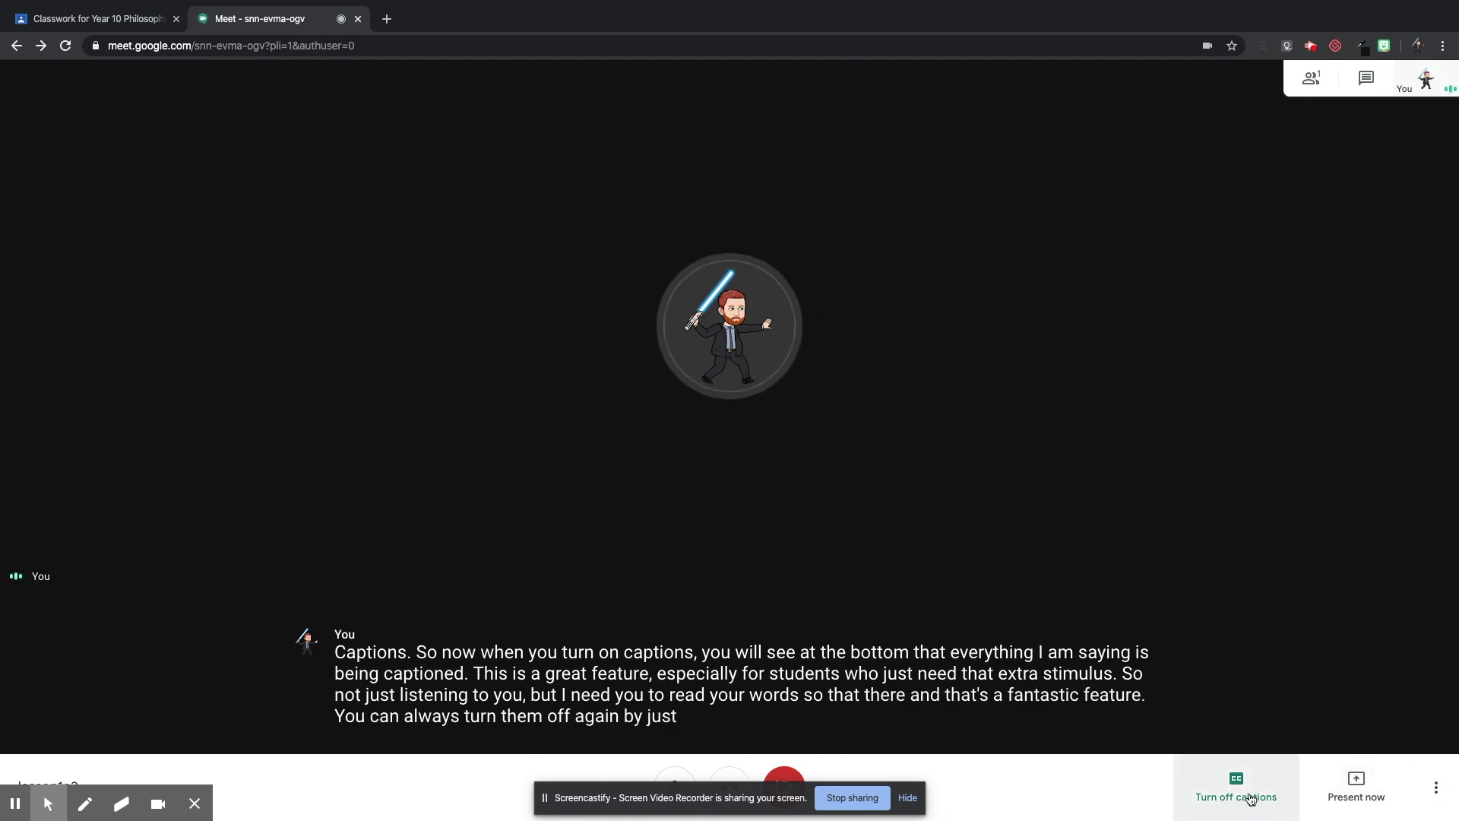
click(1434, 793)
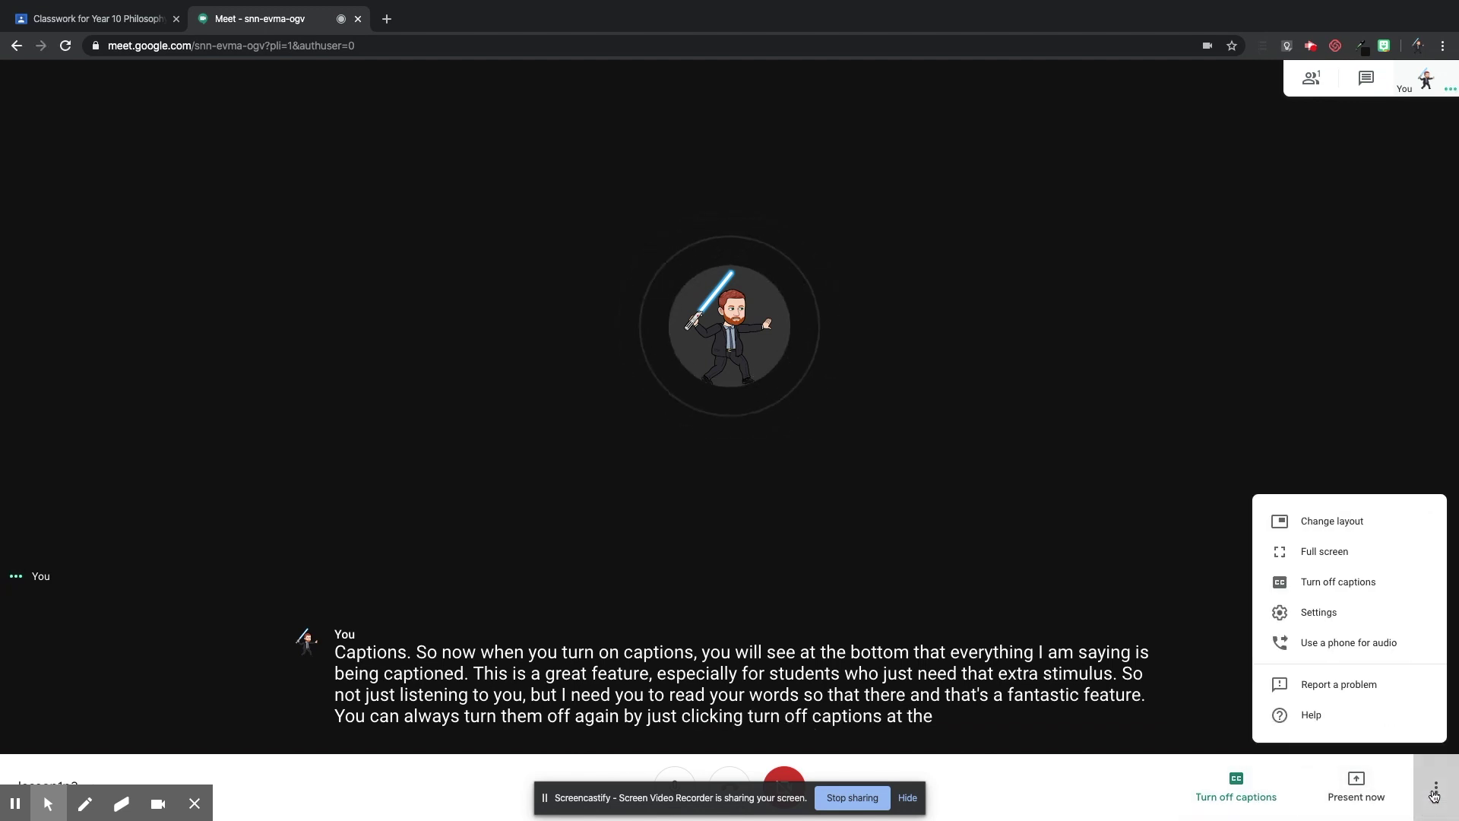
click(1049, 521)
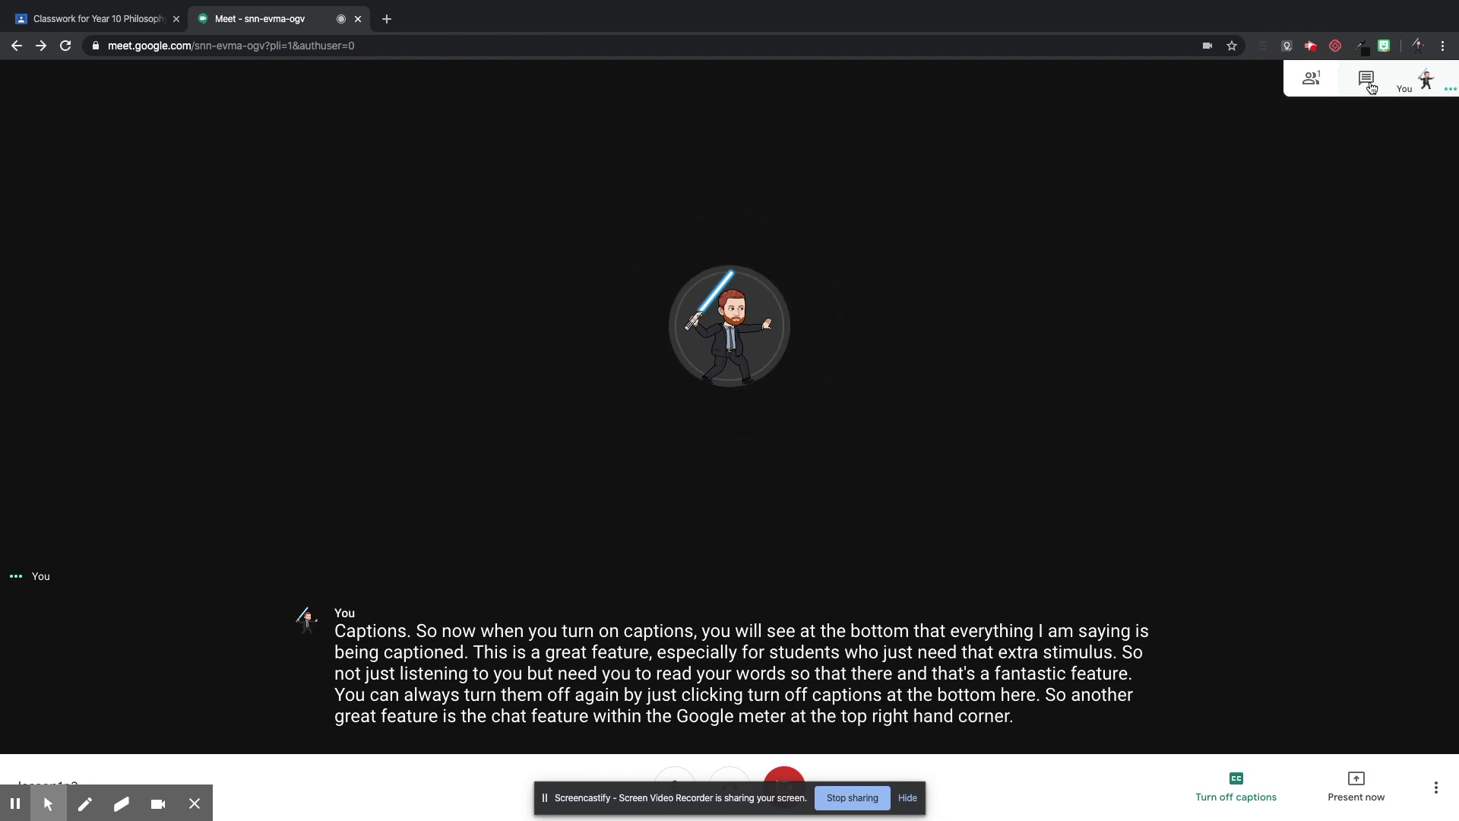
Send 'Hello' to everyone in the meeting chat, then check the People list.
click(1372, 88)
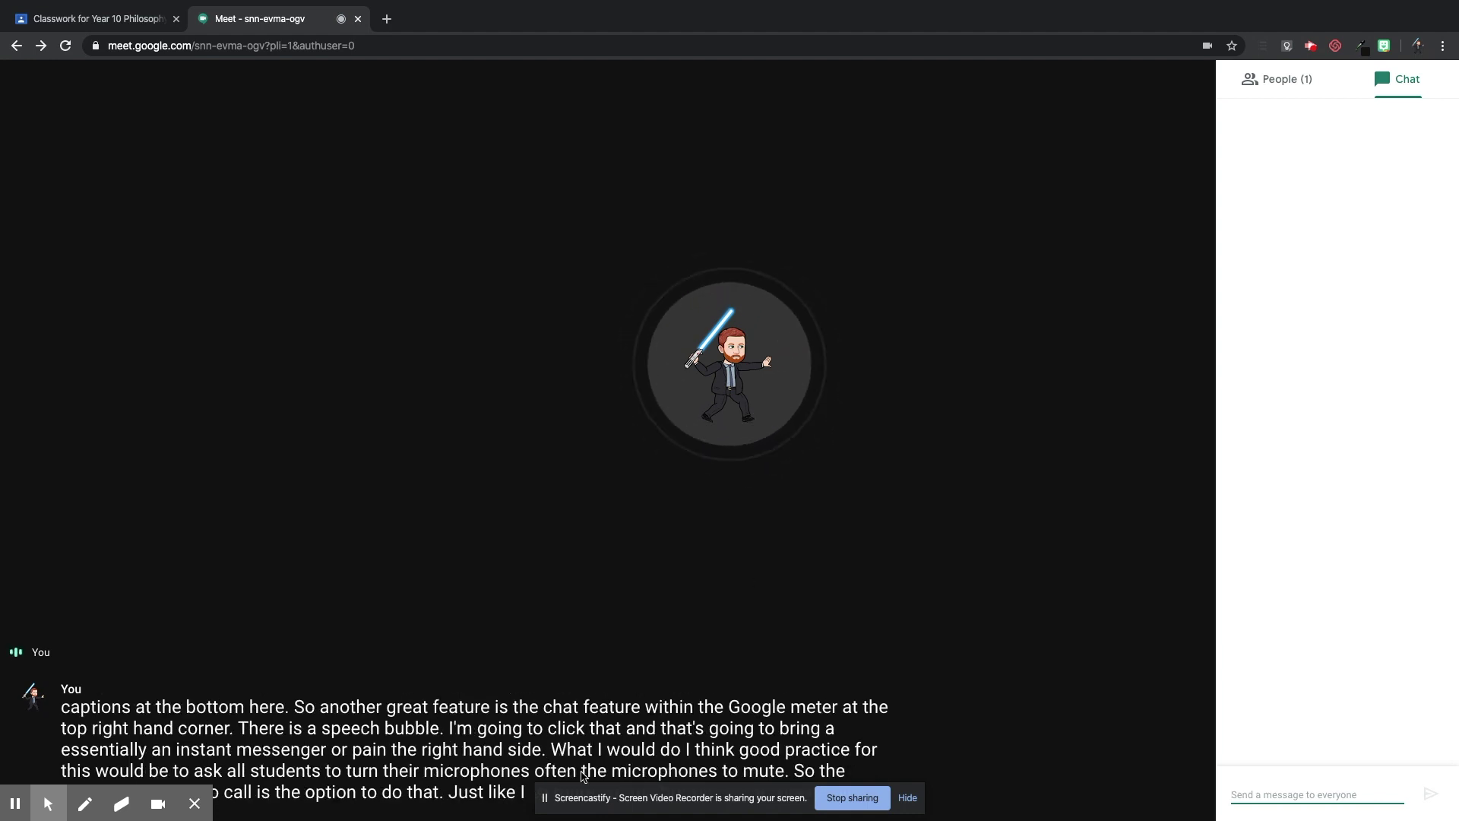
click(1269, 791)
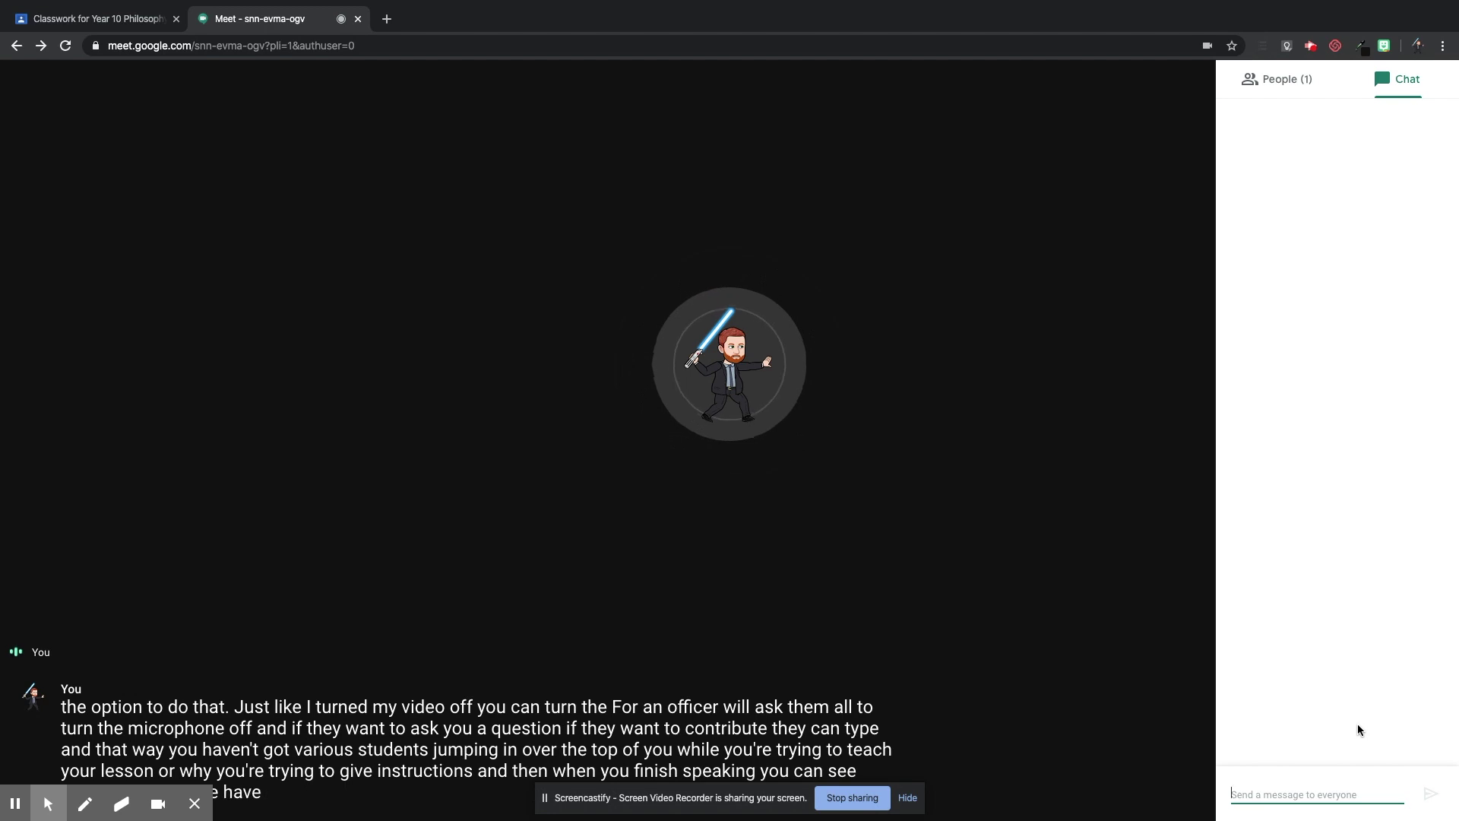
text(Hello)
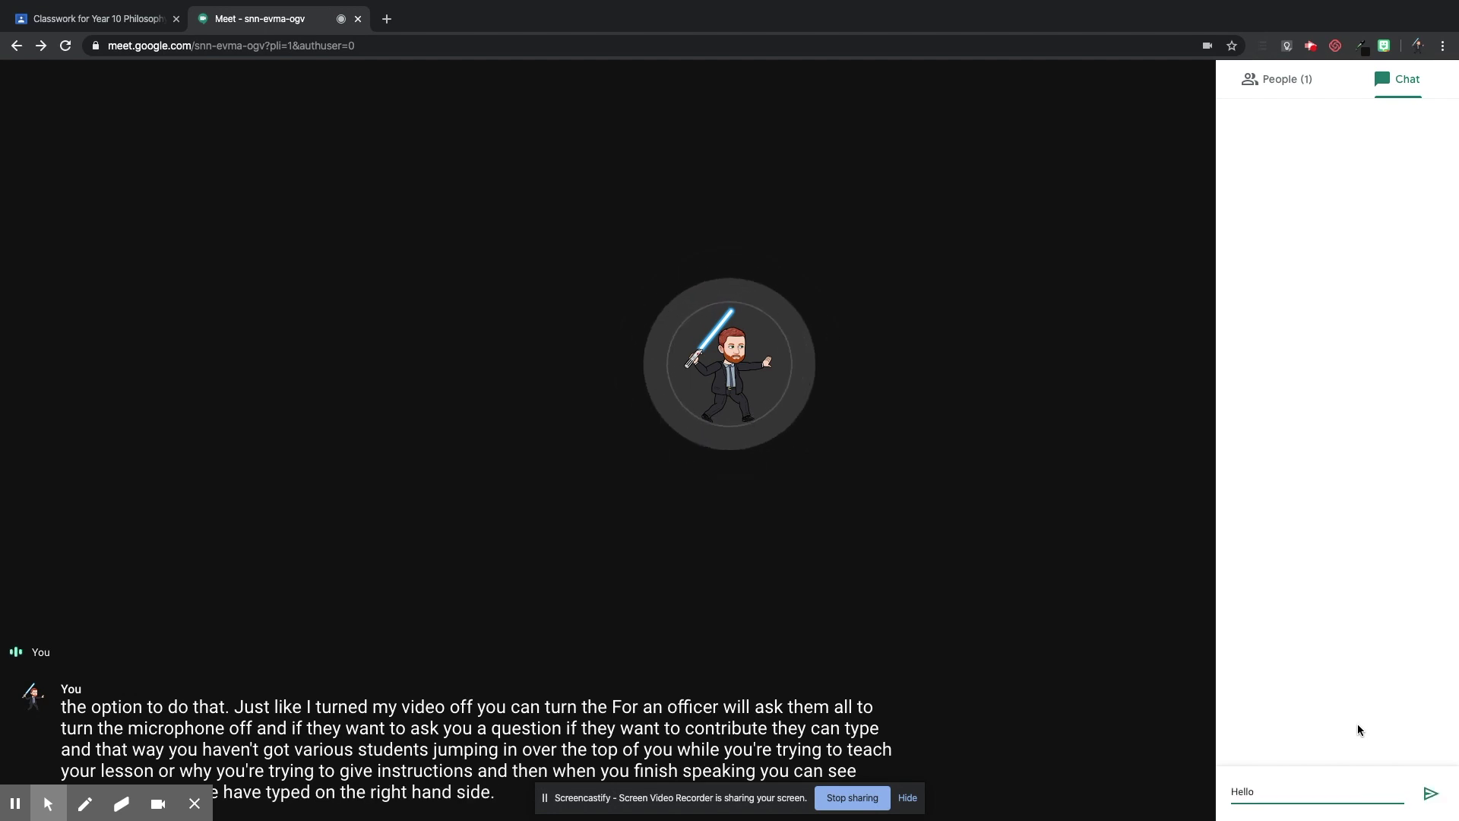
key(Return)
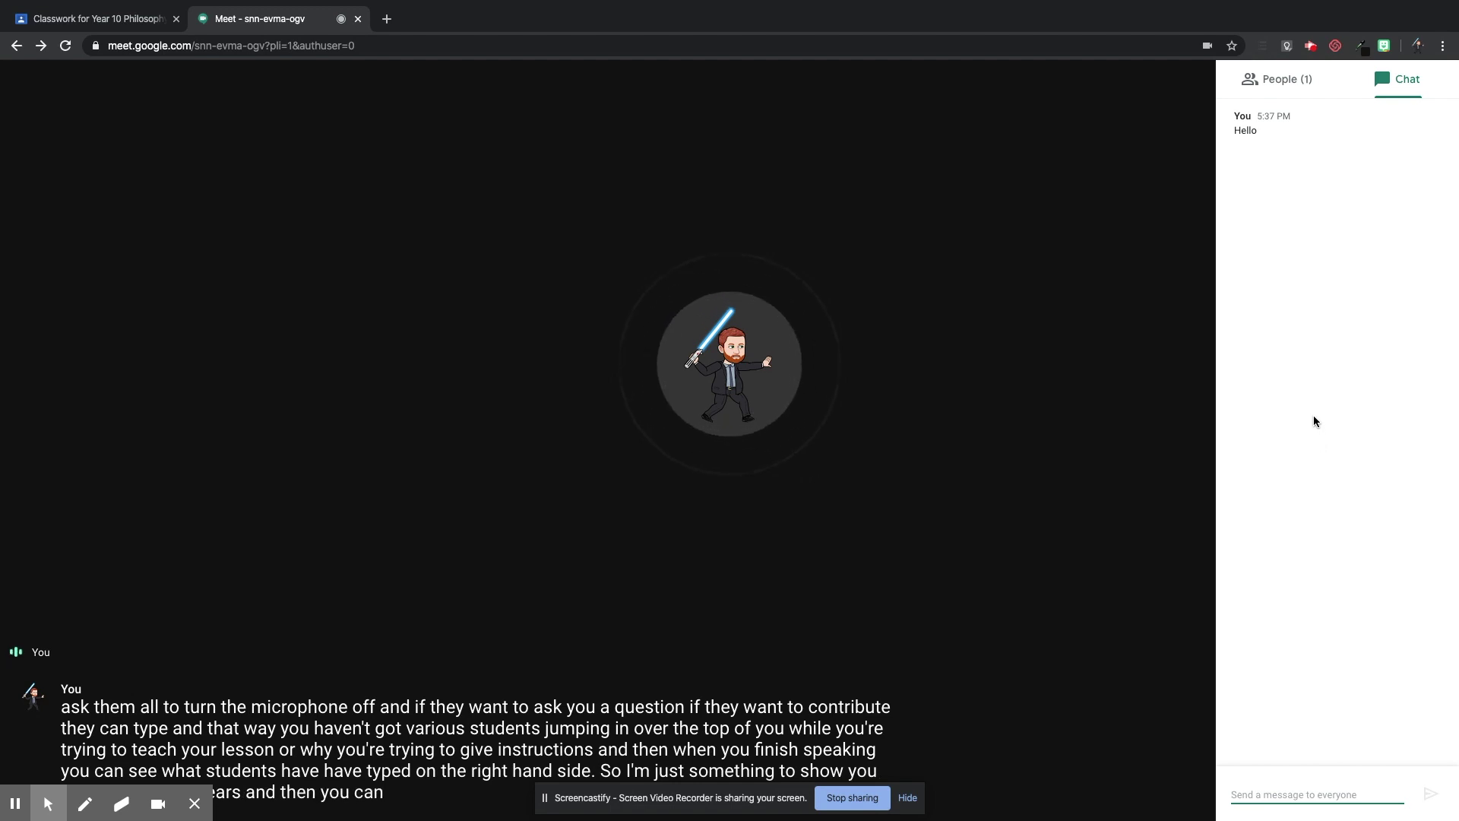
click(1286, 90)
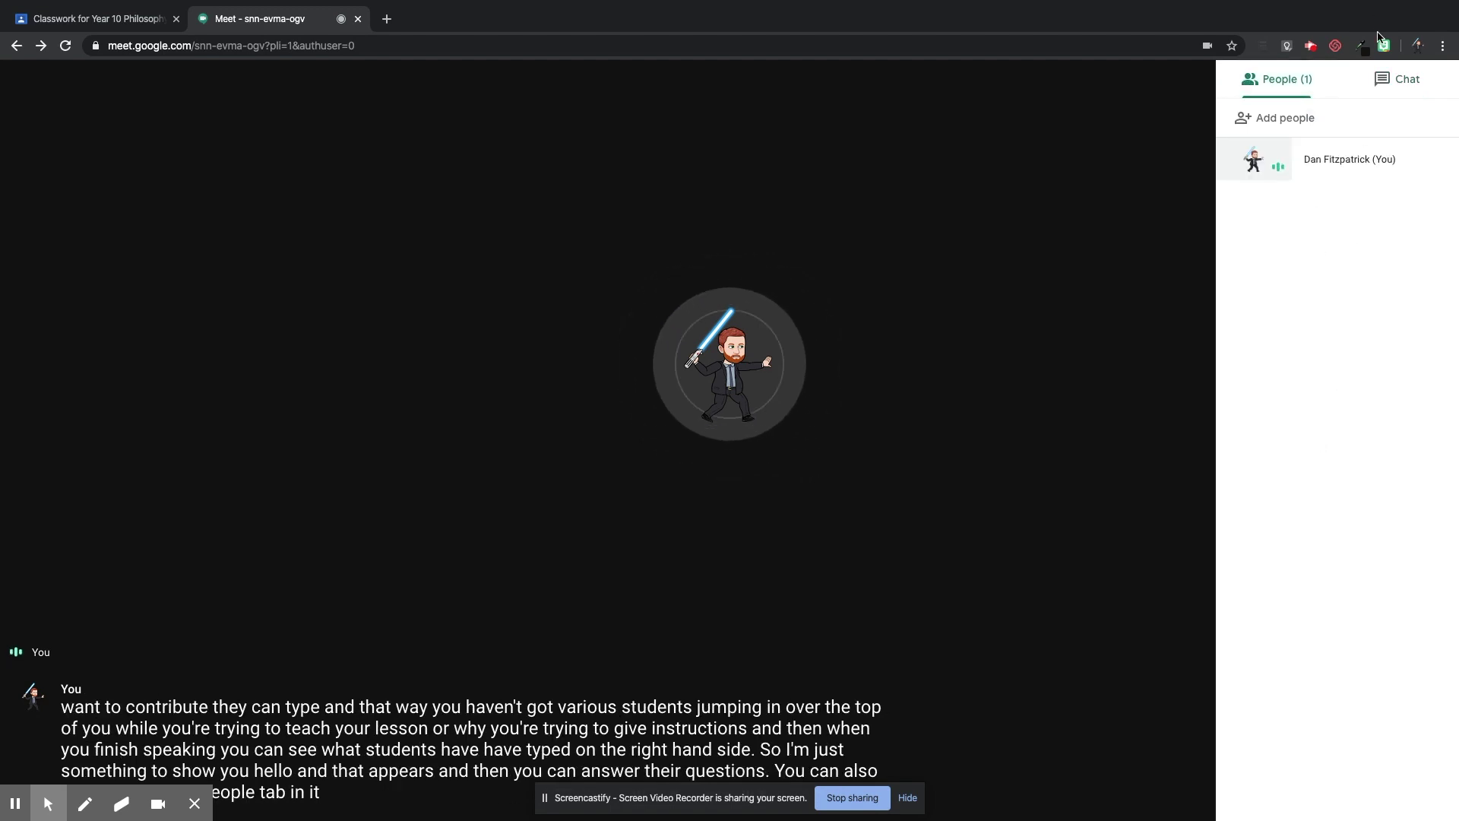
click(1404, 89)
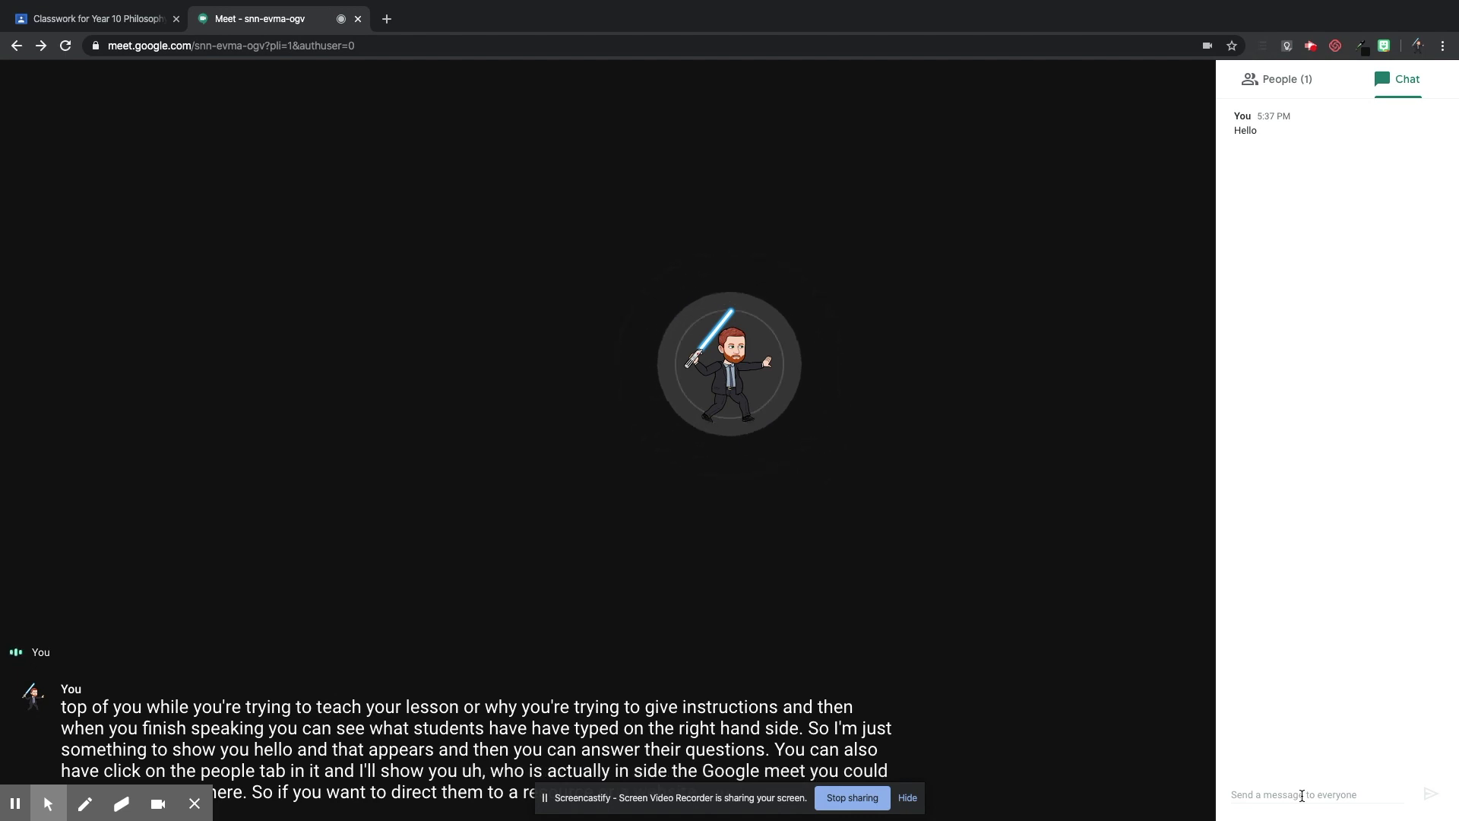
click(1302, 795)
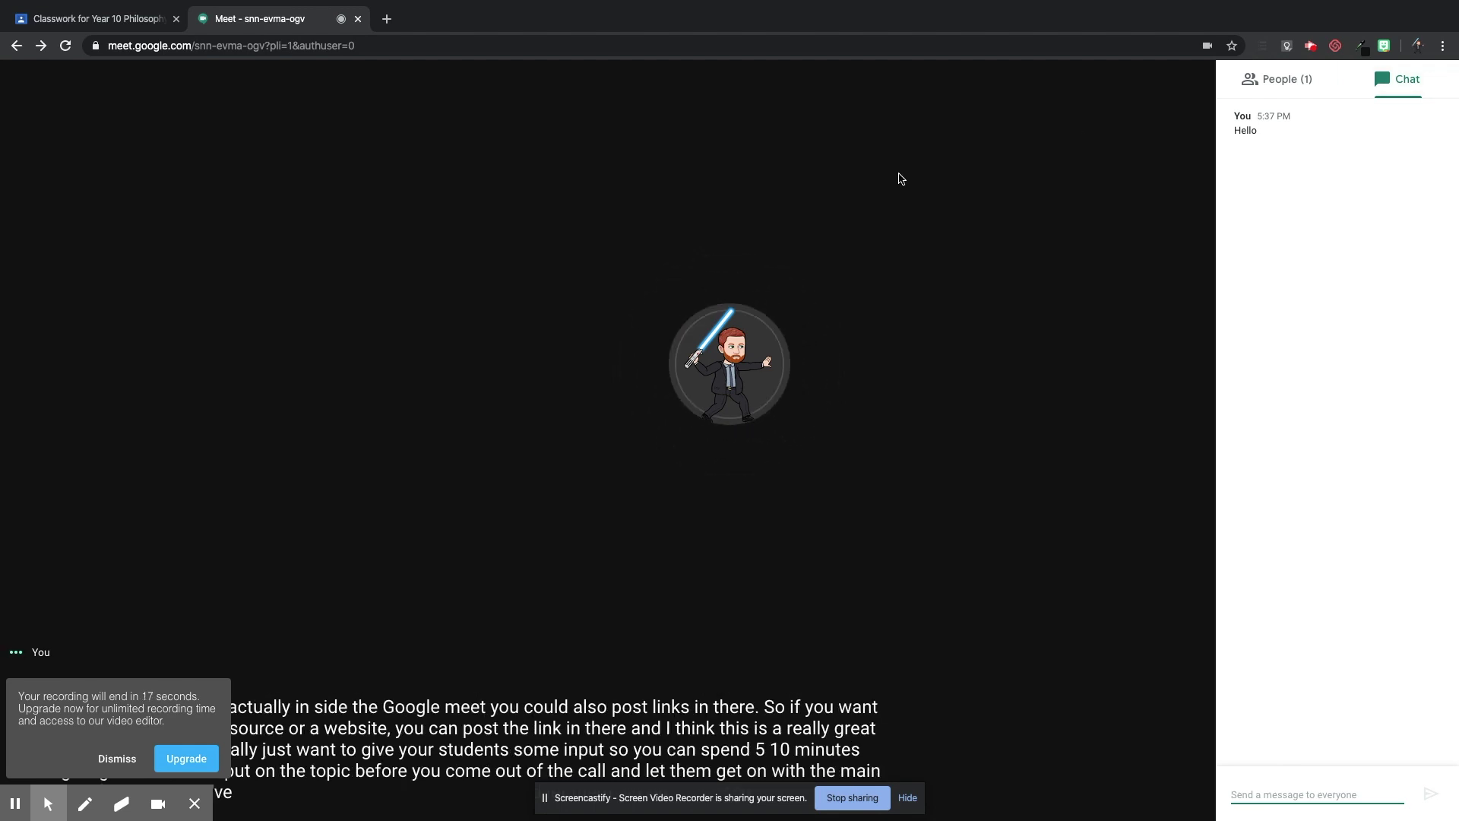
click(1323, 249)
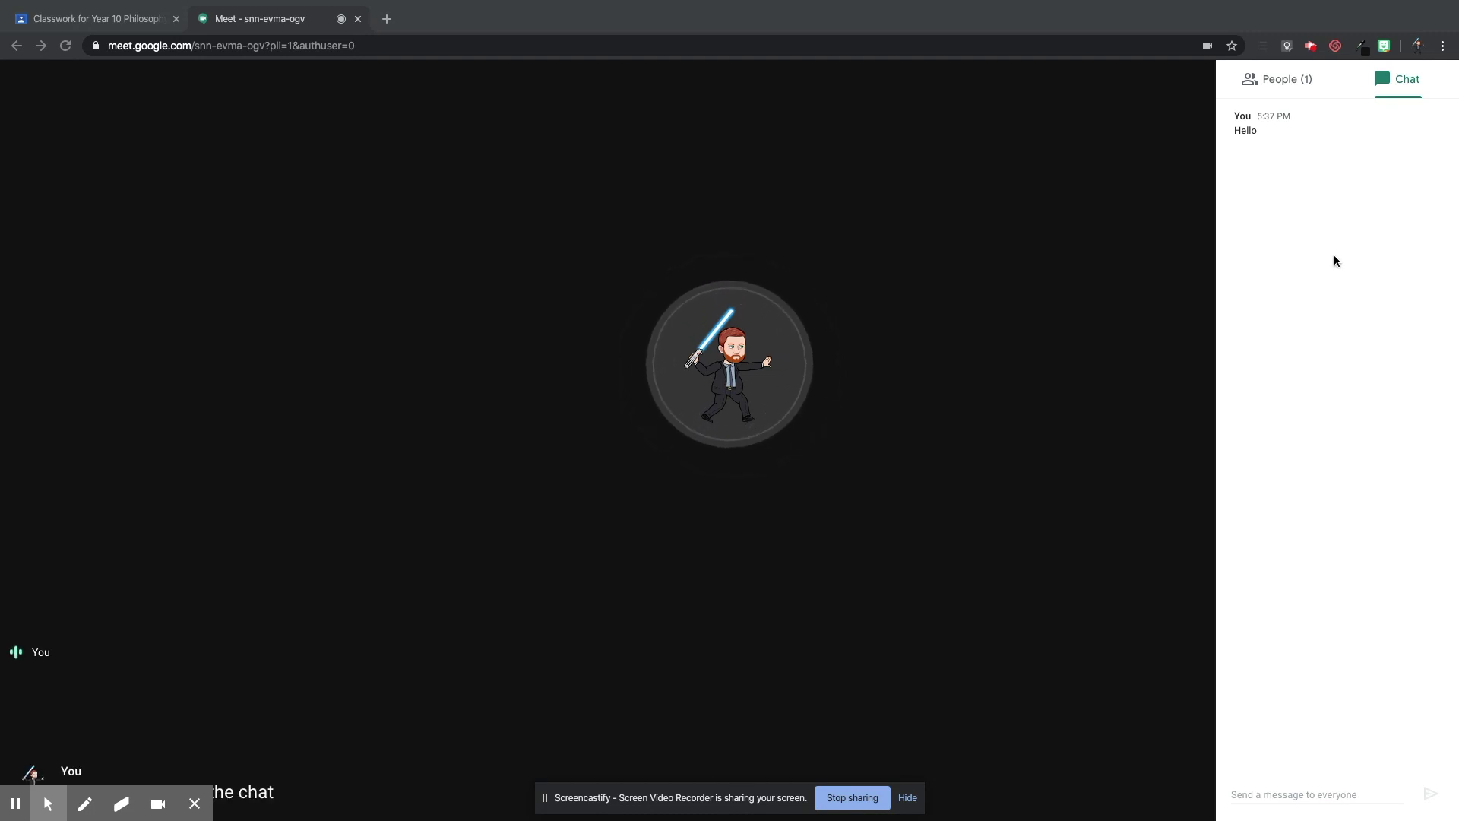
Close the chat and present the entire Screen 2 to the meeting.
click(1002, 271)
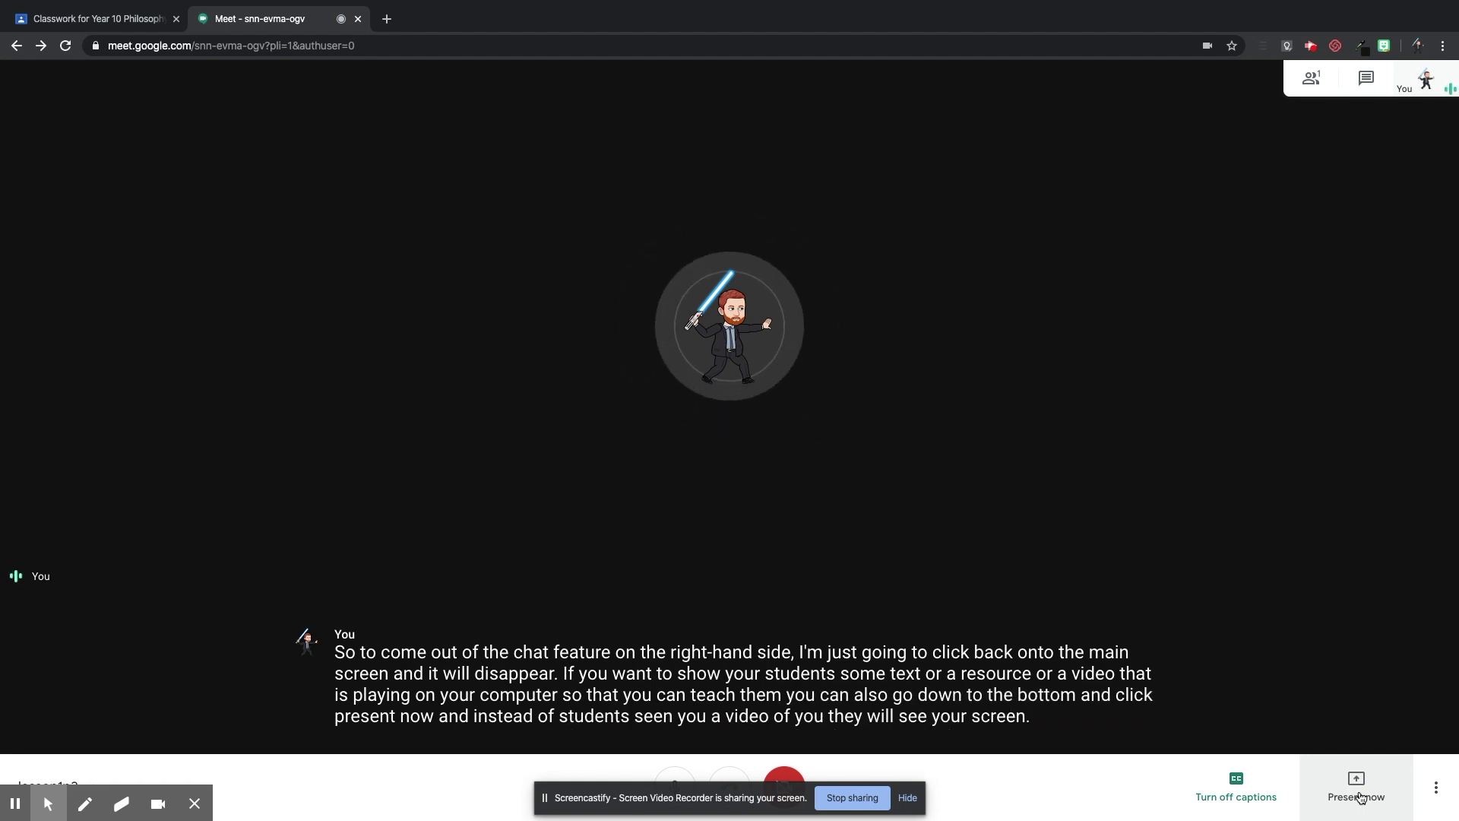
click(1361, 798)
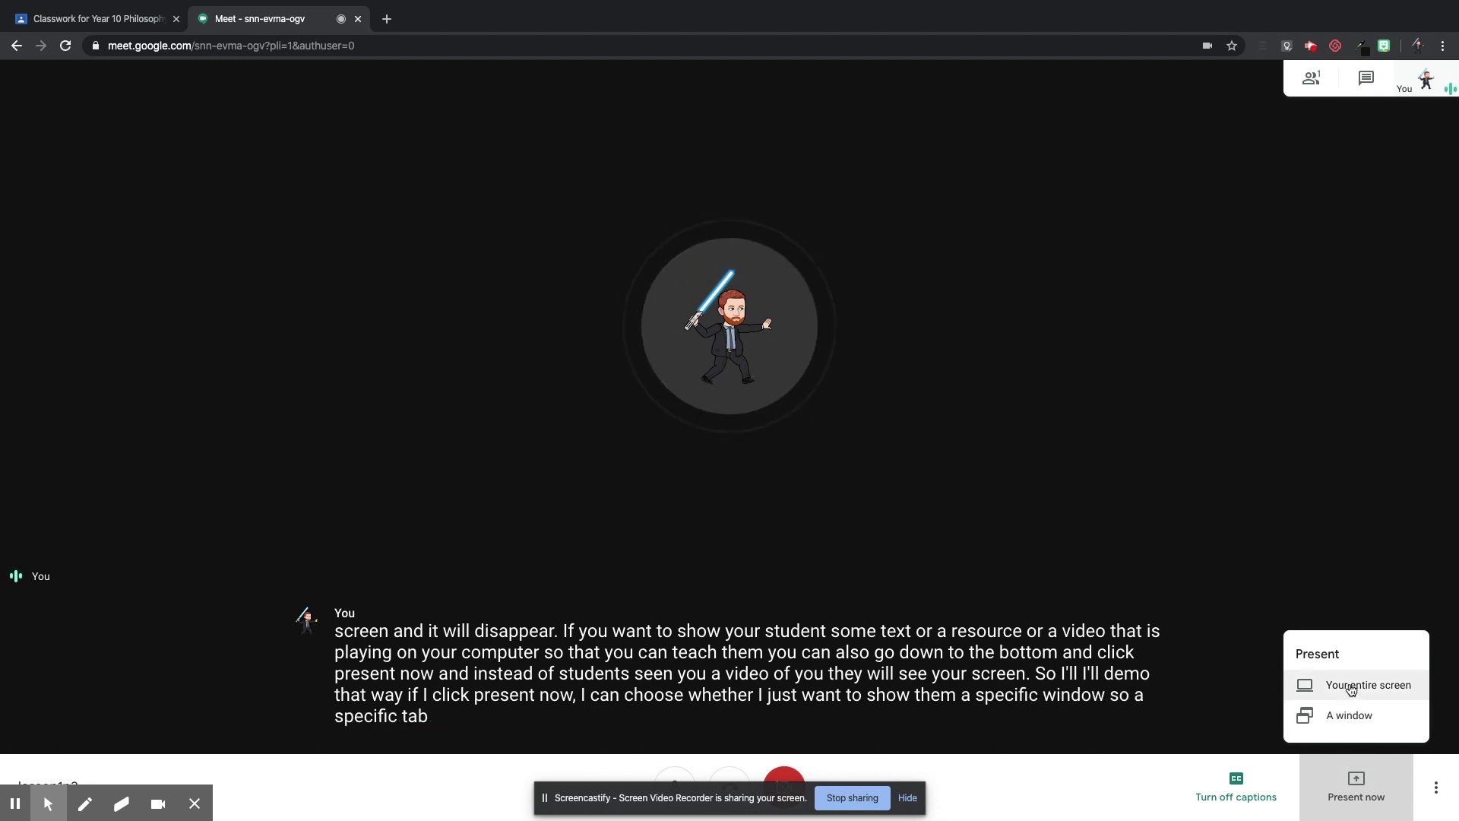
click(1348, 689)
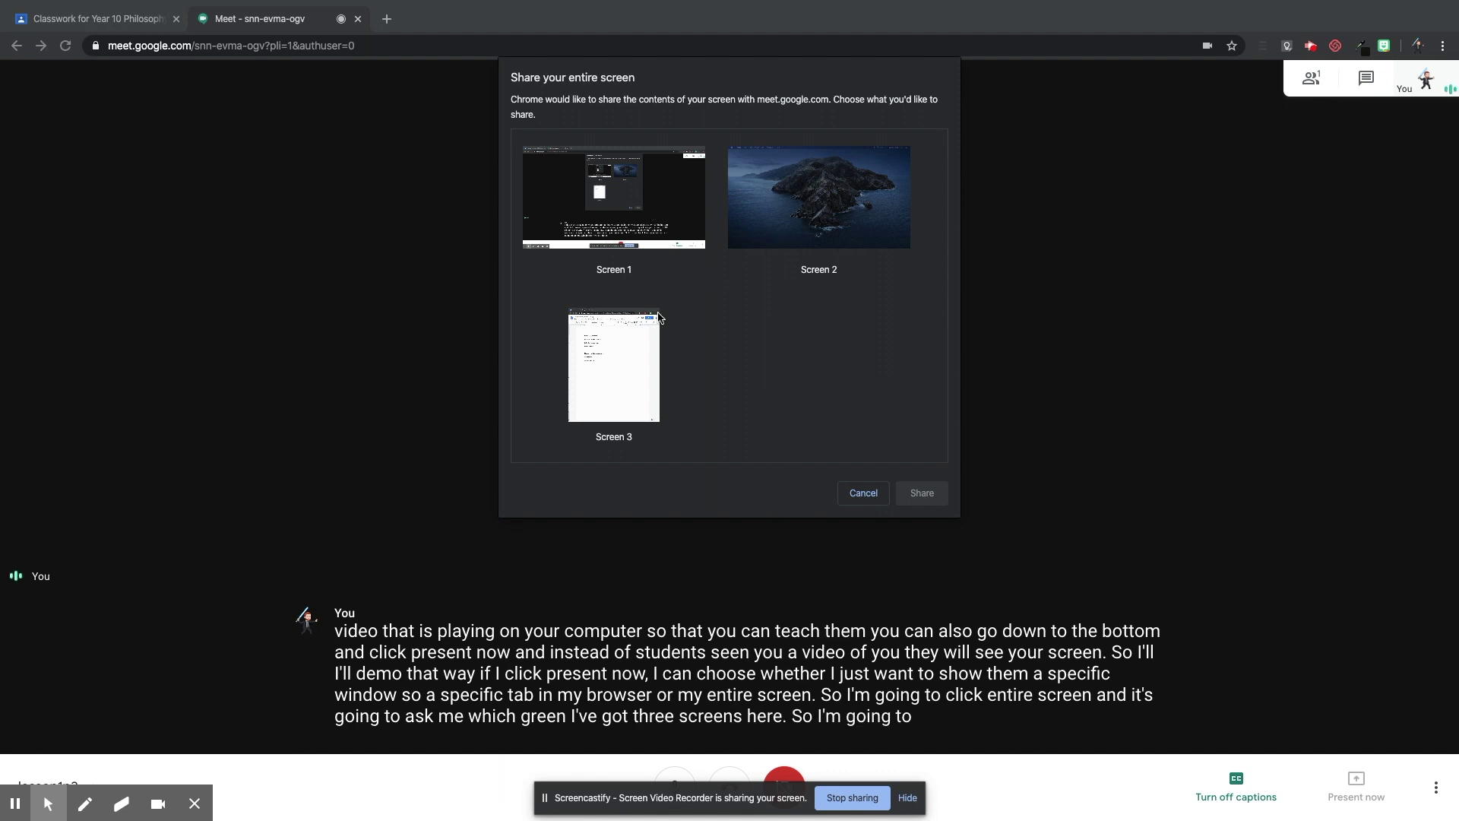
click(807, 197)
Present Screen 2 to everyone, stop presenting, then close the Meet tab.
click(922, 493)
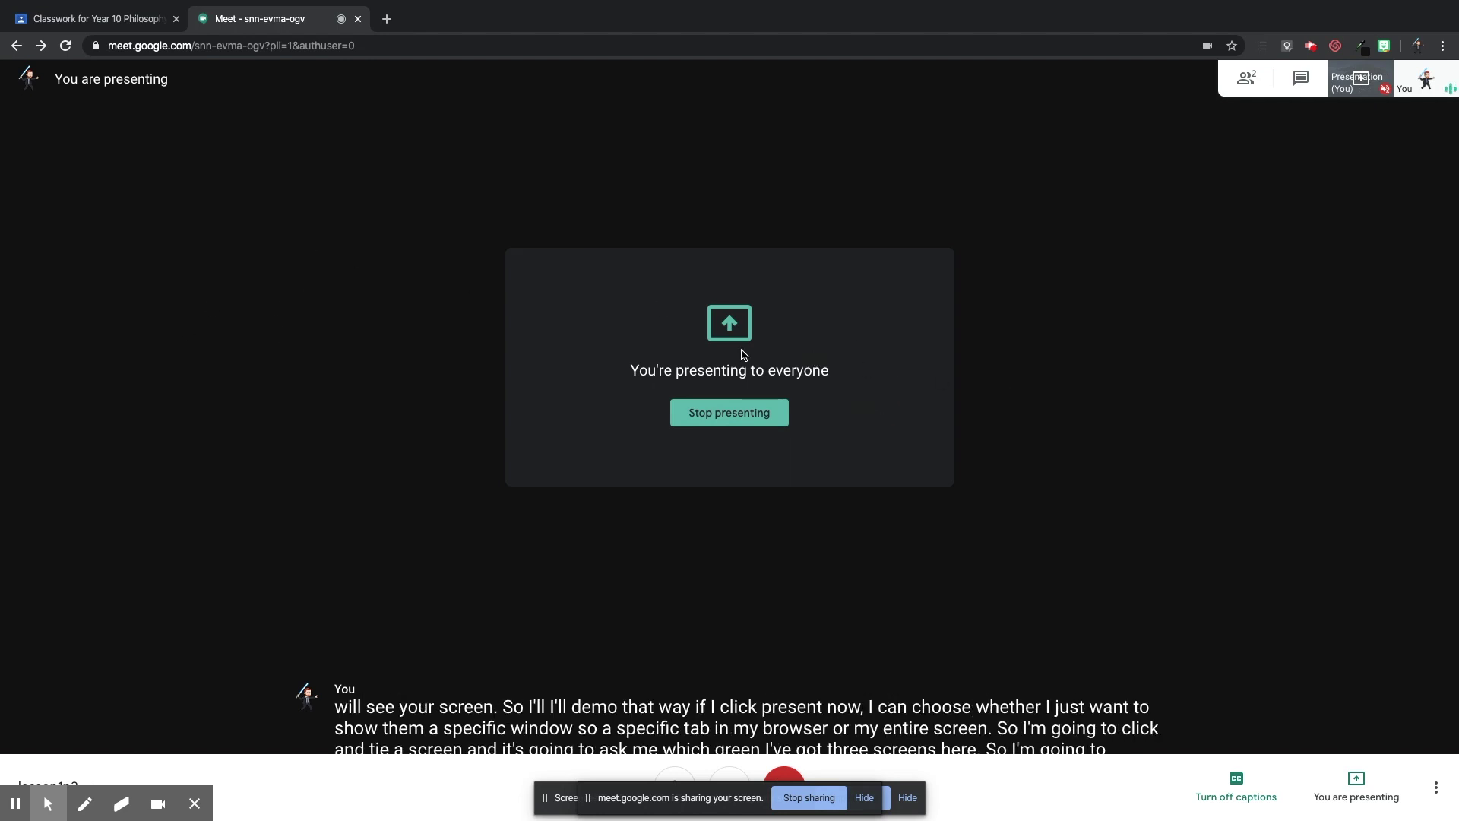
click(720, 414)
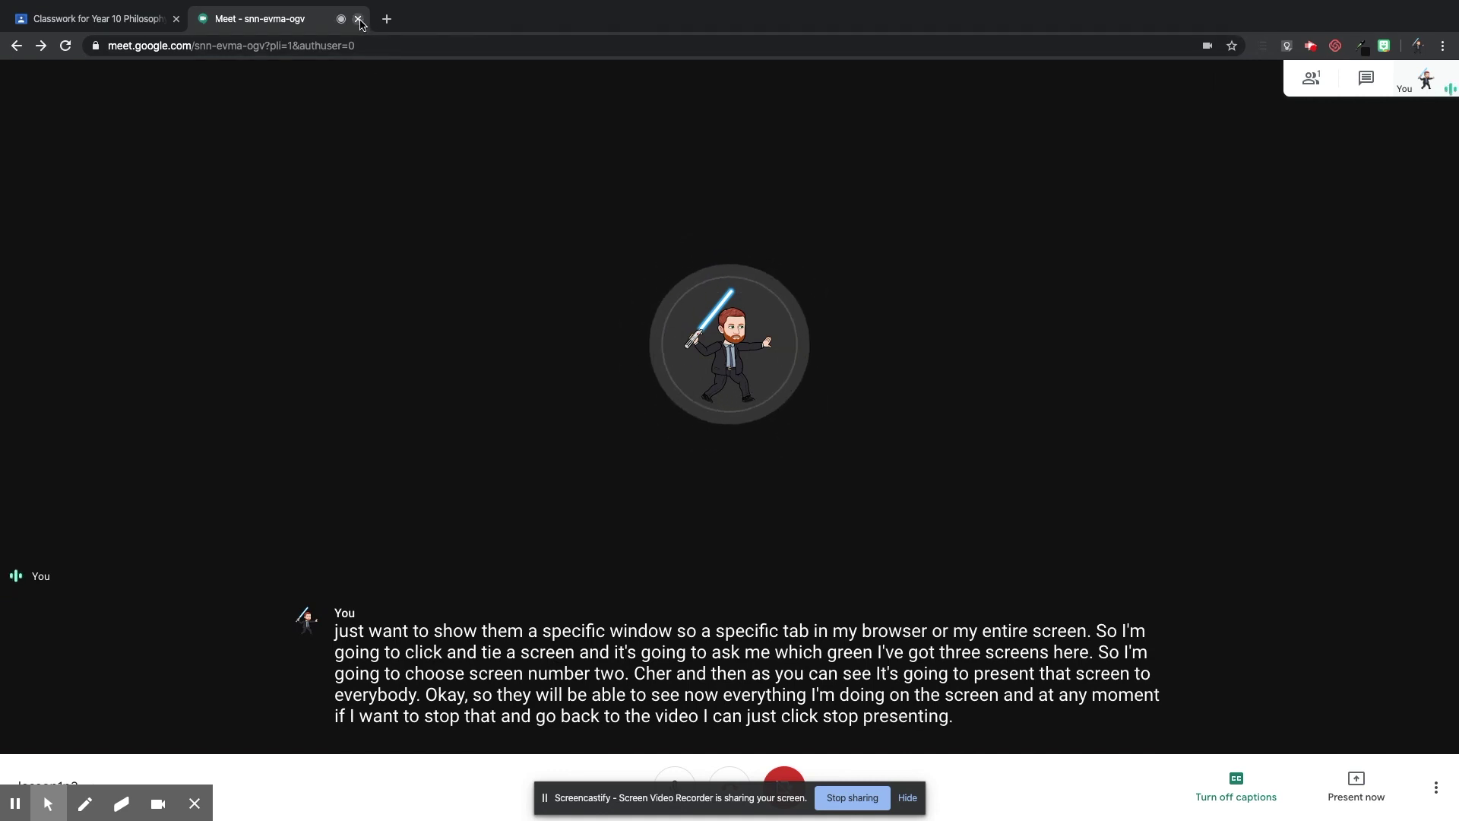
click(358, 19)
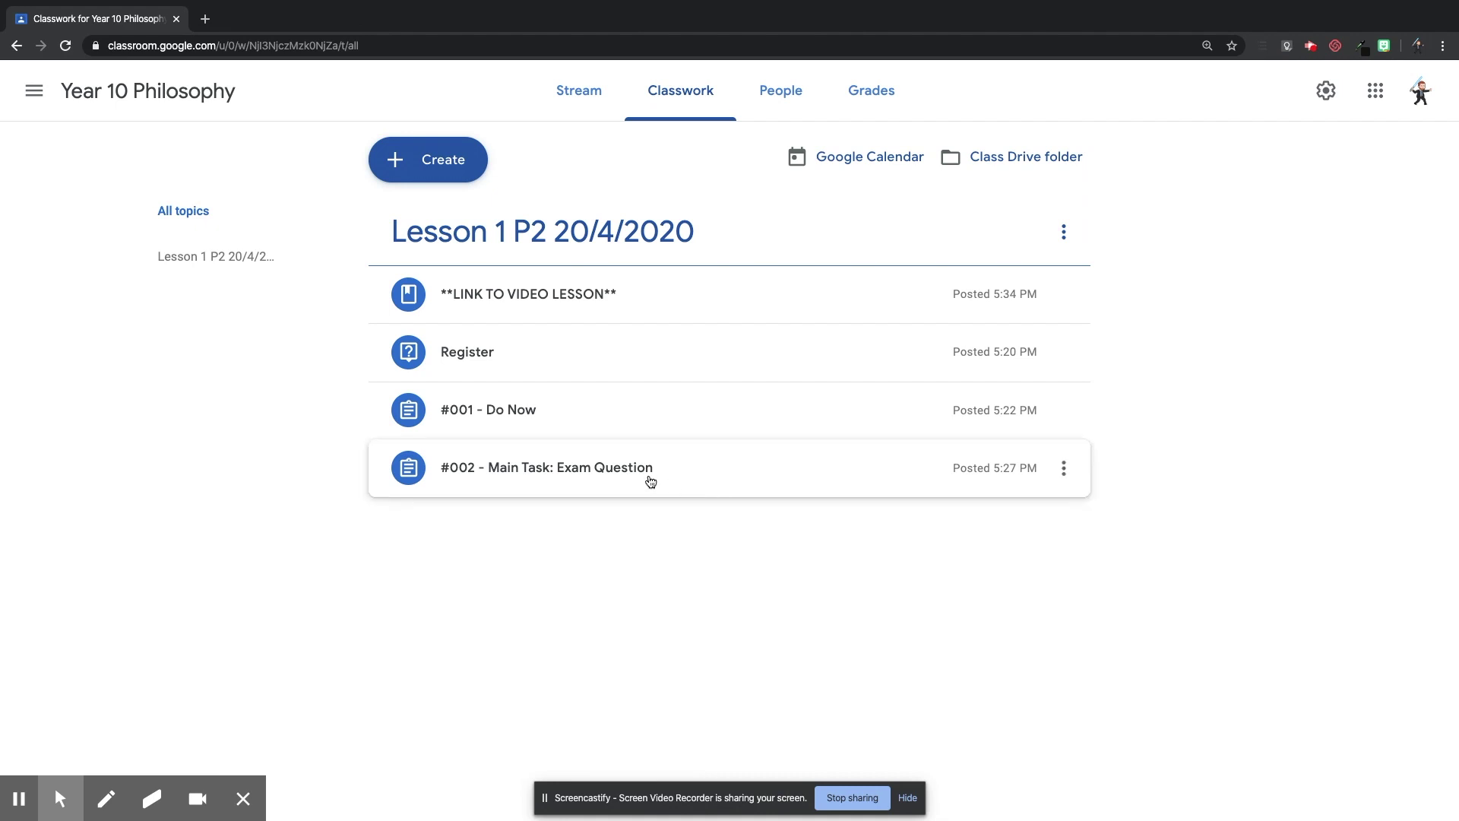
Expand the #002 - Main Task: Exam Question assignment and view its student work.
click(650, 481)
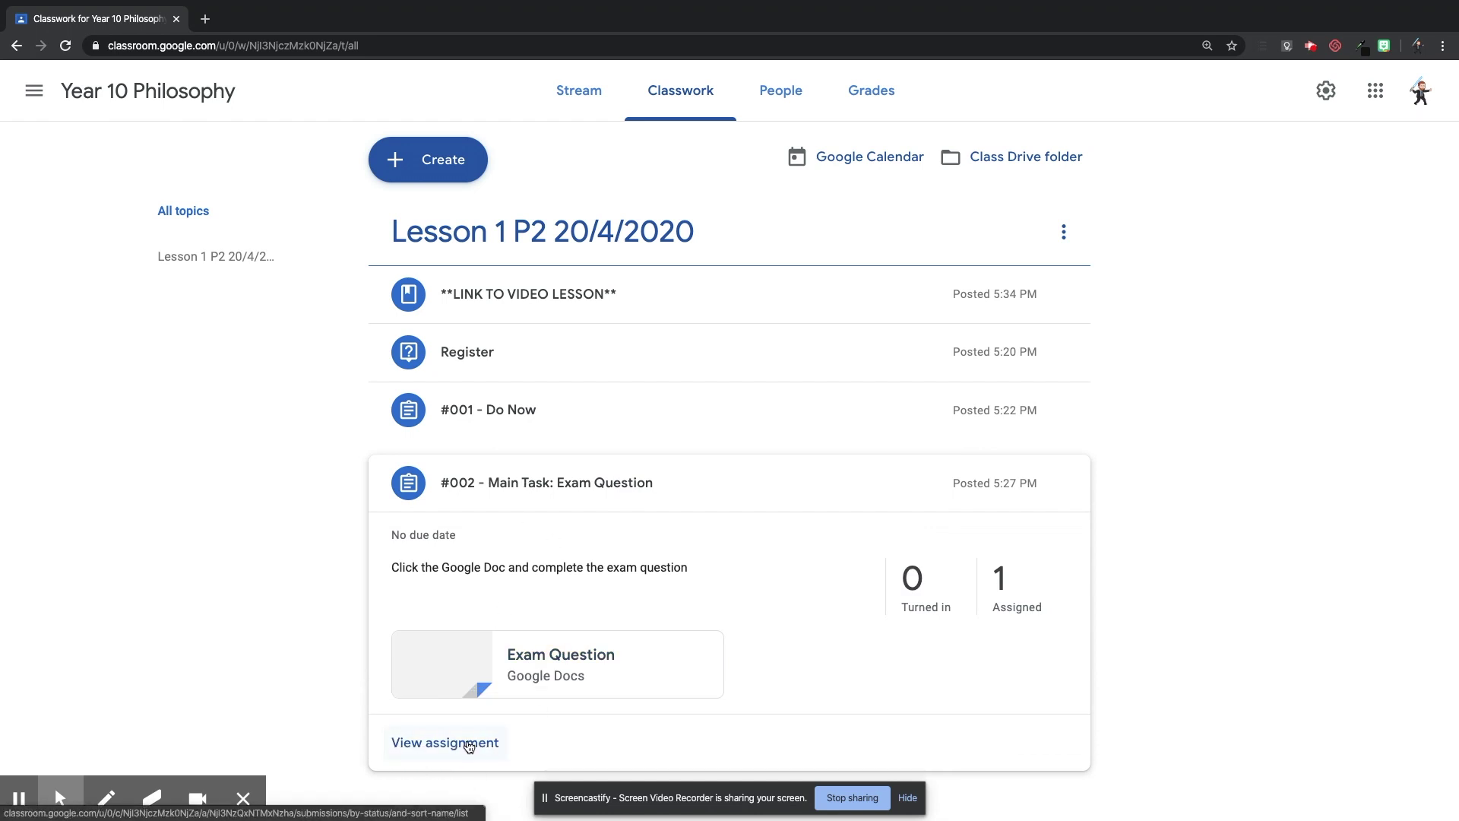
click(469, 745)
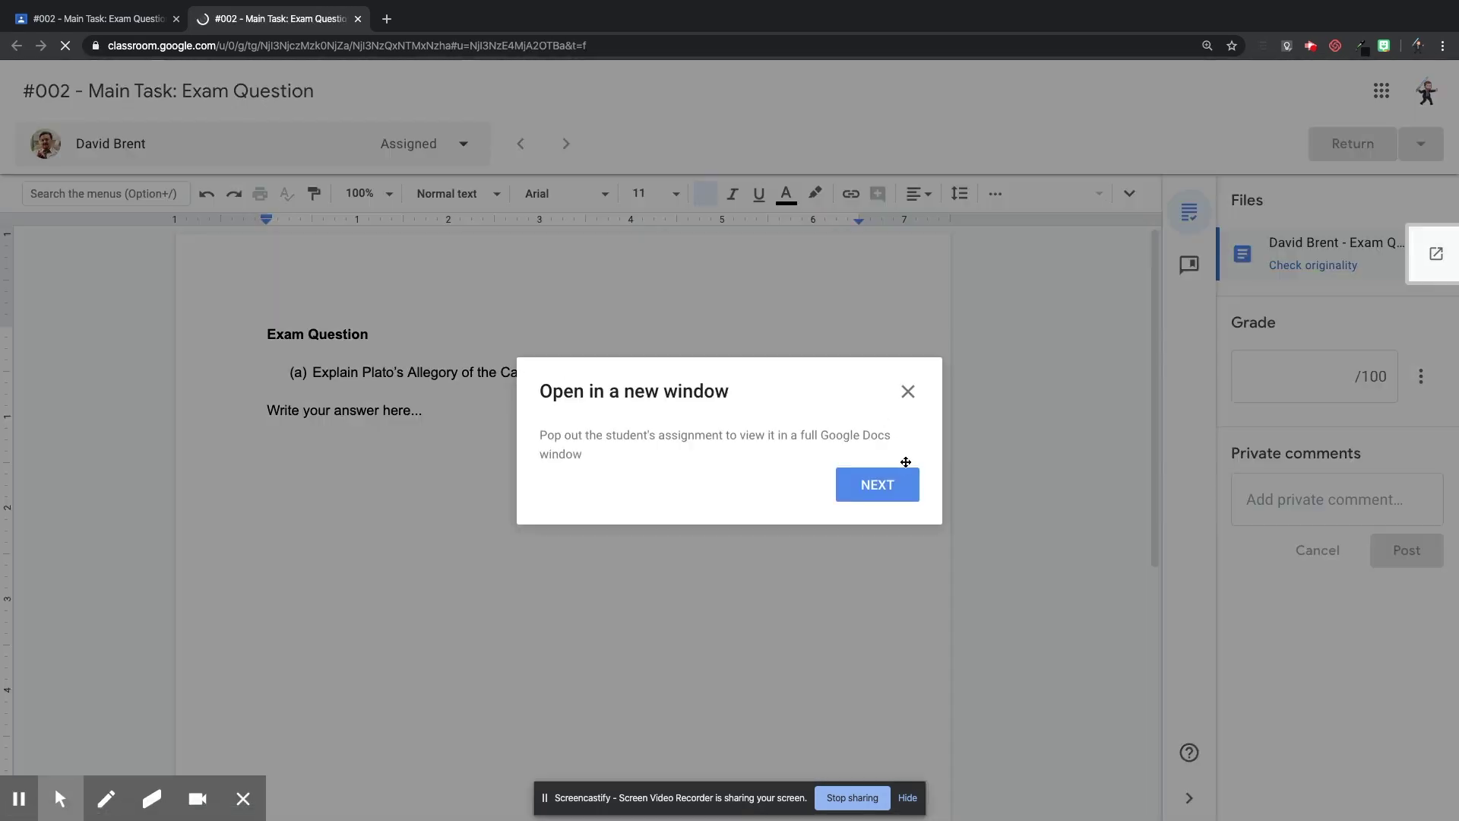
Dismiss the new-window tip and glance at the student list's sort options.
click(908, 392)
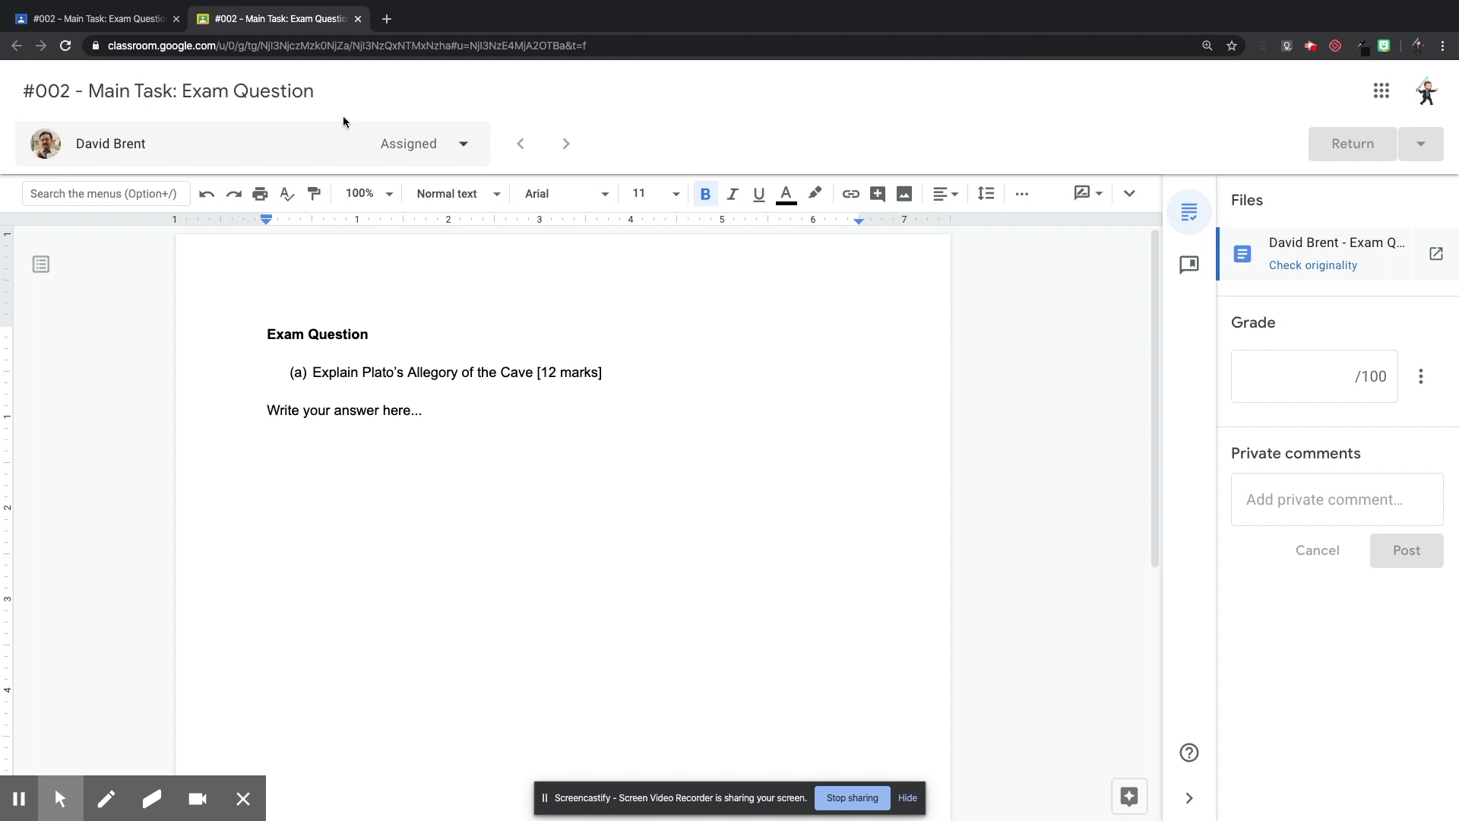
click(465, 145)
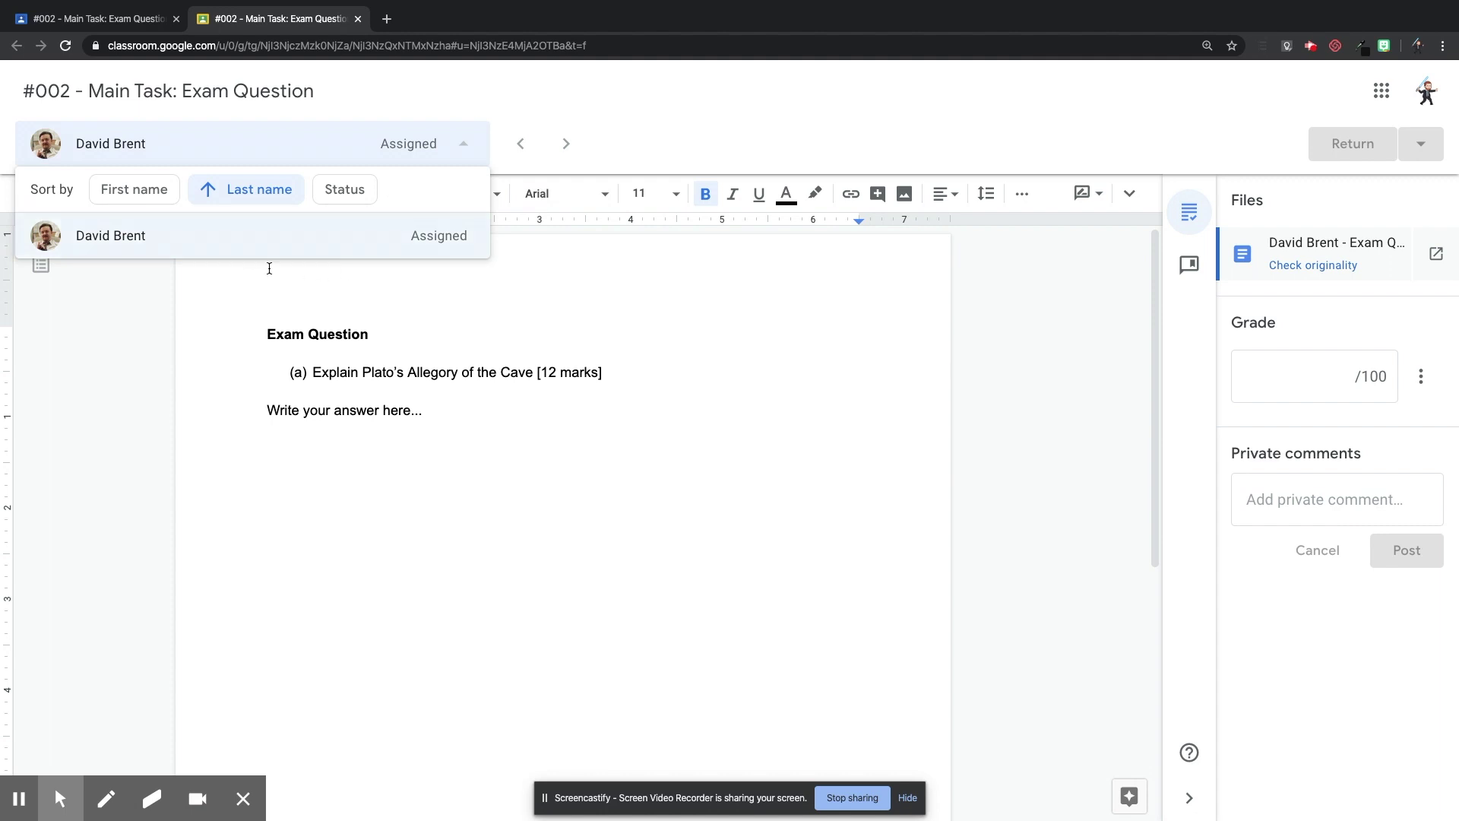
click(887, 325)
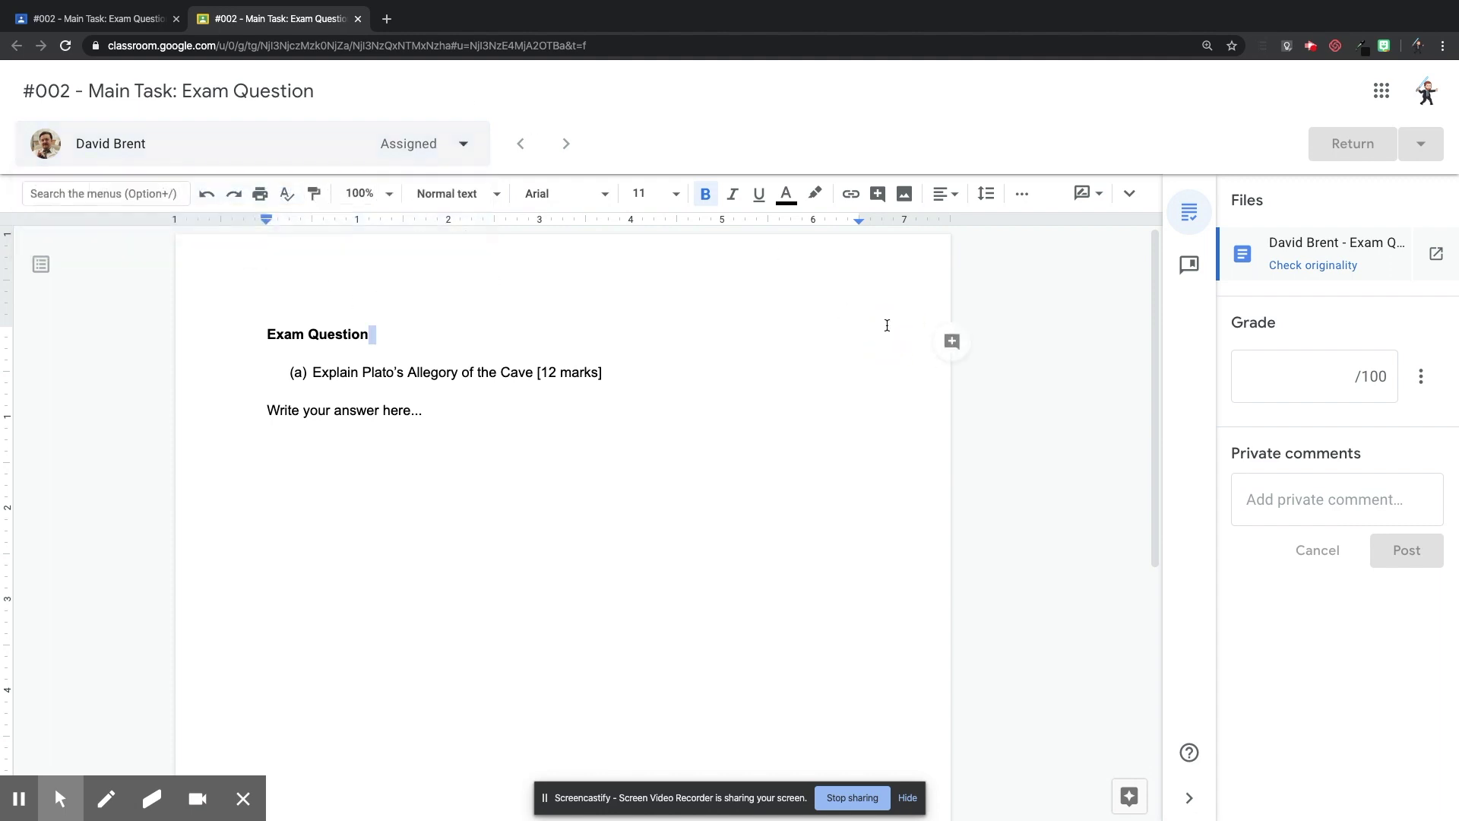
Select part of the question text, cancel a draft comment, then try the grade and private comment fields.
click(468, 422)
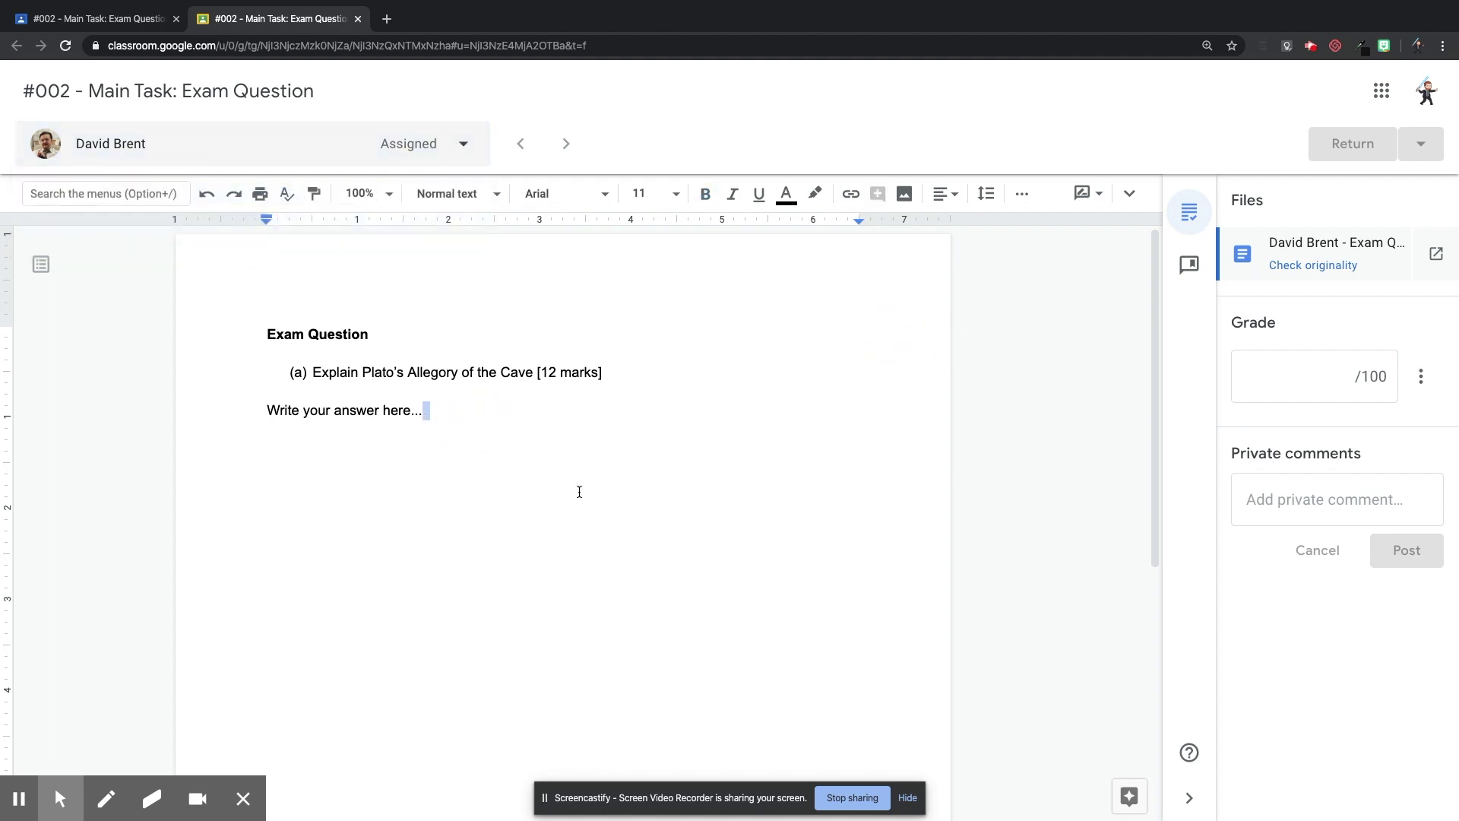
drag(363, 373, 480, 373)
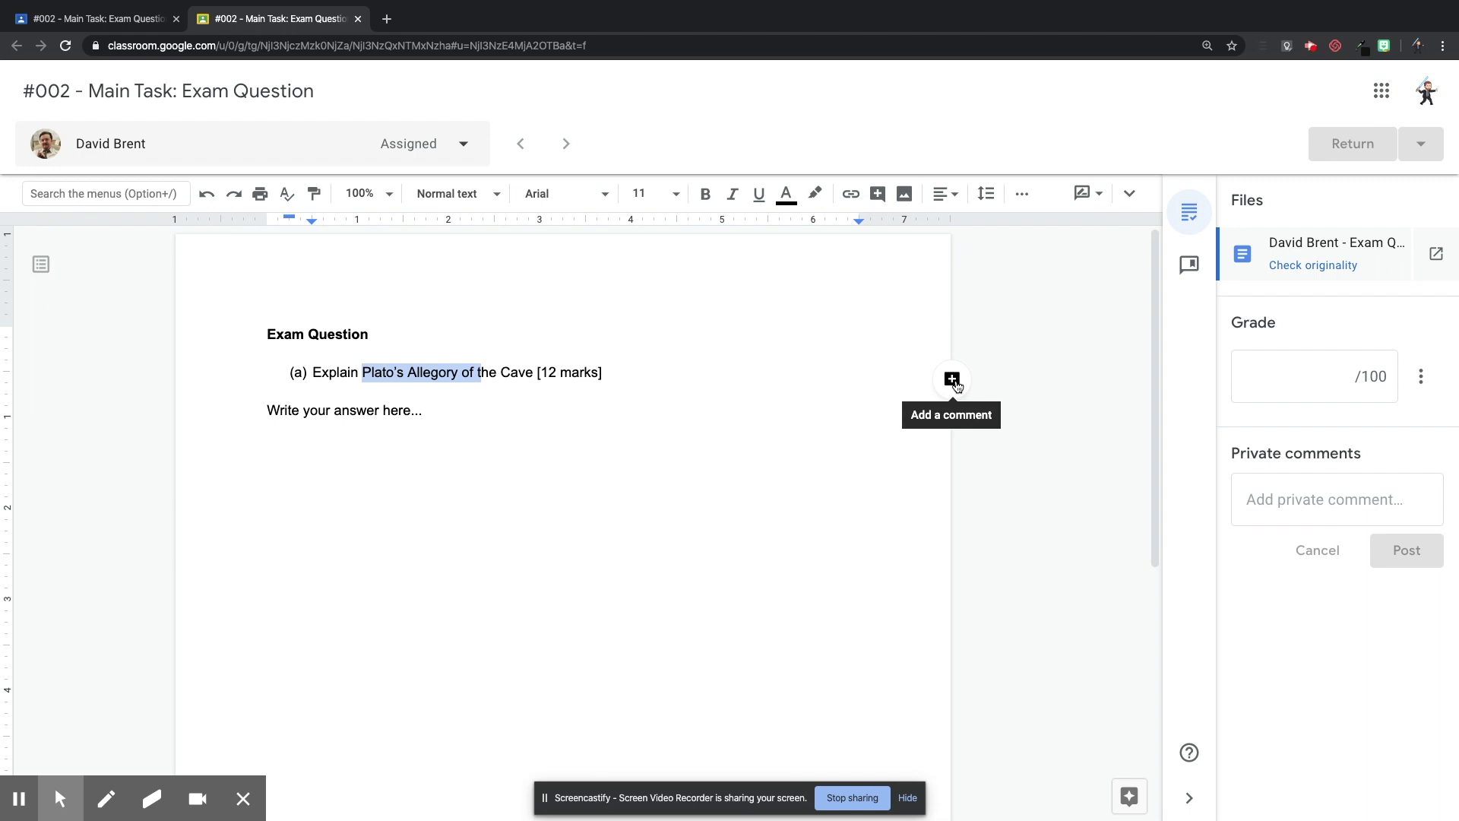
click(953, 379)
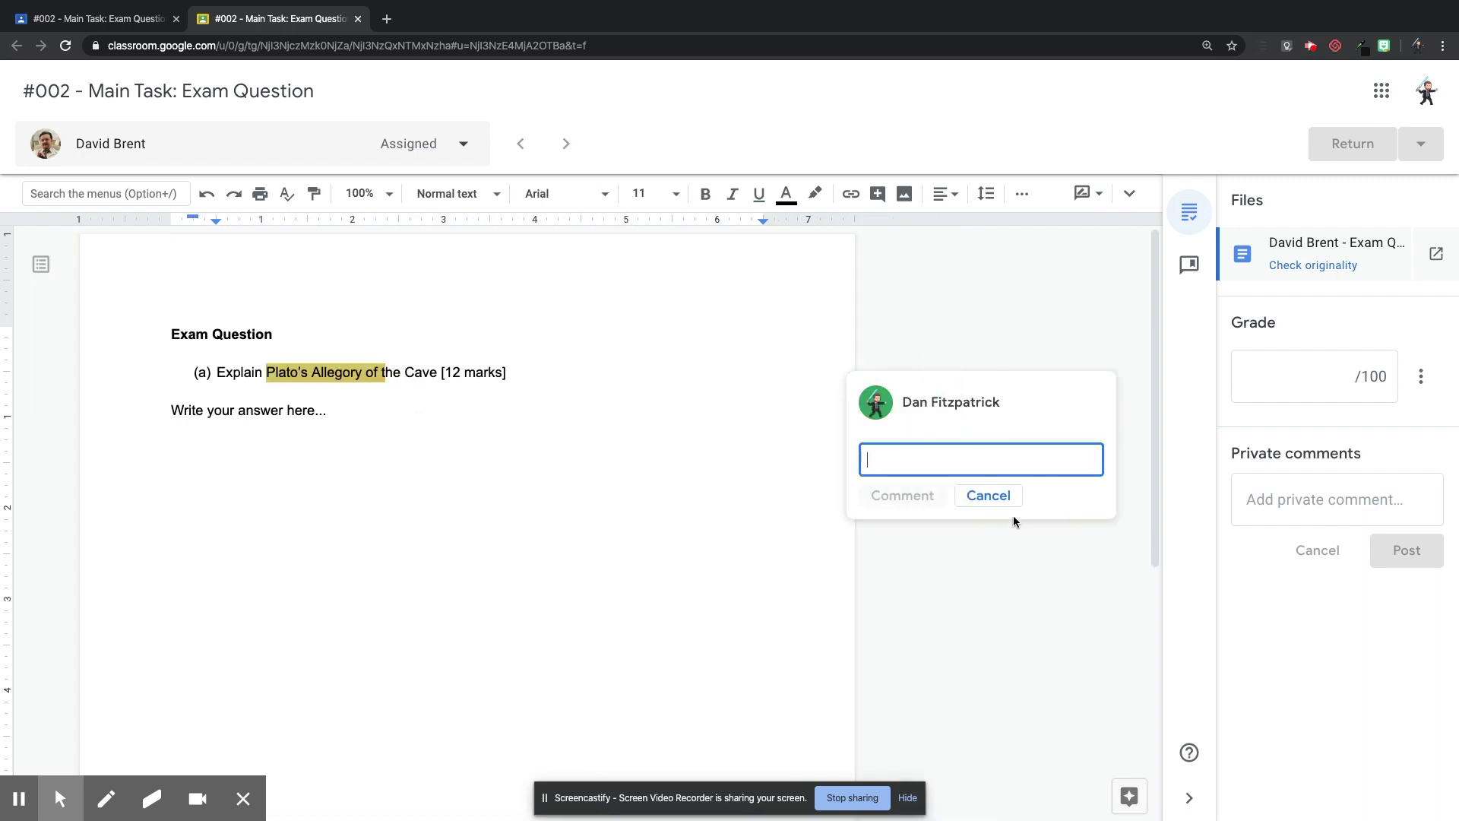
click(1004, 503)
click(1319, 372)
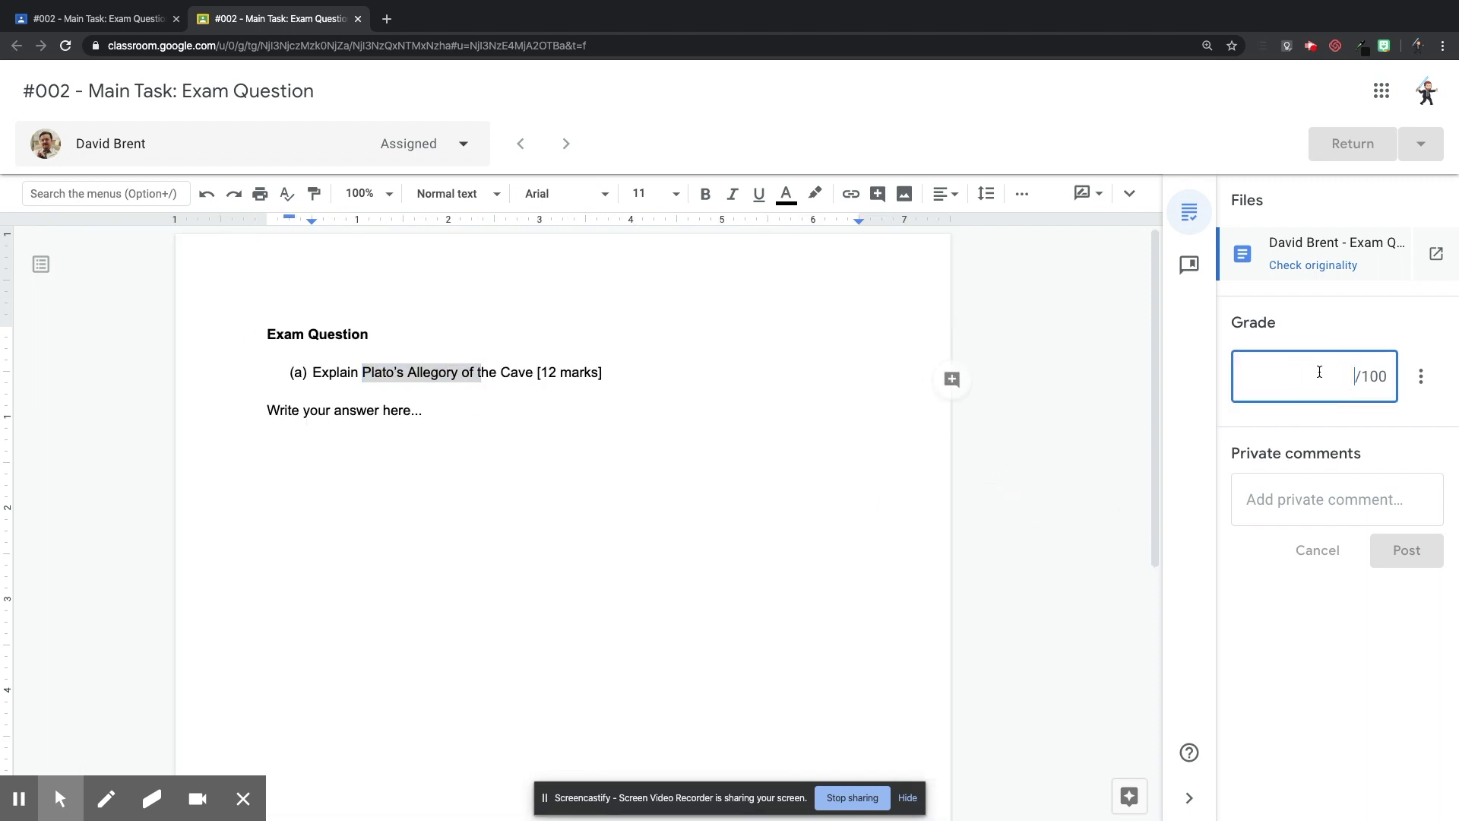
click(1332, 498)
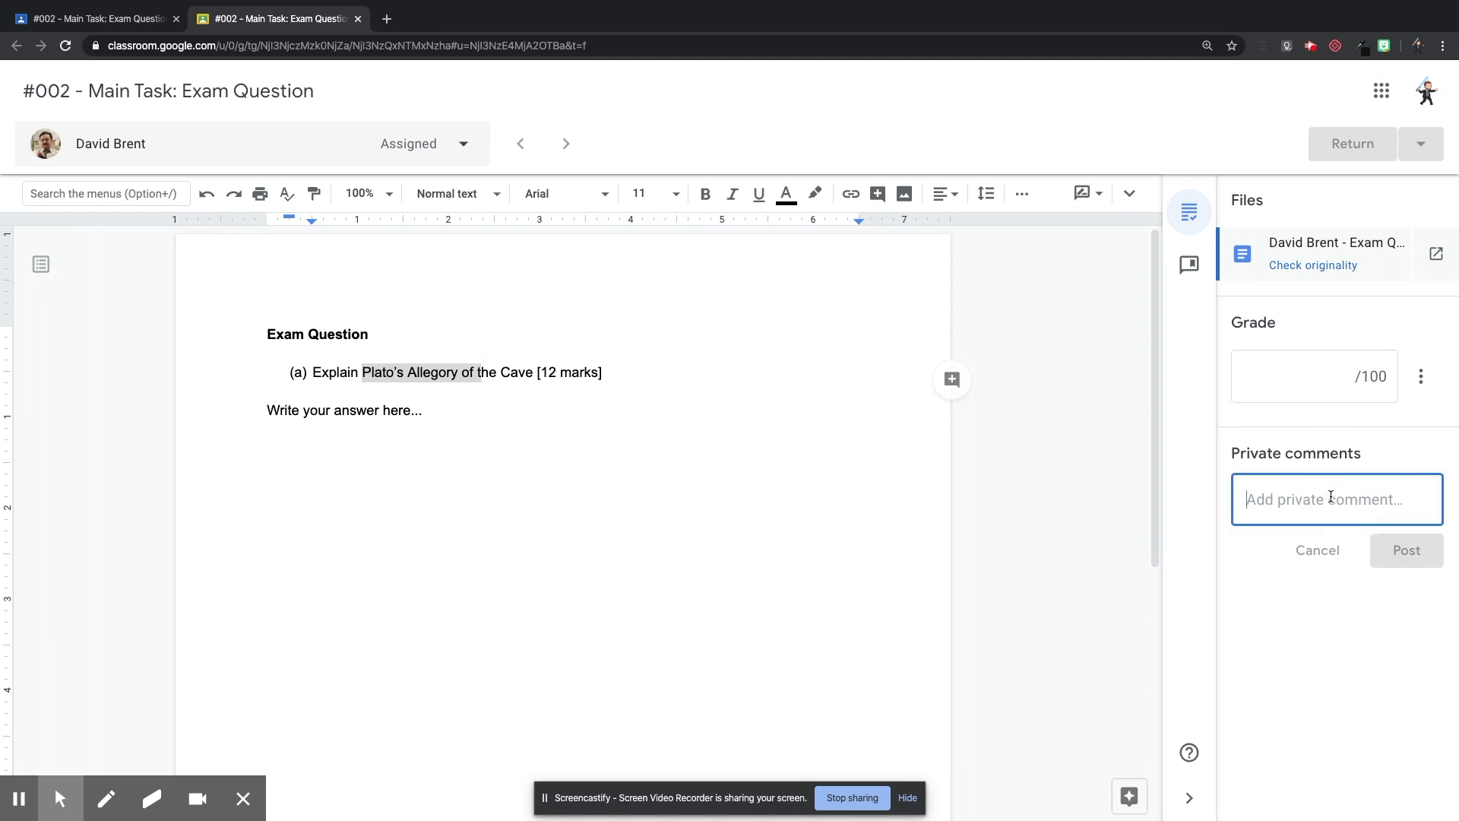